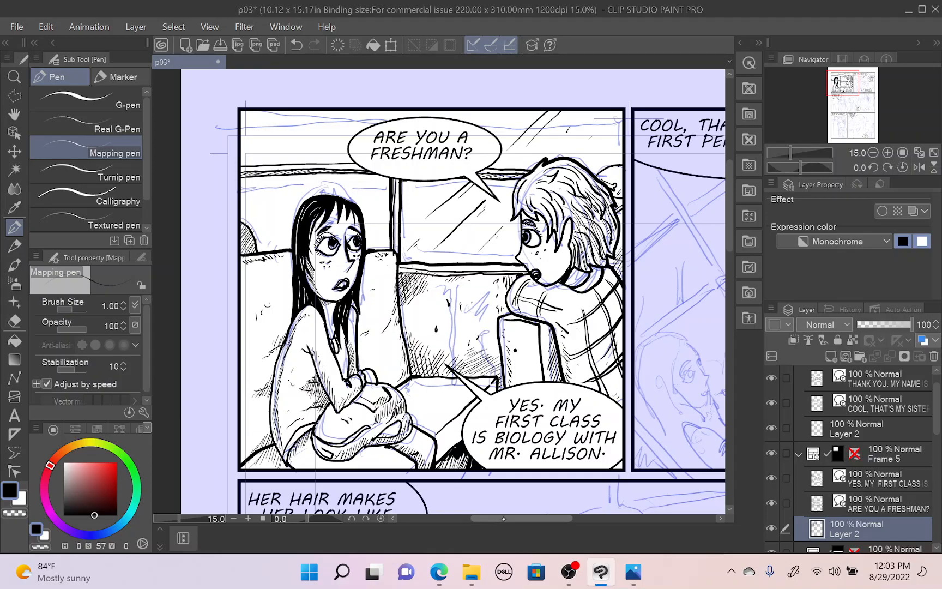
Hatch shading with the Mapping pen on the bus wall below the window, the seat edge and the floor in the "ARE YOU A FRESHMAN?" panel.
mouse_move(527, 516)
mouse_down()
mouse_move(601, 519)
mouse_move(512, 521)
mouse_move(520, 522)
mouse_up()
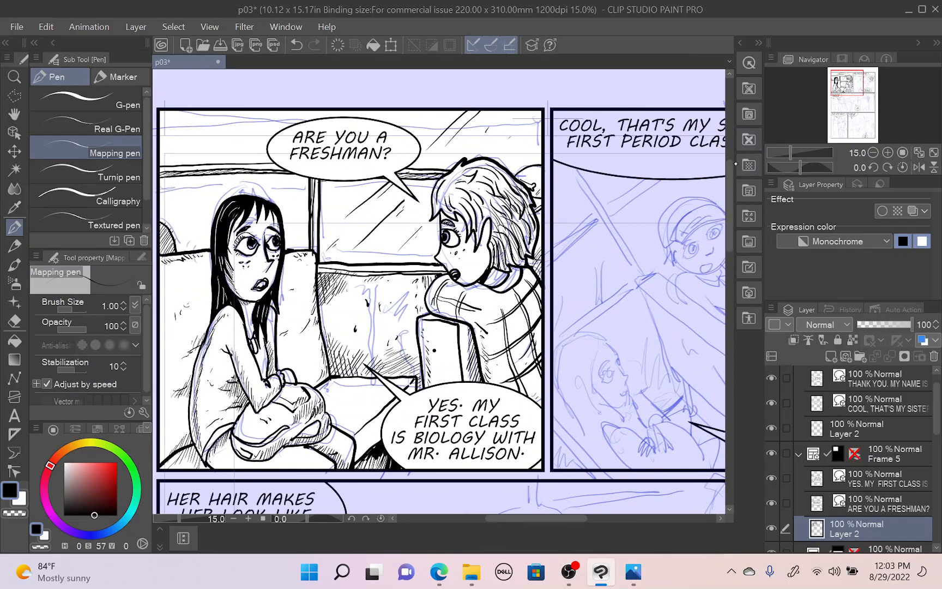
mouse_move(731, 176)
mouse_down()
mouse_move(731, 292)
mouse_move(732, 165)
mouse_move(734, 180)
mouse_up()
mouse_move(555, 519)
mouse_down()
mouse_move(596, 515)
mouse_move(562, 529)
mouse_up()
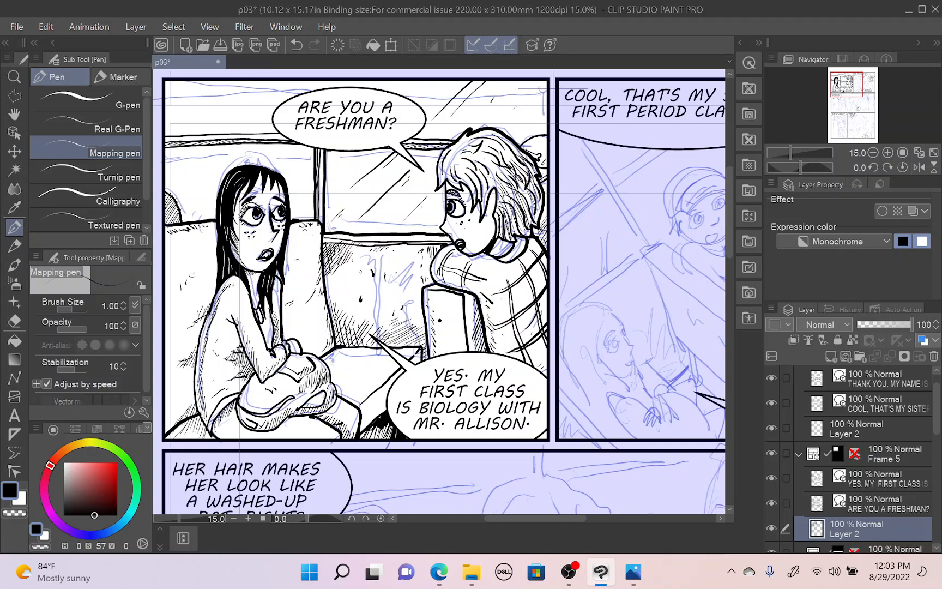
drag(328, 276, 328, 306)
mouse_move(349, 289)
mouse_down()
mouse_move(331, 311)
mouse_move(329, 295)
mouse_up()
drag(337, 279, 337, 298)
mouse_move(389, 316)
mouse_down()
mouse_move(371, 333)
mouse_move(387, 325)
mouse_up()
drag(403, 309, 396, 325)
mouse_move(413, 301)
mouse_down()
mouse_move(398, 329)
mouse_move(417, 324)
mouse_up()
mouse_move(372, 424)
mouse_down()
mouse_move(356, 436)
mouse_move(375, 412)
mouse_up()
drag(391, 395, 381, 413)
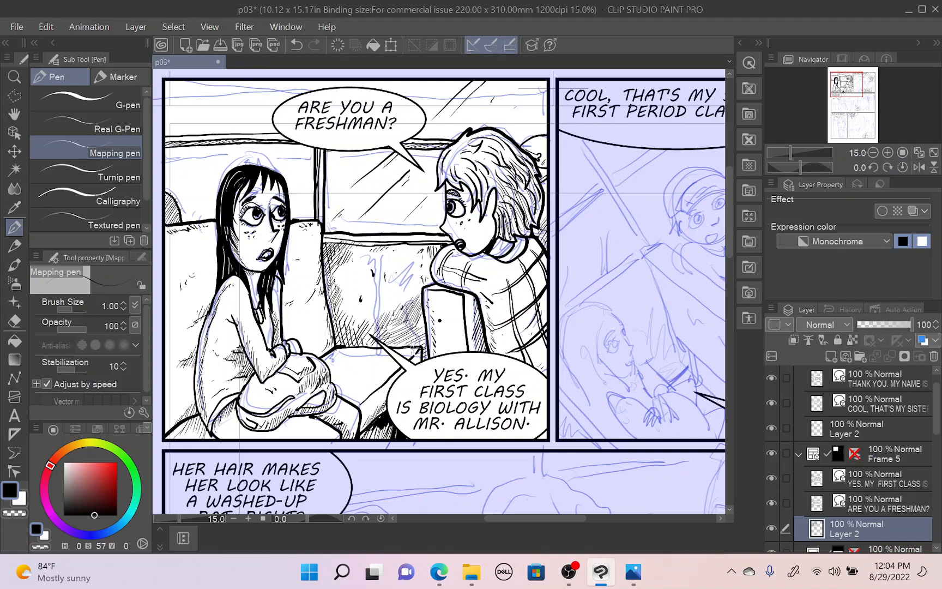
drag(423, 356, 414, 369)
Switch to the NEW COMIC folder, open the Cover LOW RES image in the photo viewer and inspect the cover art up close.
click(908, 10)
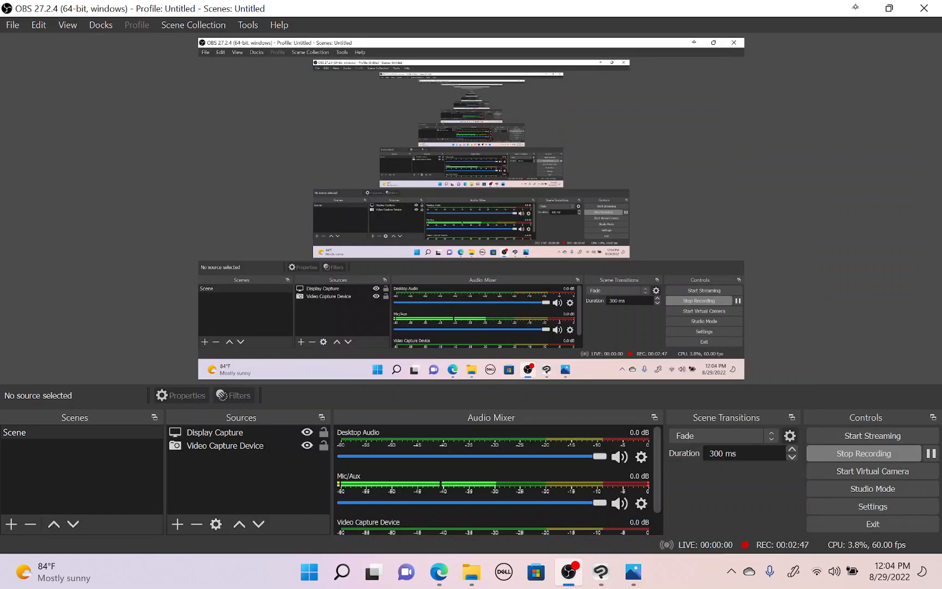
click(855, 8)
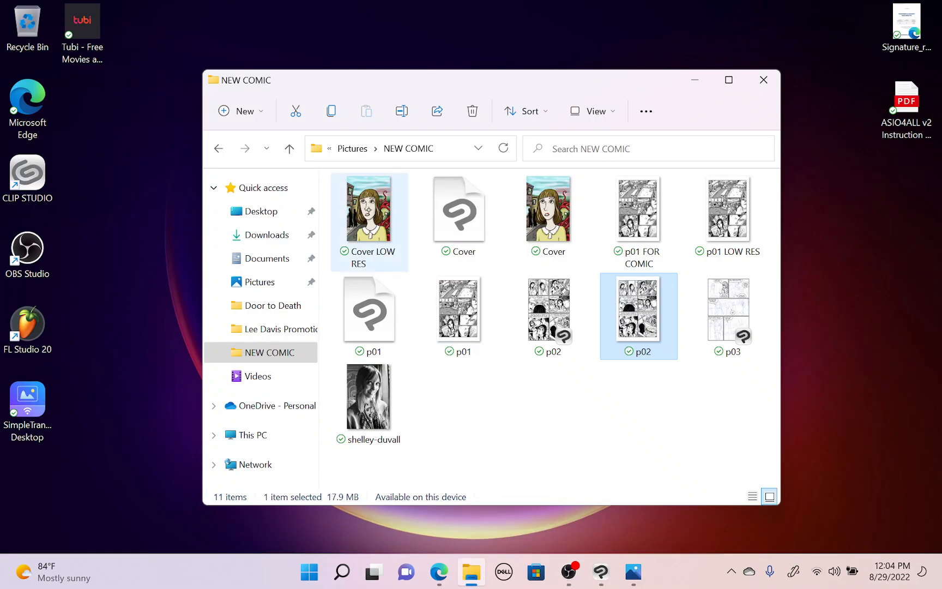
double_click(367, 208)
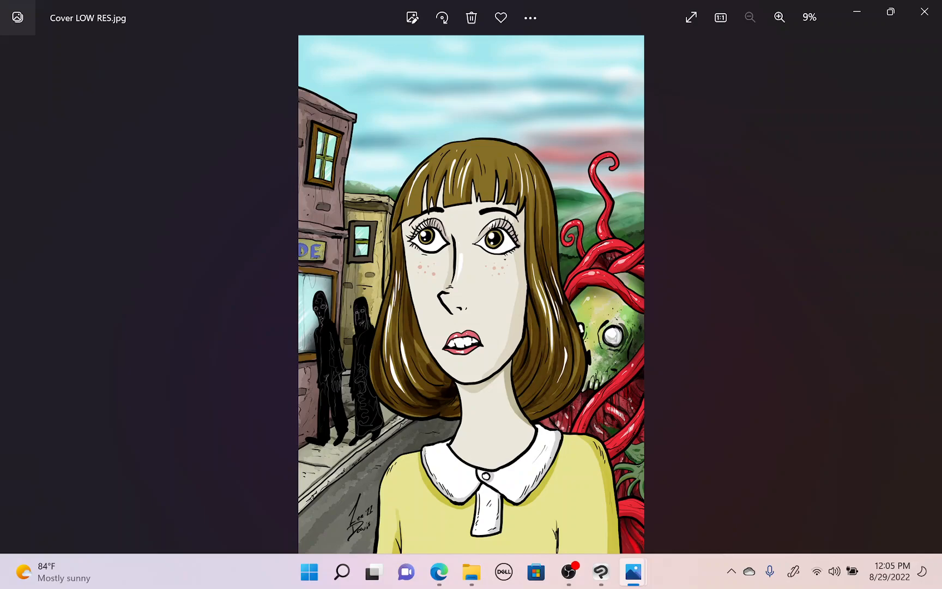
scroll(371, 222, up, 2)
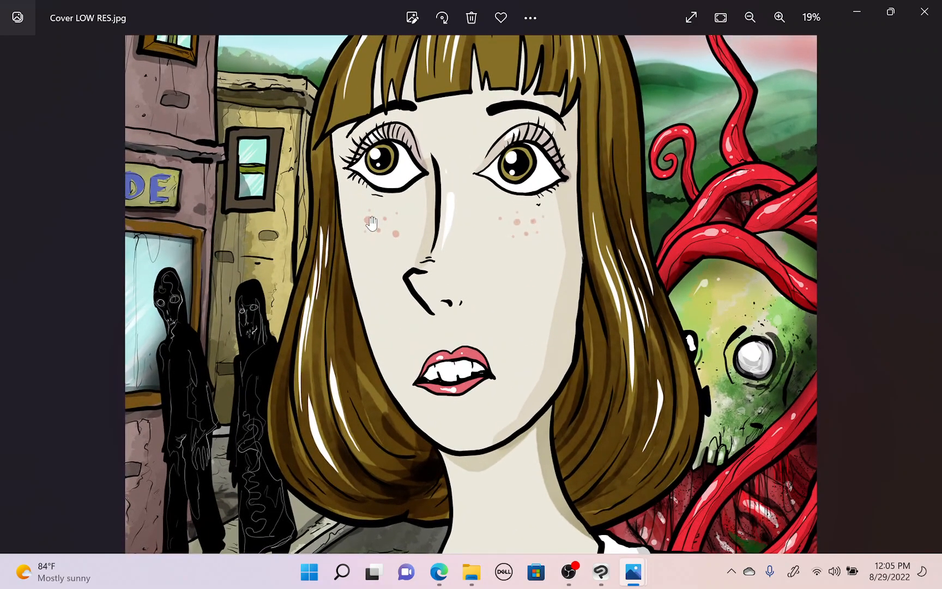
scroll(372, 223, up, 2)
scroll(371, 223, down, 3)
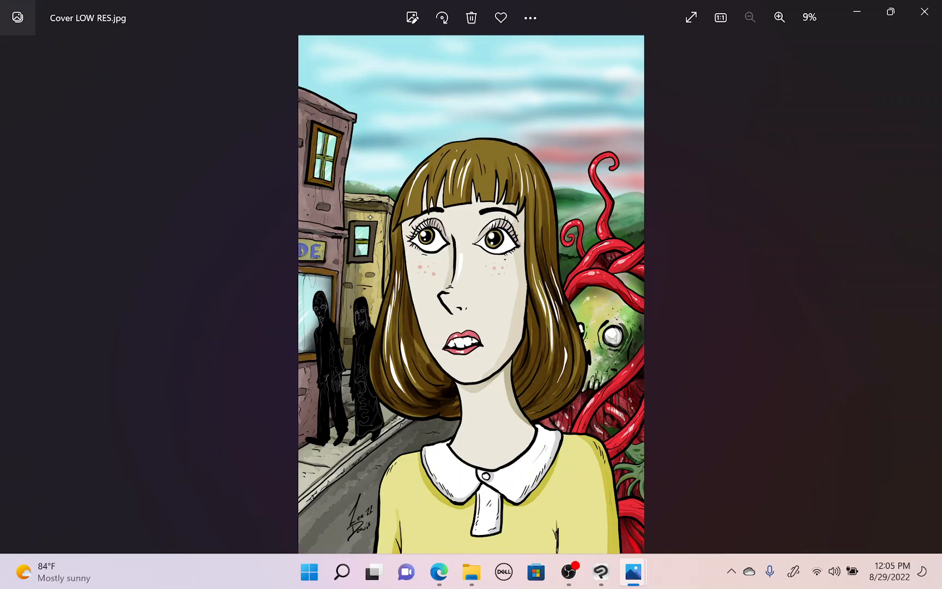
Browse forward from the cover through the comic page images to the shelley-duvall reference photo.
key(Right)
key(Right)
key(Right)
key(Right)
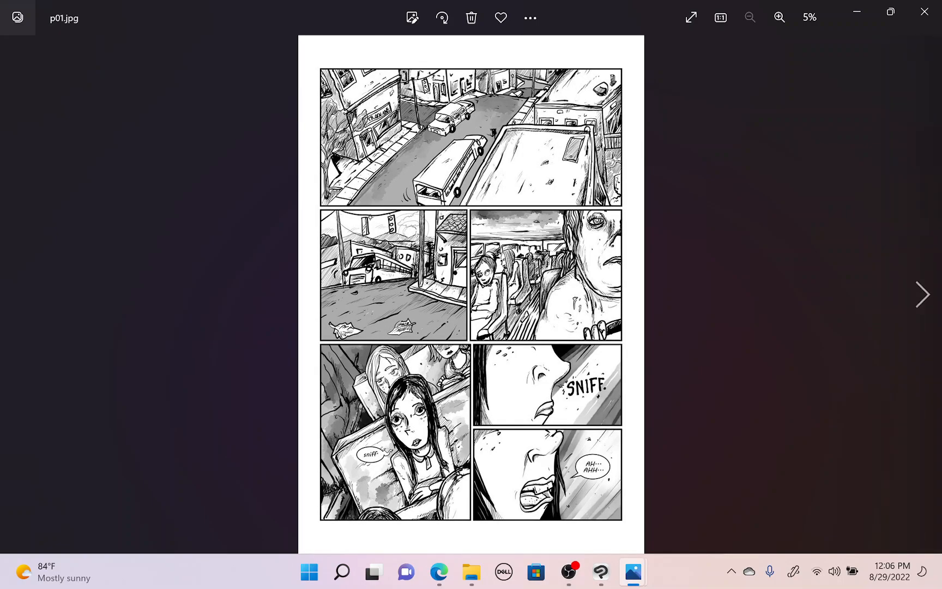
key(Right)
key(Right)
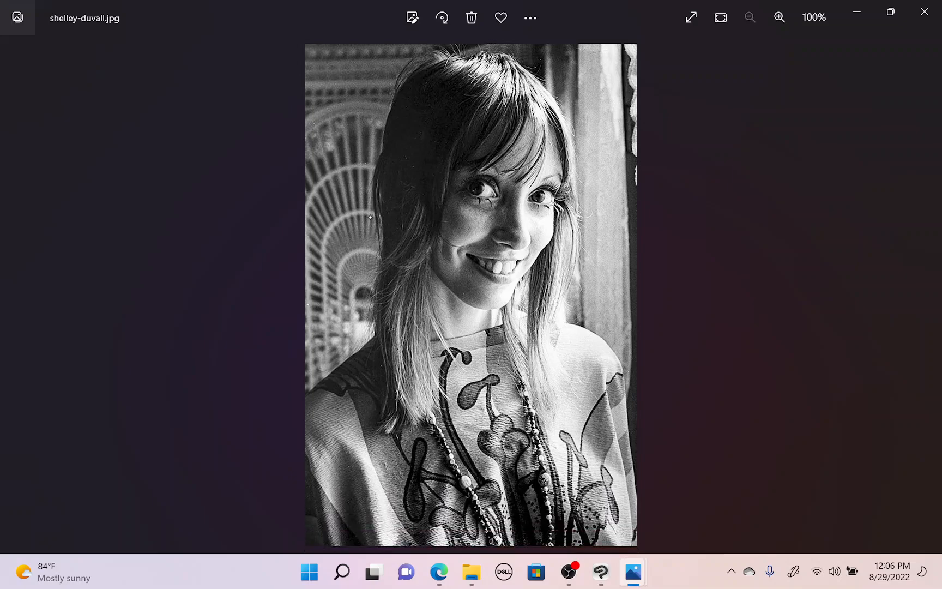
Compare the finished p01 and p02 pages, viewing the p01 panels at a closer zoom.
key(Left)
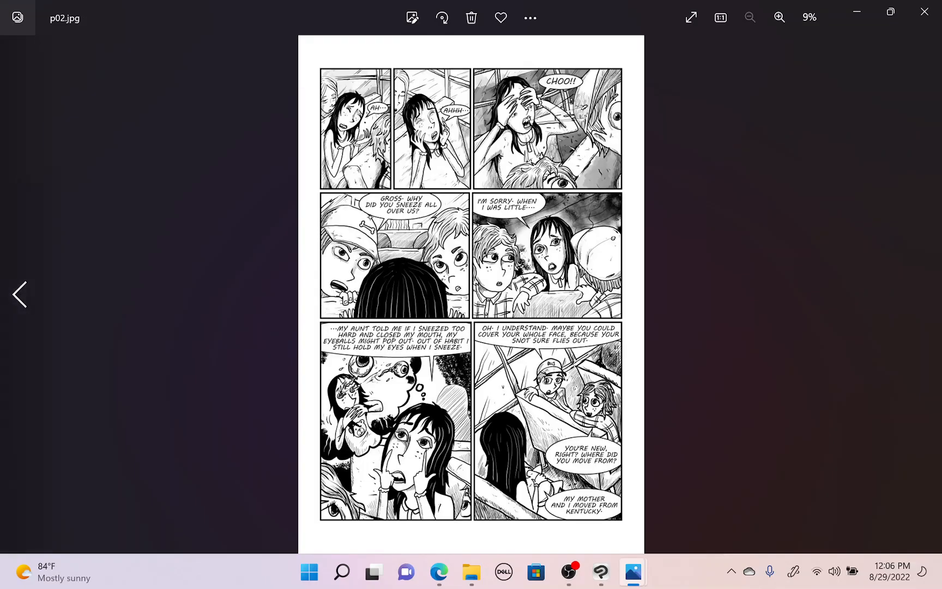
key(Left)
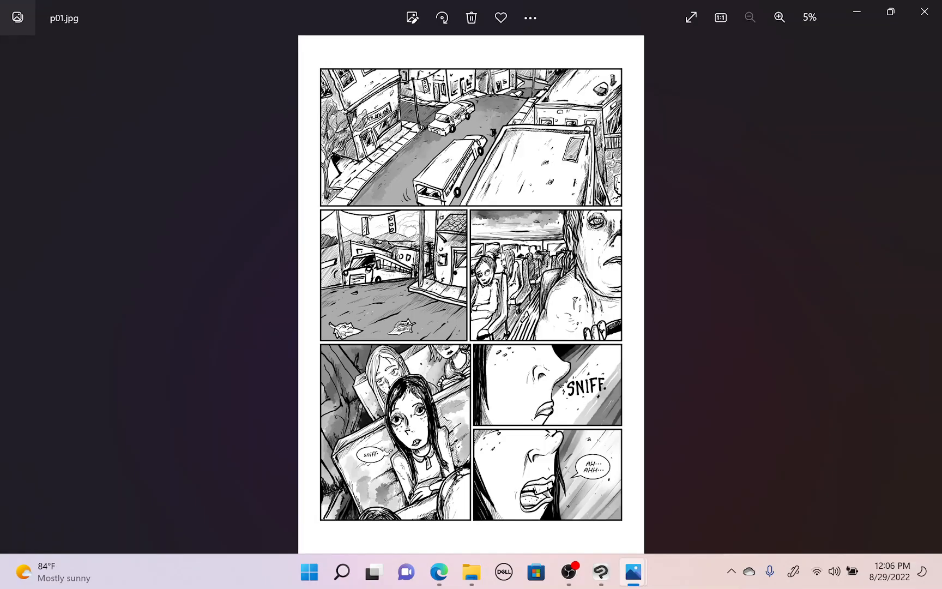
scroll(372, 223, up, 2)
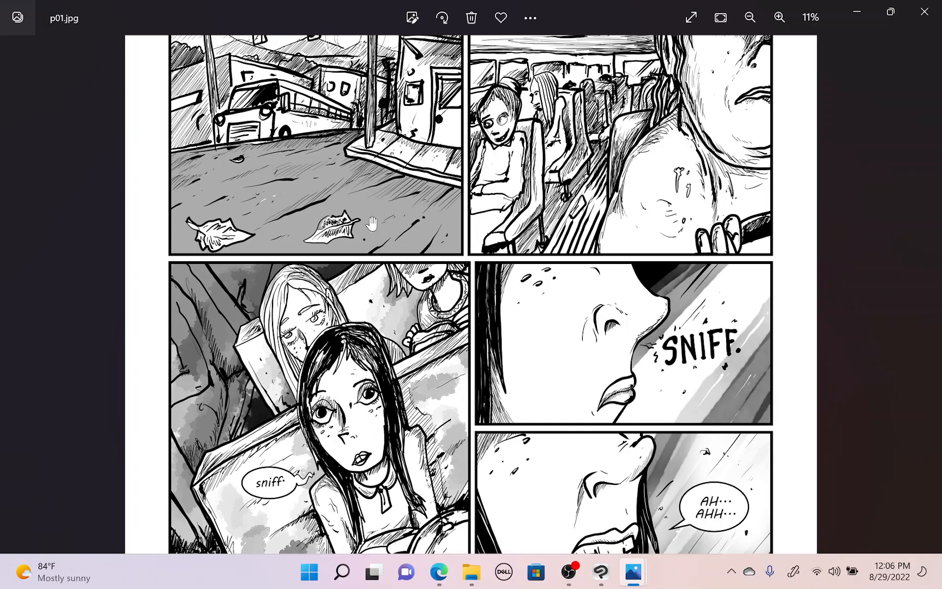
key(Right)
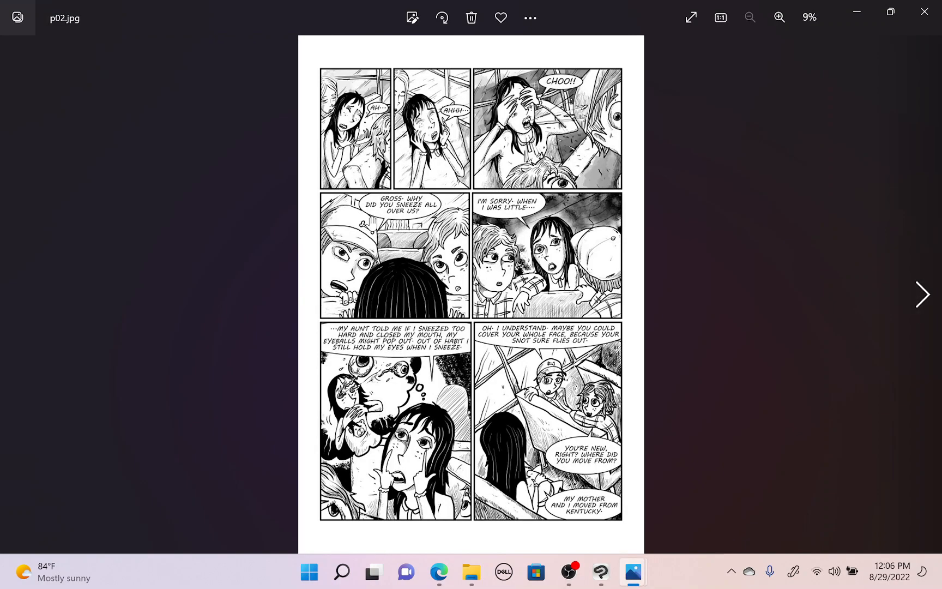
key(Right)
key(Left)
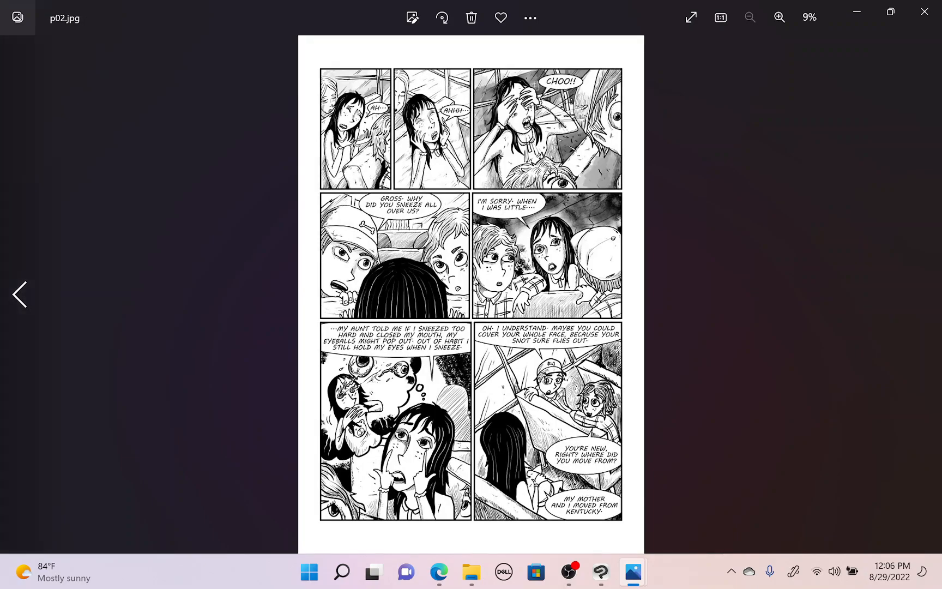
Browse back through the p01 versions to the Cover.jpg image.
key(Left)
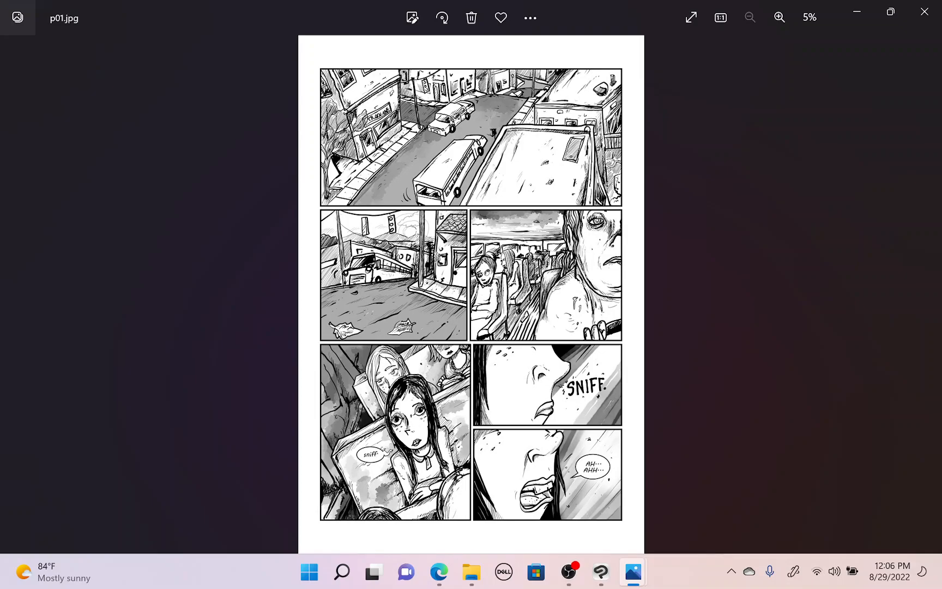
key(Left)
key(Left)
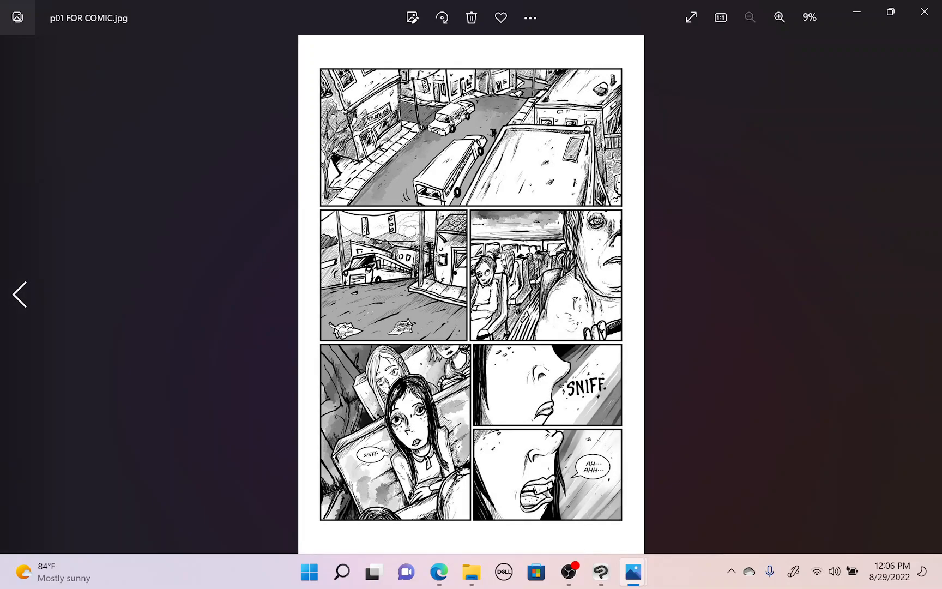
key(Left)
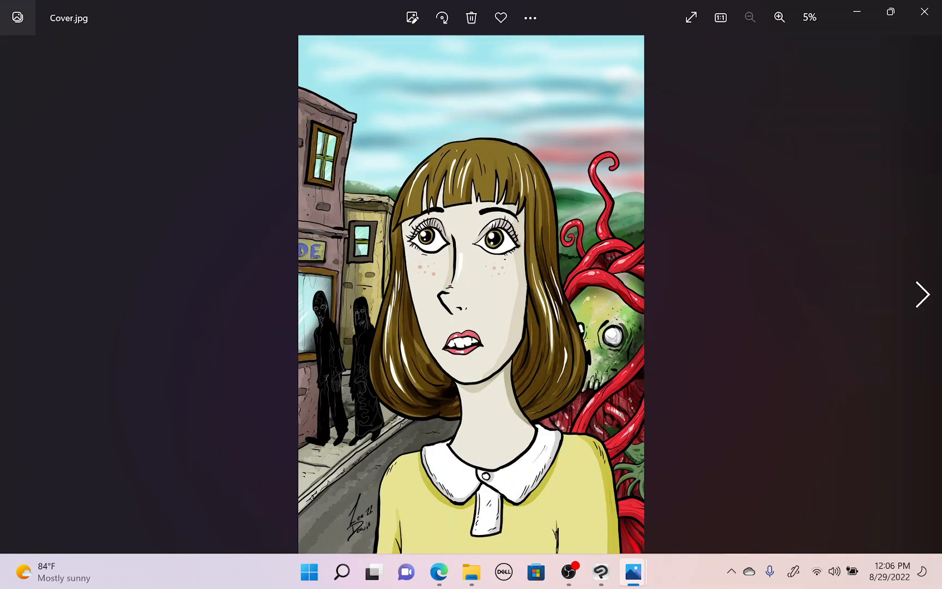
Look through the page images from p01 FOR COMIC to p02 and view the upper panels of p02 close up.
key(Right)
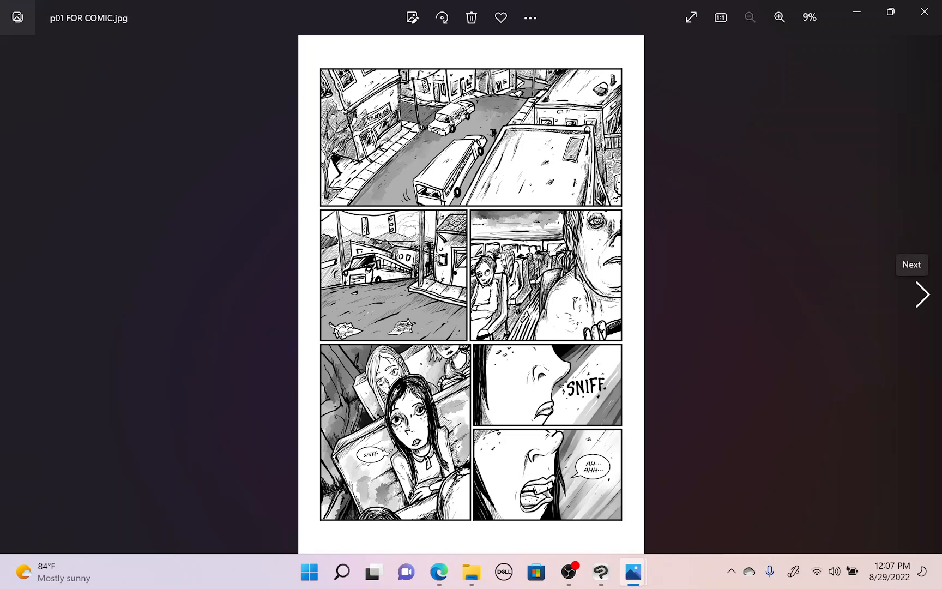
click(920, 294)
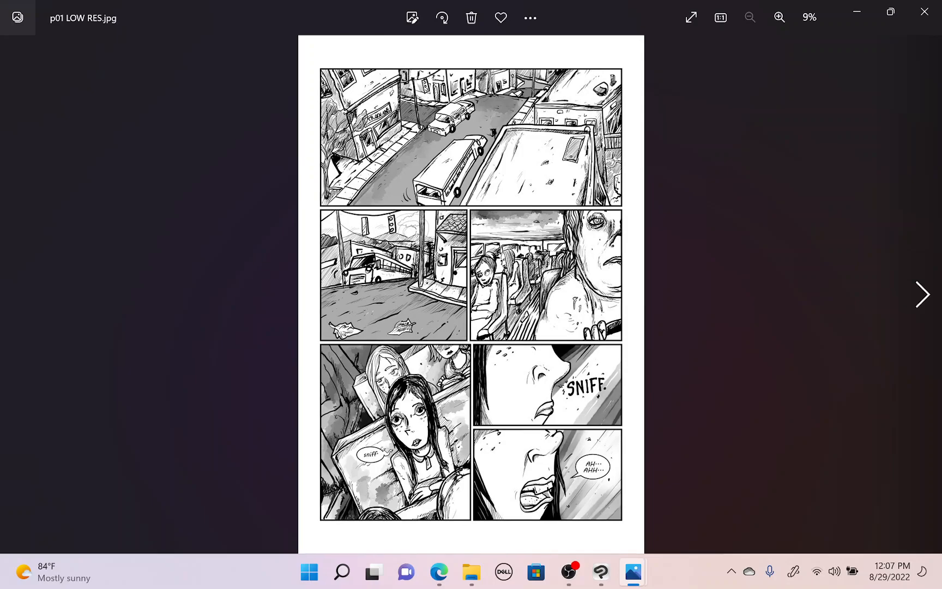
key(Right)
key(Right)
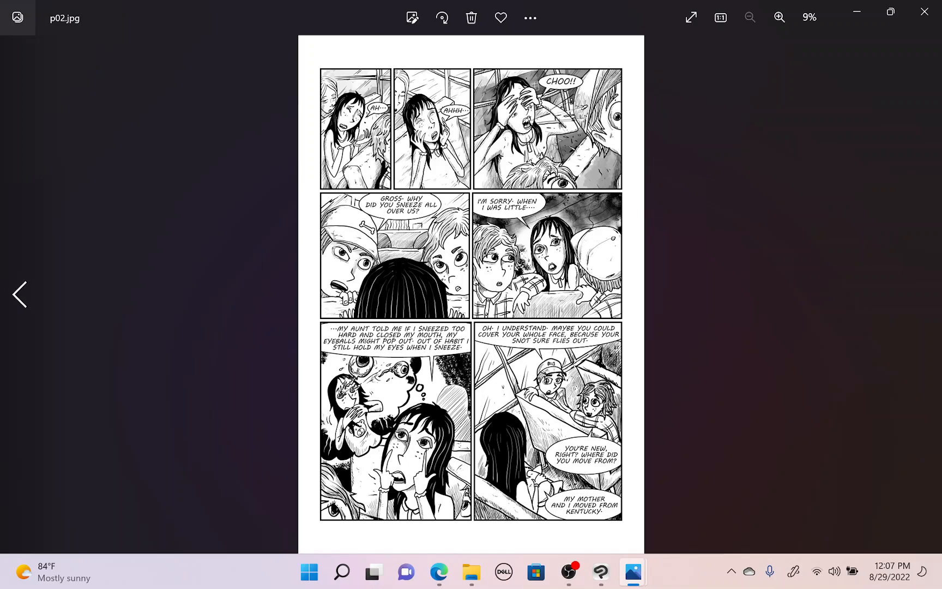
key(Left)
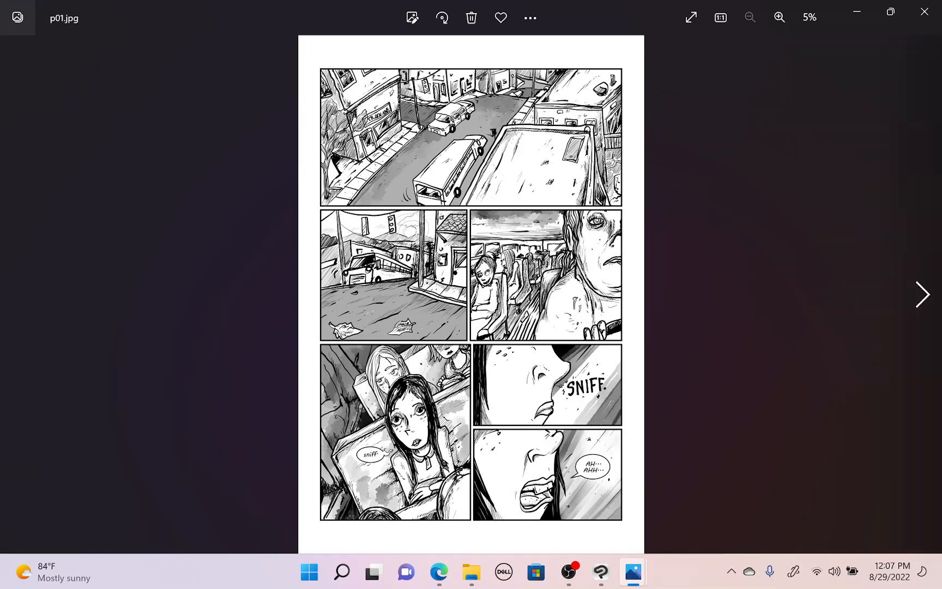
click(922, 295)
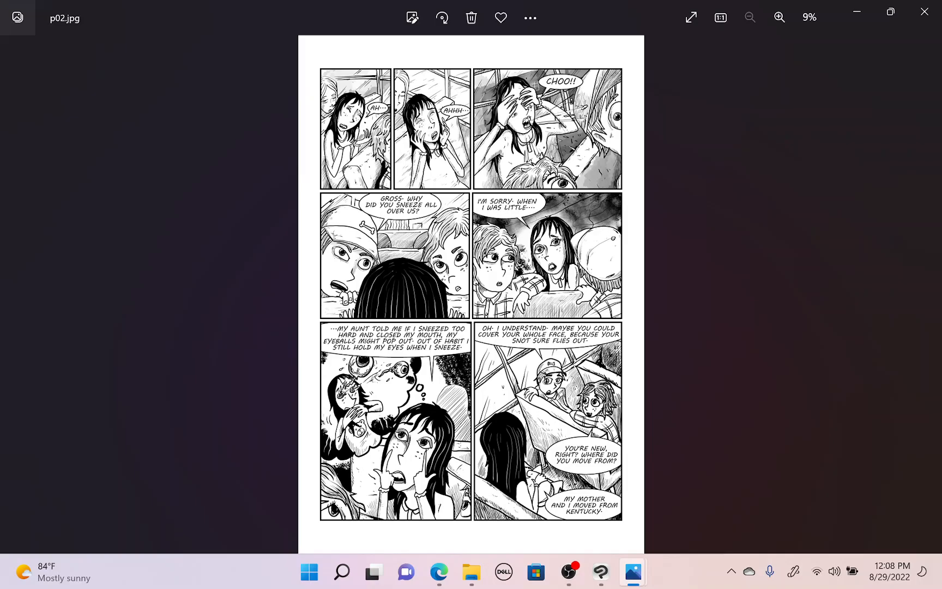
scroll(471, 109, up, 2)
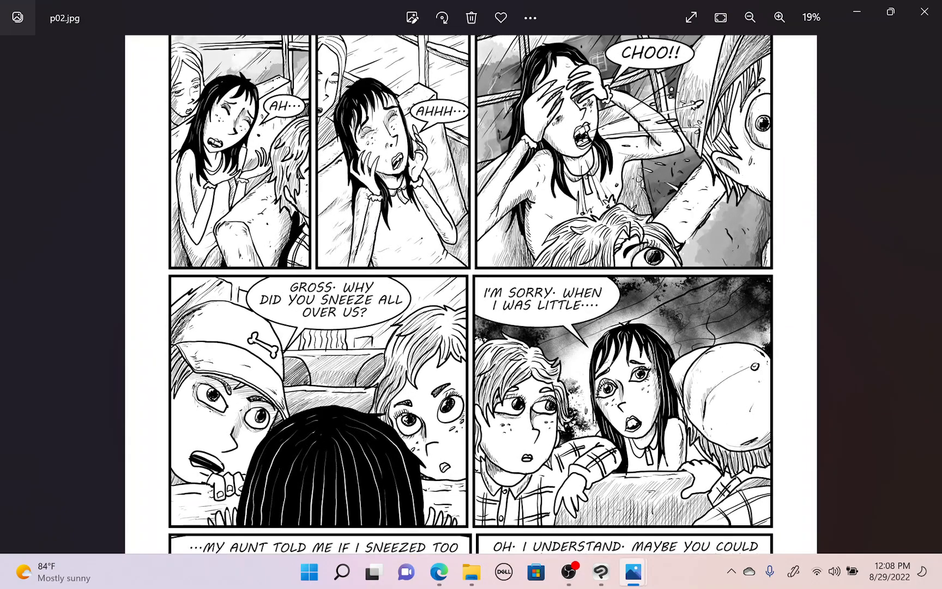
scroll(366, 215, down, 2)
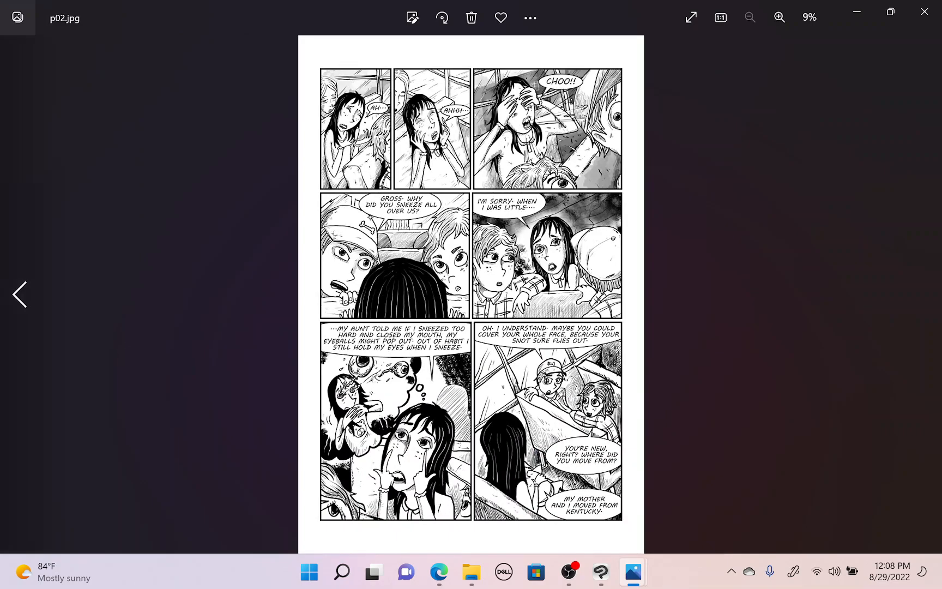
Return from p02 to the full-resolution Cover image.
click(19, 294)
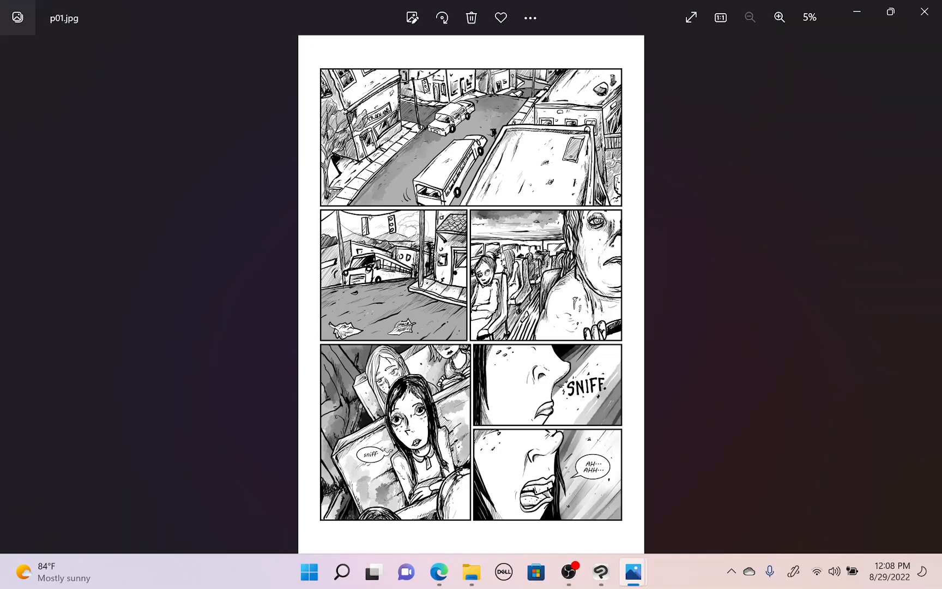
click(20, 294)
click(20, 295)
click(19, 294)
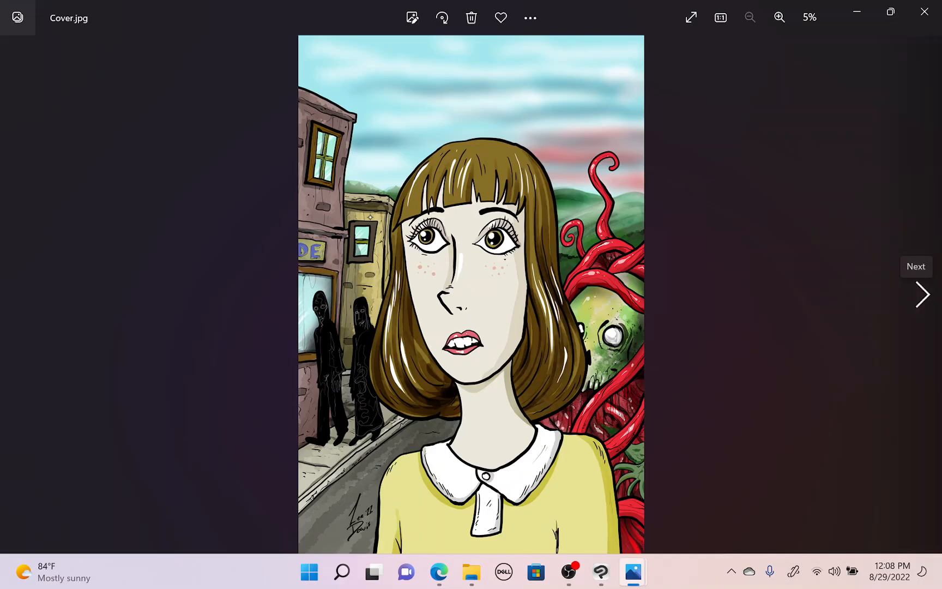
Open p01 FOR COMIC and examine its panels enlarged, from the street scenes down to the sneeze close-ups.
click(922, 294)
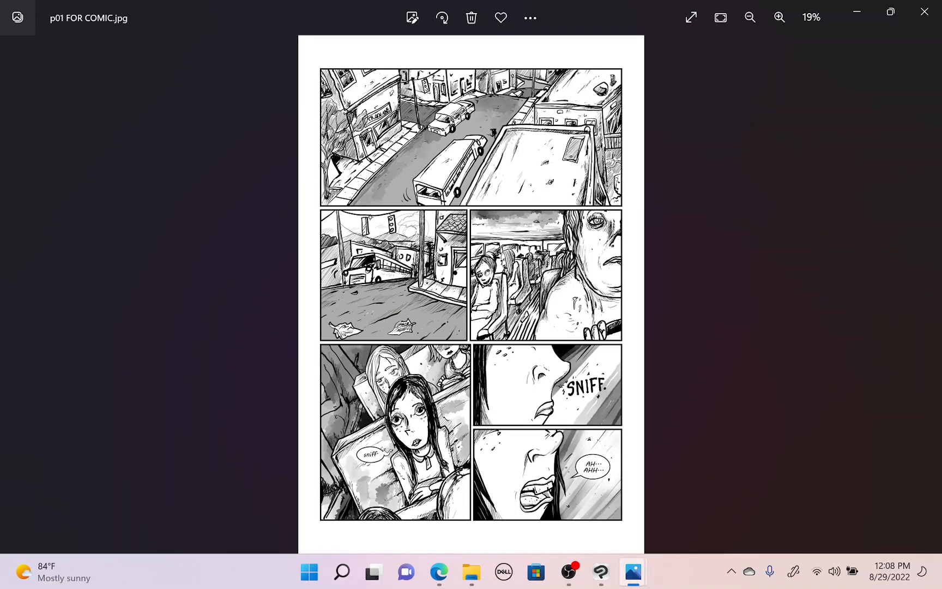
double_click(372, 219)
drag(373, 190, 372, 158)
scroll(373, 222, down, 4)
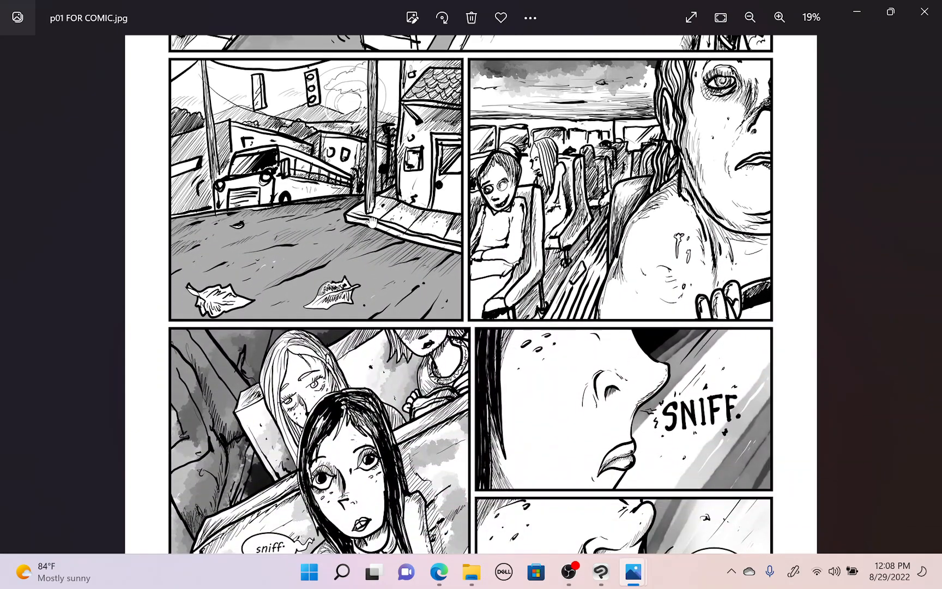
scroll(372, 223, up, 5)
scroll(373, 223, down, 6)
scroll(371, 221, down, 3)
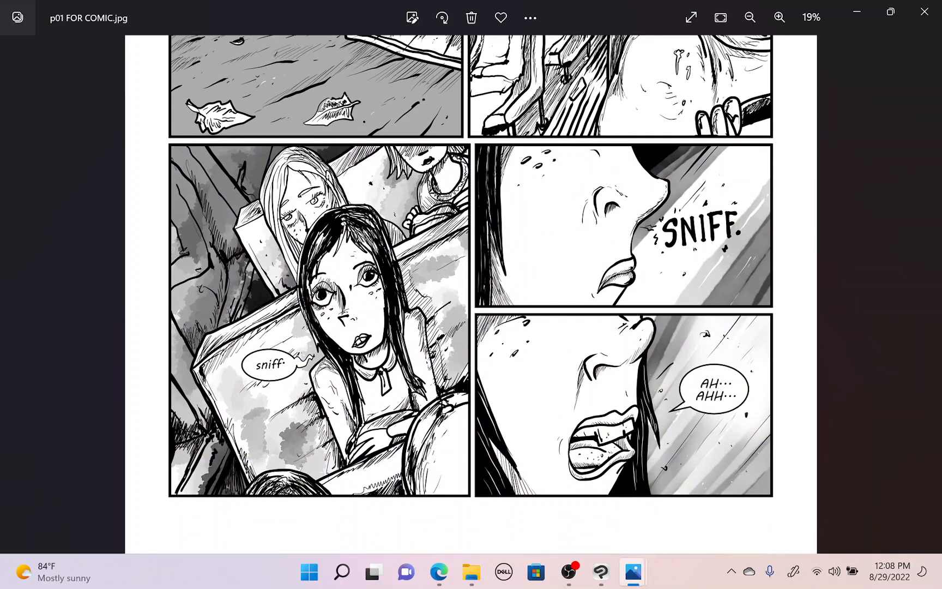
double_click(372, 222)
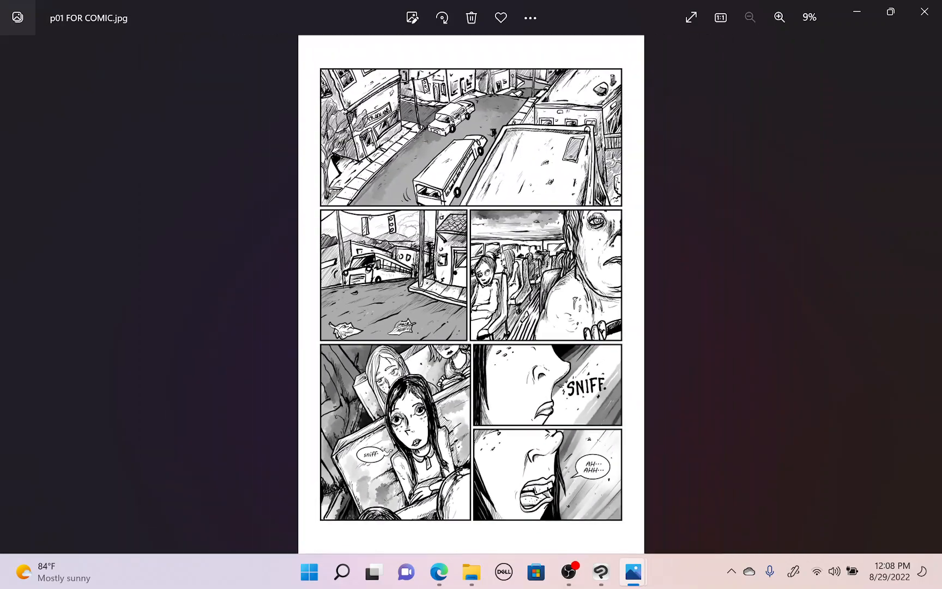
Move on to p02 and read its enlarged panels from the first sneeze down to the closing Kentucky dialogue.
click(922, 294)
click(922, 294)
click(922, 294)
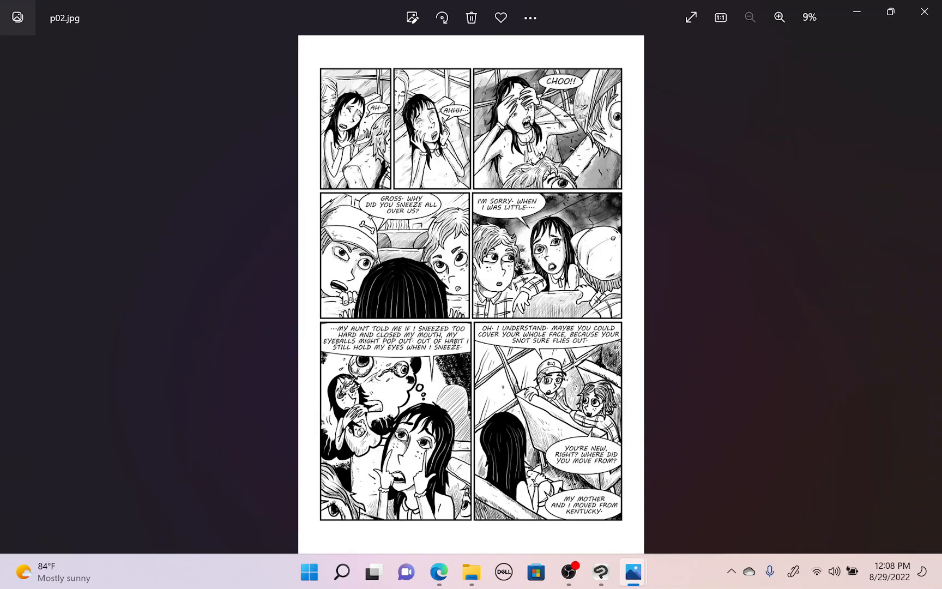
double_click(371, 222)
scroll(372, 222, up, 2)
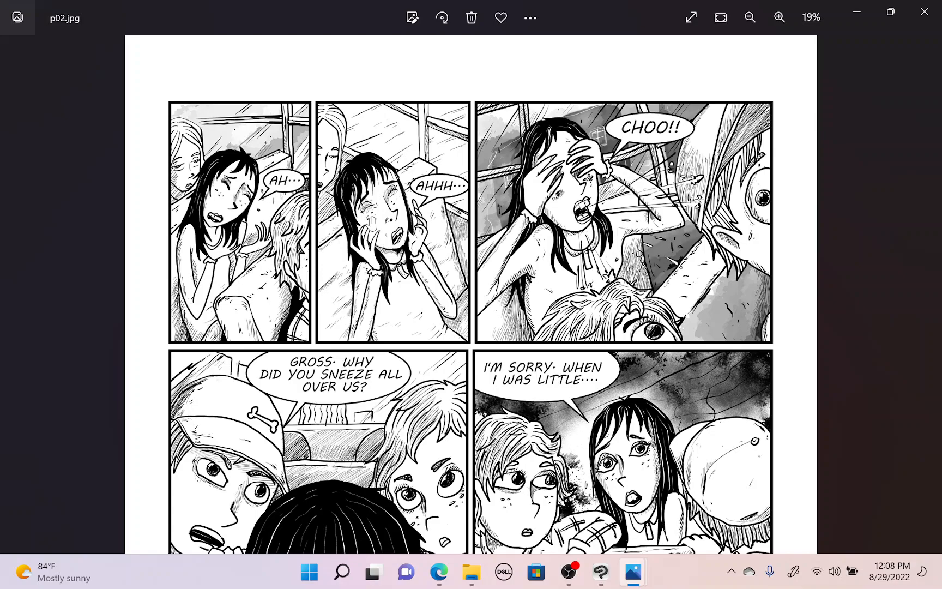
scroll(471, 294, down, 5)
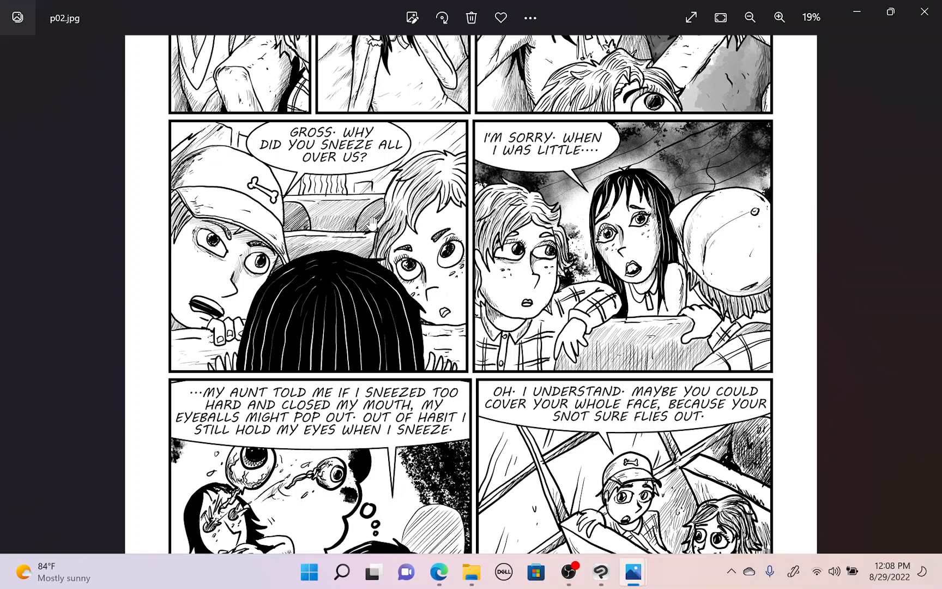
scroll(371, 223, down, 5)
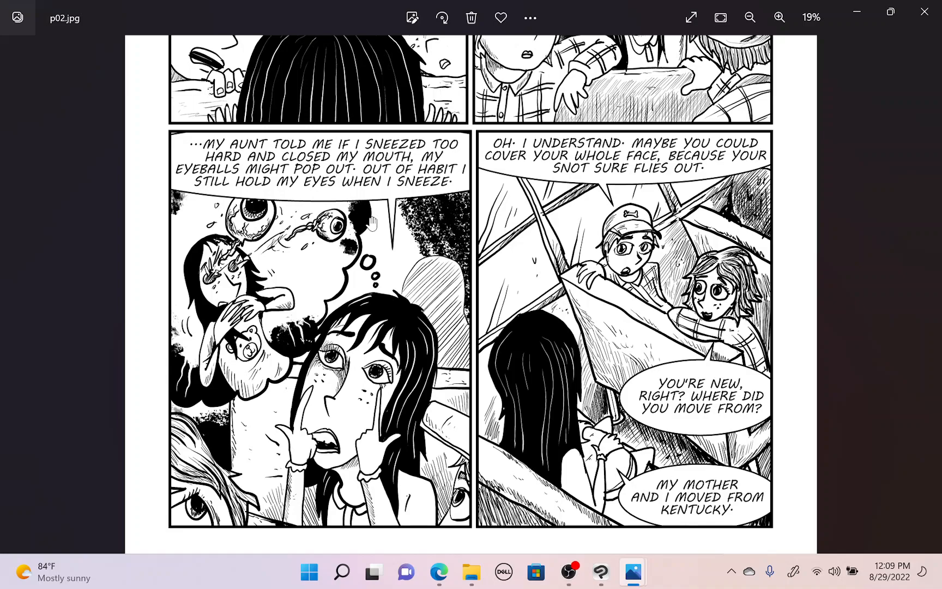
Finish reading the bottom of p02 and examine the shelley-duvall reference photo enlarged and at full view.
scroll(370, 223, down, 1)
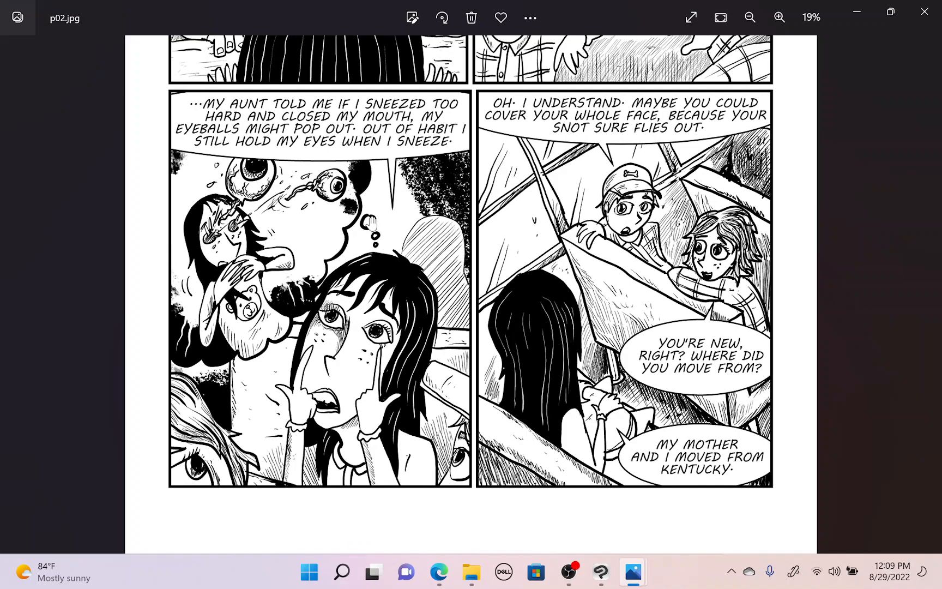
double_click(371, 223)
click(922, 294)
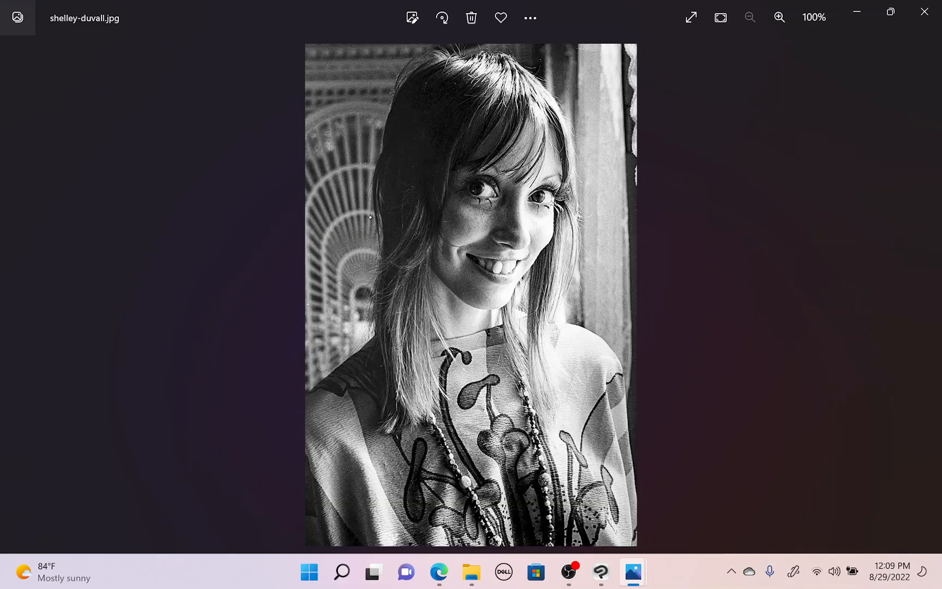
double_click(371, 217)
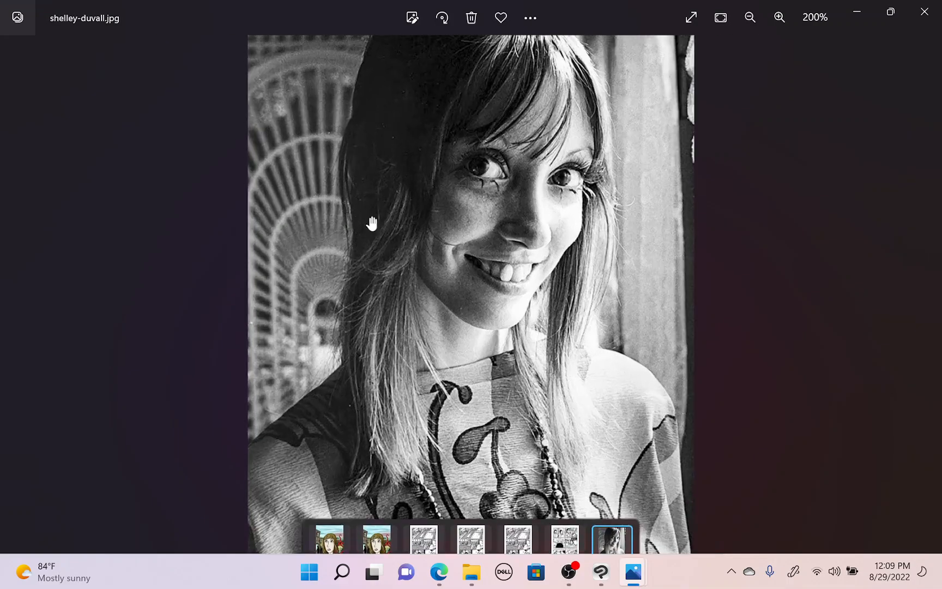
double_click(371, 223)
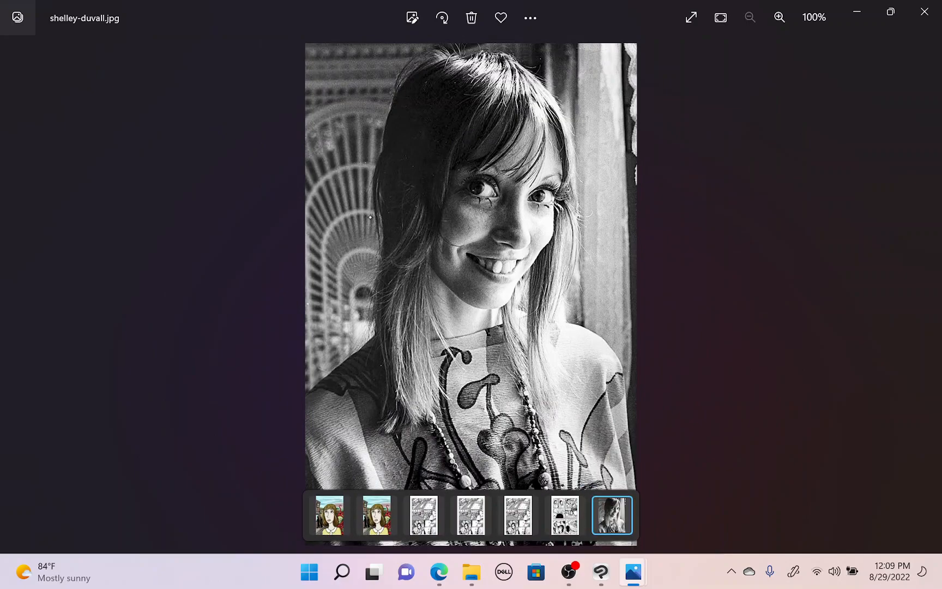
mouse_move(633, 571)
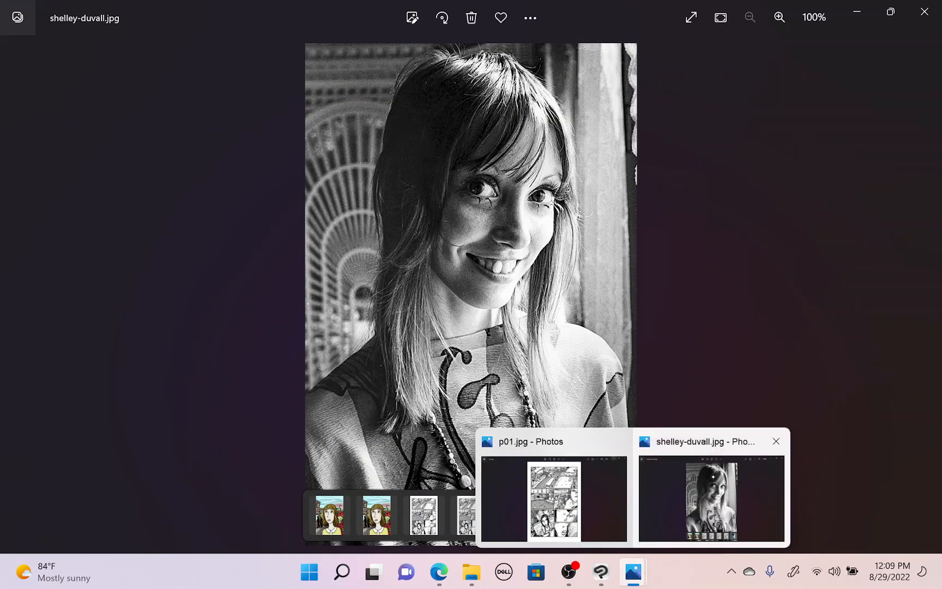
click(621, 444)
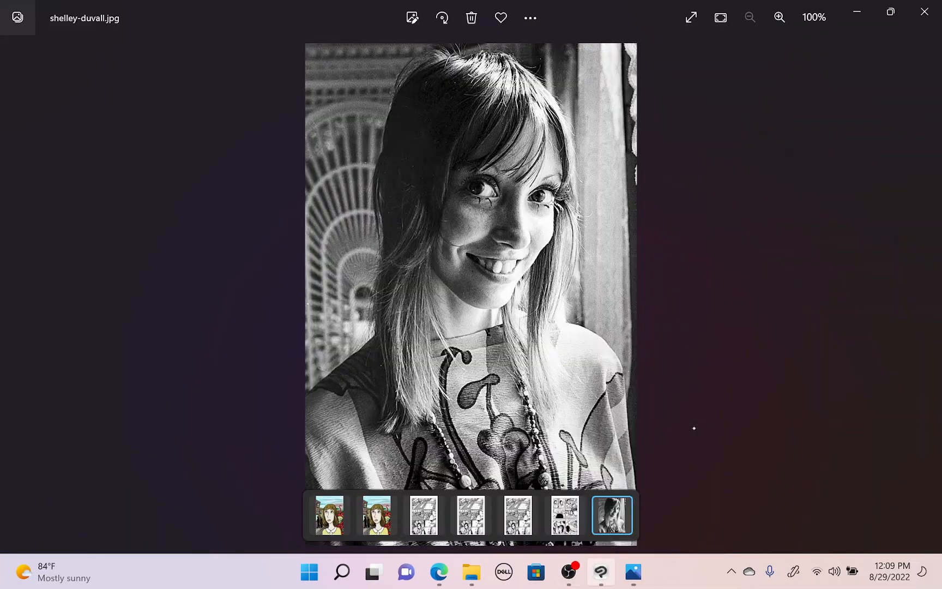
Switch to Clip Studio Paint and look over all panels of p03, from the inked bus scene down to the sketched close-ups.
key(alt+Tab)
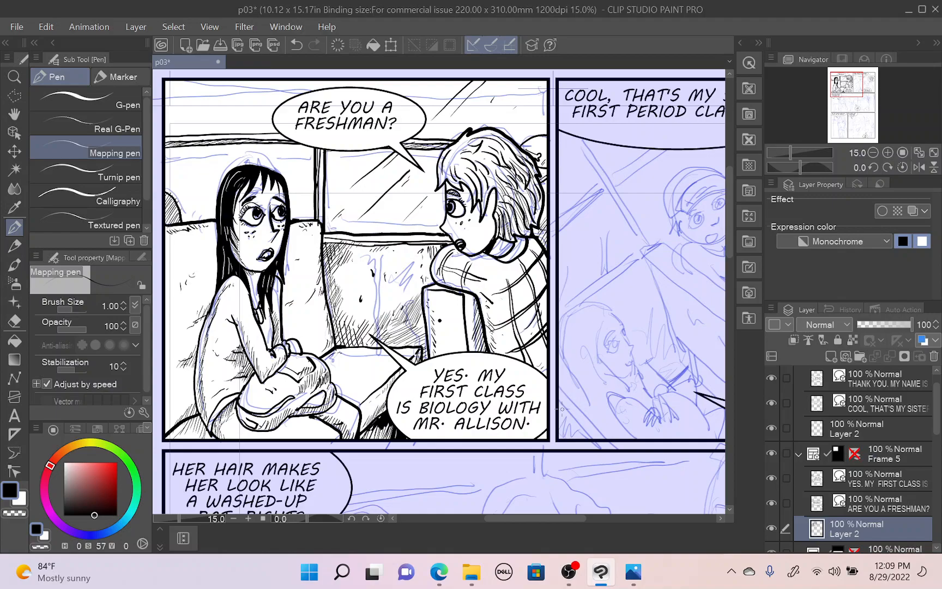
drag(520, 518, 567, 514)
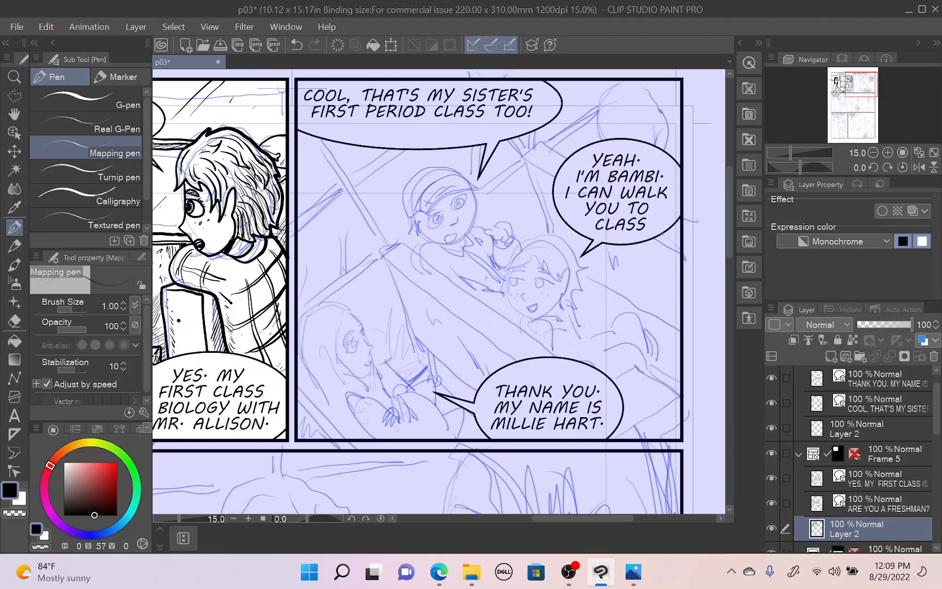
drag(729, 255, 734, 234)
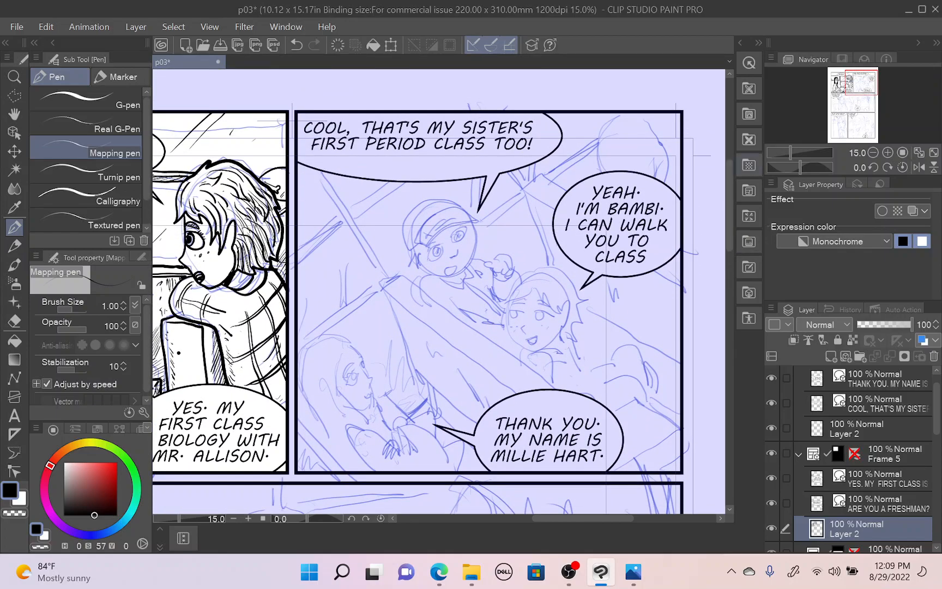
drag(729, 242, 733, 301)
drag(561, 518, 500, 528)
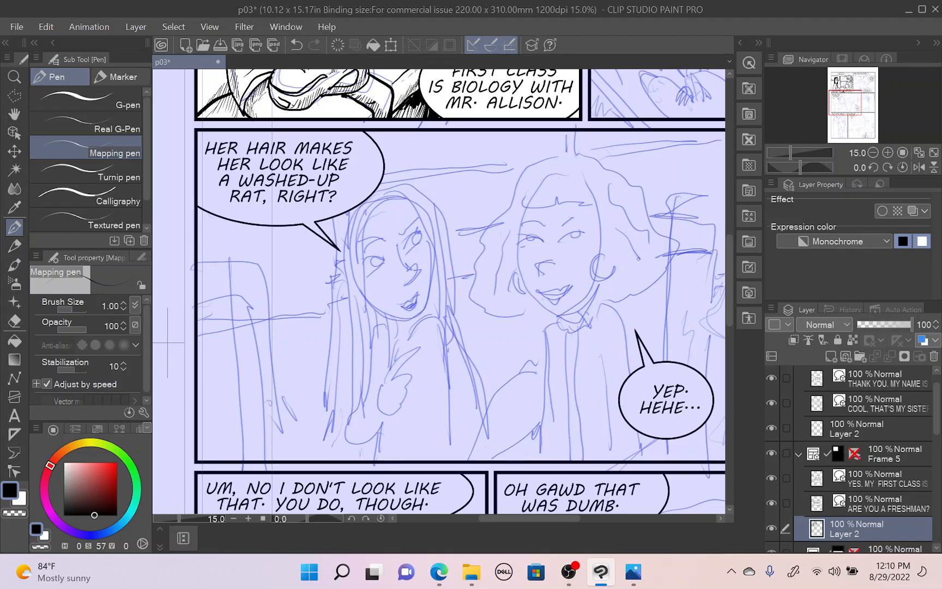
mouse_move(536, 519)
mouse_down()
mouse_move(582, 525)
mouse_move(539, 532)
mouse_up()
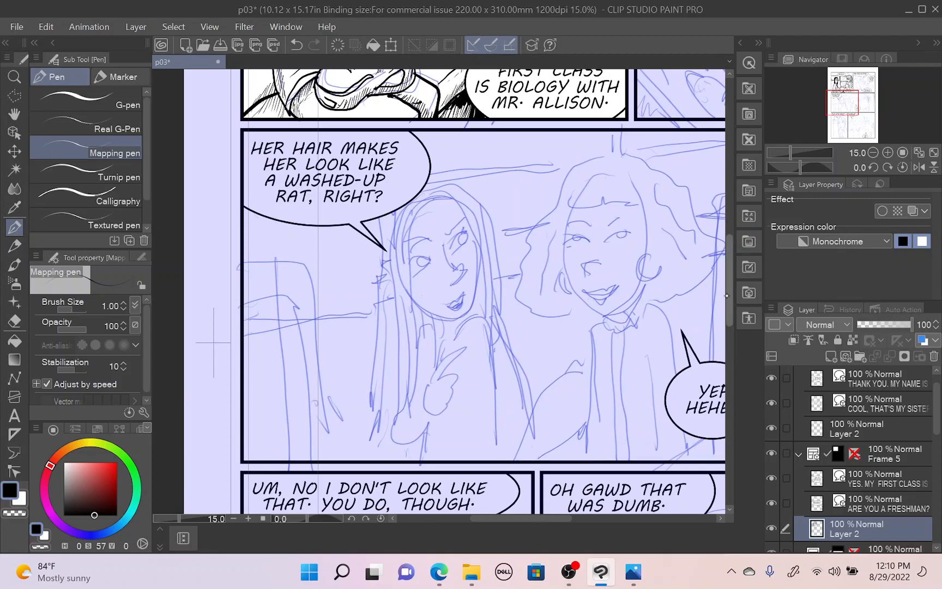
scroll(456, 292, down, 5)
drag(730, 354, 725, 381)
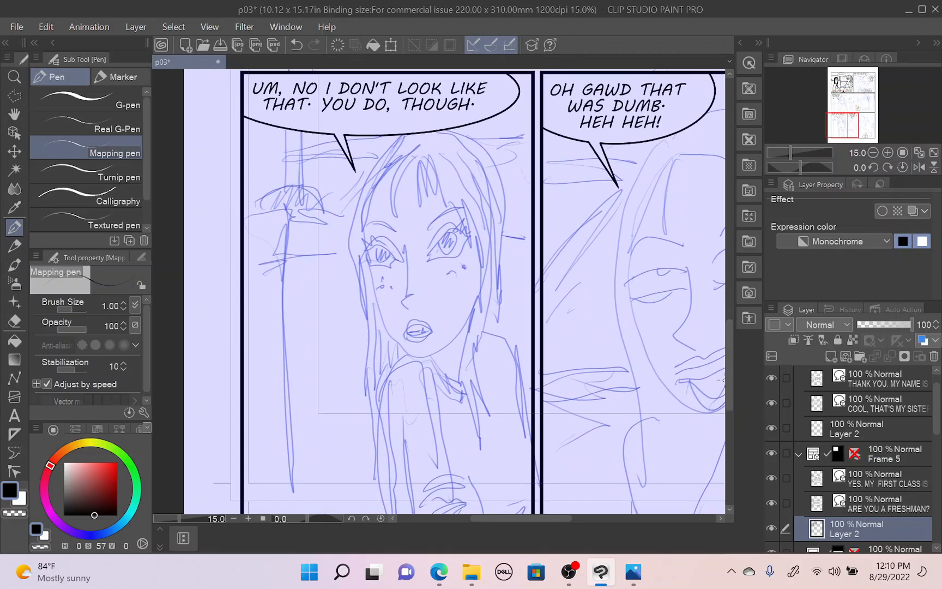
mouse_move(535, 527)
mouse_down()
mouse_move(597, 528)
mouse_move(550, 527)
mouse_up()
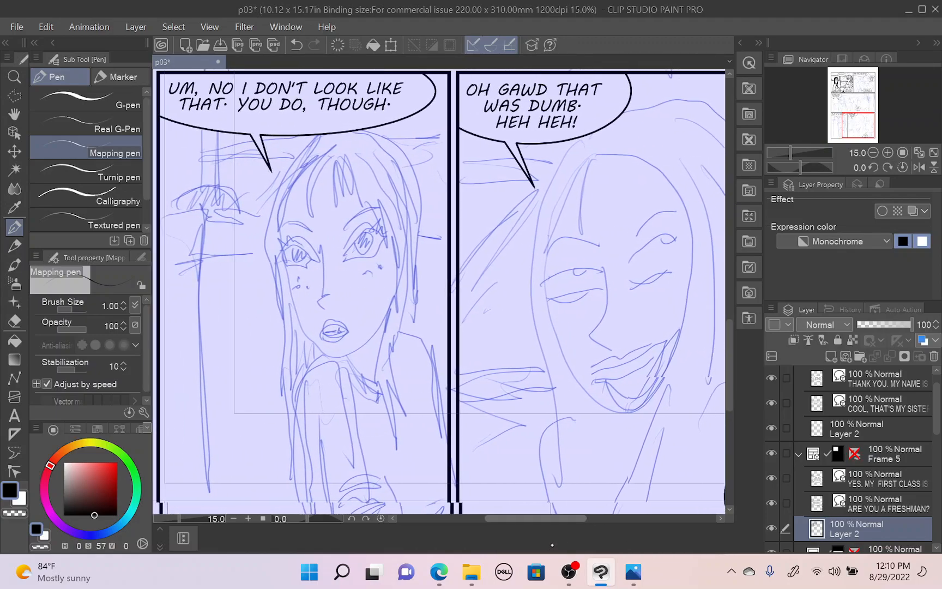
drag(726, 321, 746, 176)
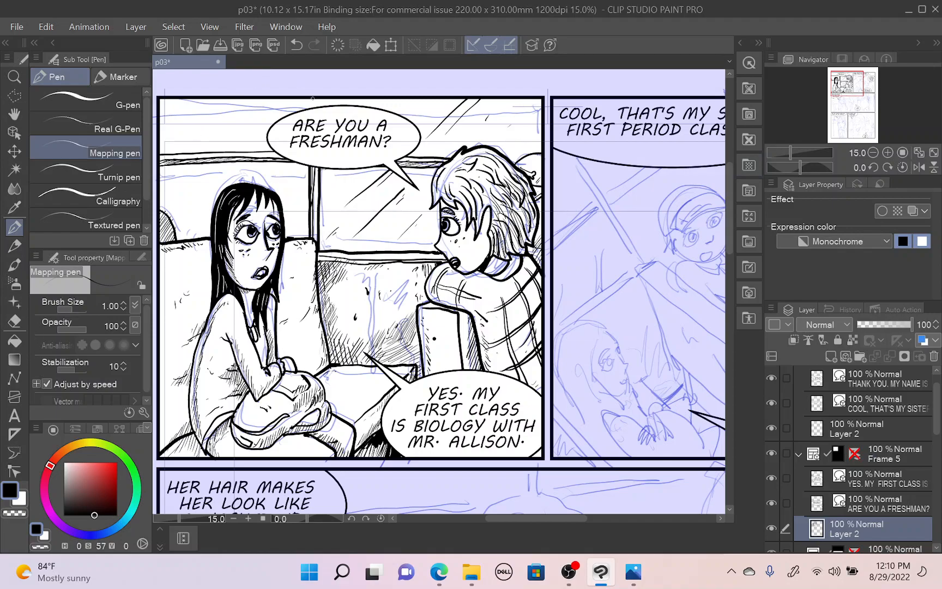
Ink the upper window divider and diagonal glass reflections behind the characters in the first panel.
mouse_move(310, 96)
mouse_down()
mouse_move(310, 119)
mouse_move(320, 122)
mouse_move(311, 105)
mouse_up()
mouse_move(251, 99)
mouse_down()
mouse_move(222, 134)
mouse_move(234, 125)
mouse_up()
mouse_move(192, 199)
mouse_down()
mouse_move(216, 171)
mouse_move(202, 185)
mouse_up()
drag(504, 140, 527, 116)
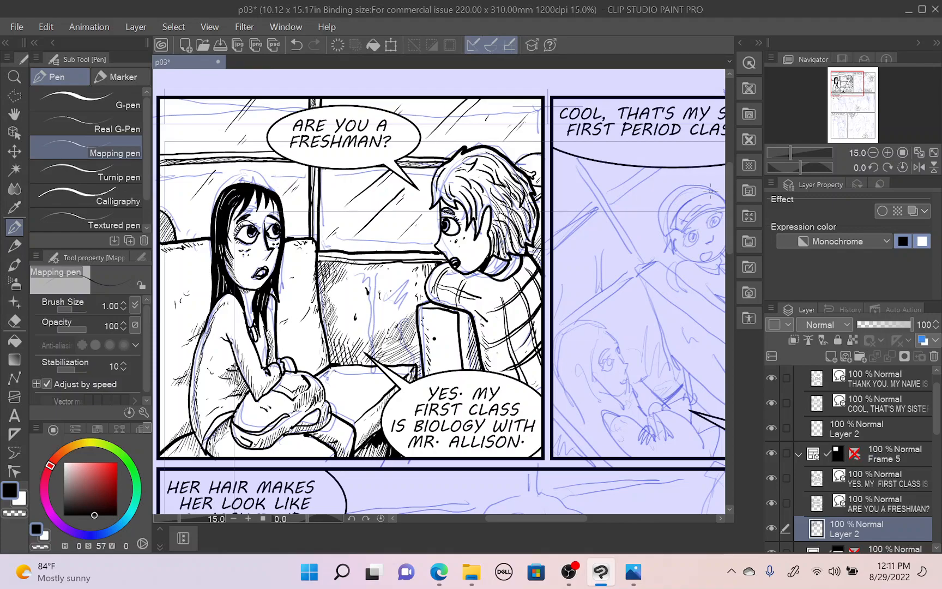
On the second panel's Layer 2, ink the boy's cap with its bone emblem, brim and shading.
drag(730, 187, 731, 203)
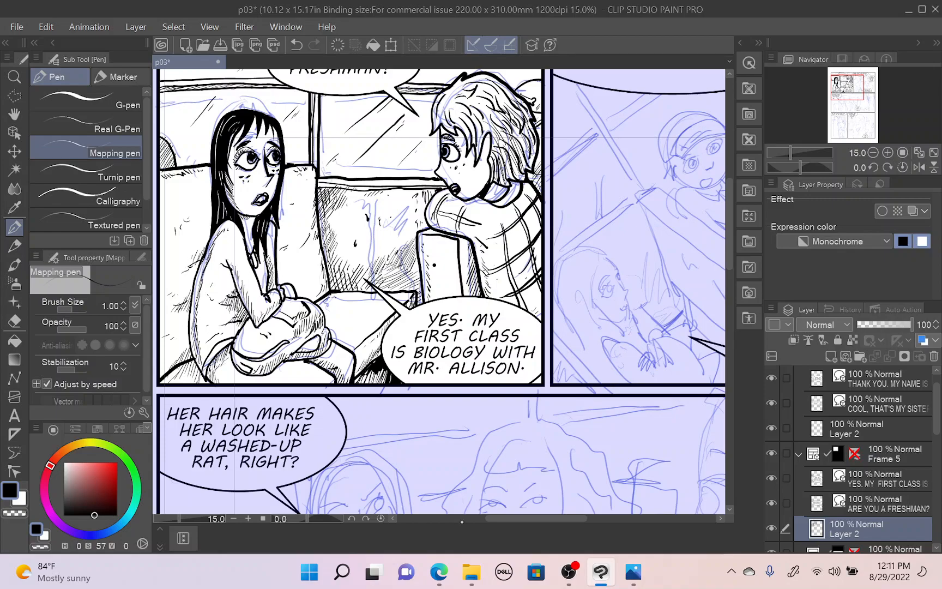
drag(515, 518, 573, 514)
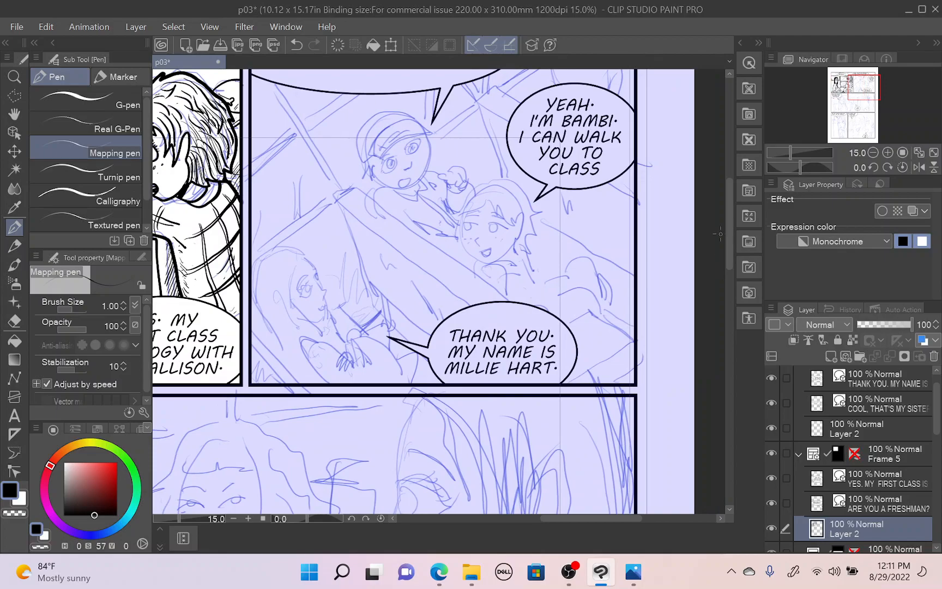
scroll(720, 234, up, 5)
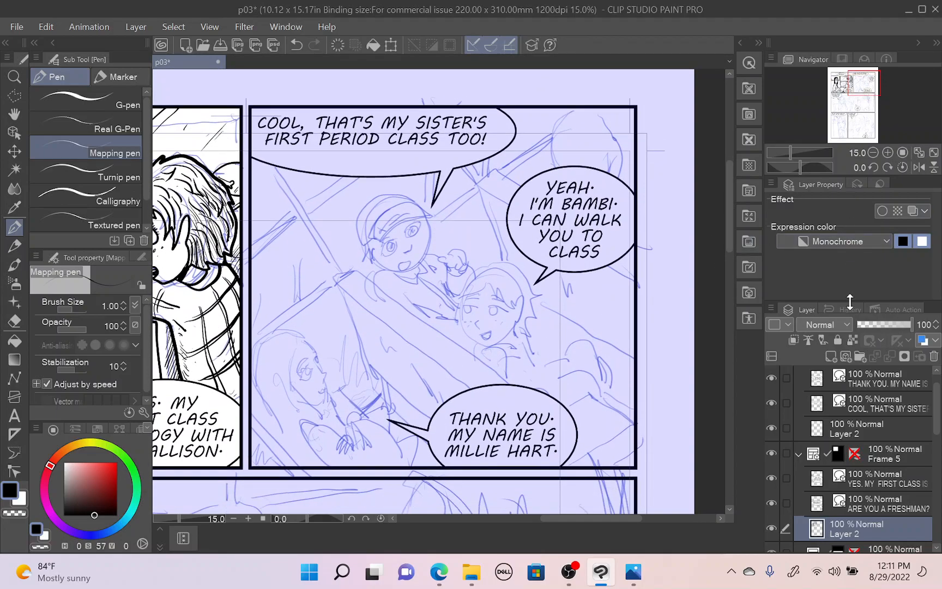
click(856, 430)
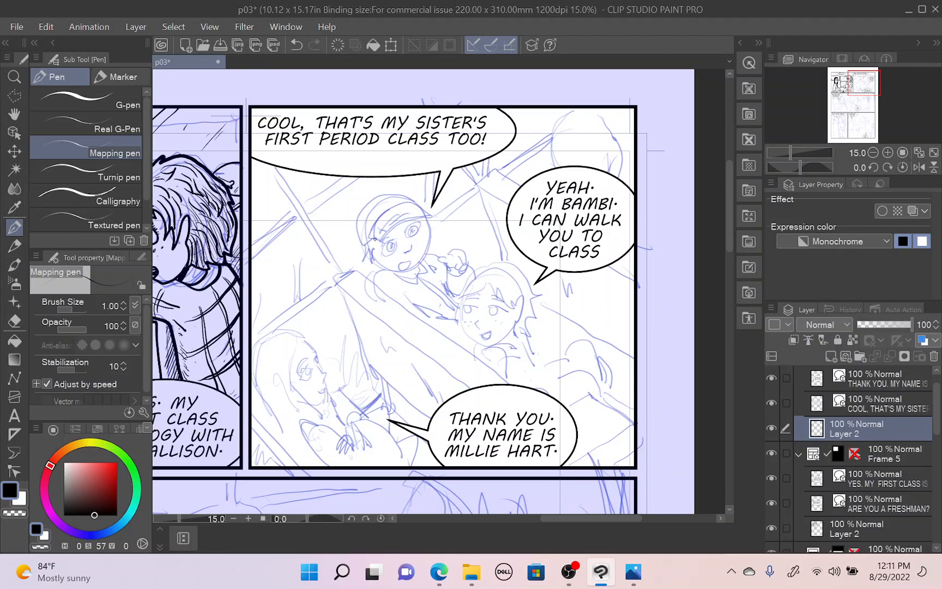
mouse_move(370, 239)
mouse_down()
mouse_move(427, 214)
mouse_move(404, 203)
mouse_move(373, 222)
mouse_move(367, 239)
mouse_move(374, 216)
mouse_move(370, 240)
mouse_move(359, 242)
mouse_move(367, 199)
mouse_move(391, 189)
mouse_move(410, 203)
mouse_move(388, 201)
mouse_move(376, 214)
mouse_move(378, 202)
mouse_move(375, 236)
mouse_move(424, 213)
mouse_move(378, 226)
mouse_move(374, 238)
mouse_move(426, 211)
mouse_move(381, 239)
mouse_up()
drag(383, 223, 387, 237)
drag(382, 224, 382, 241)
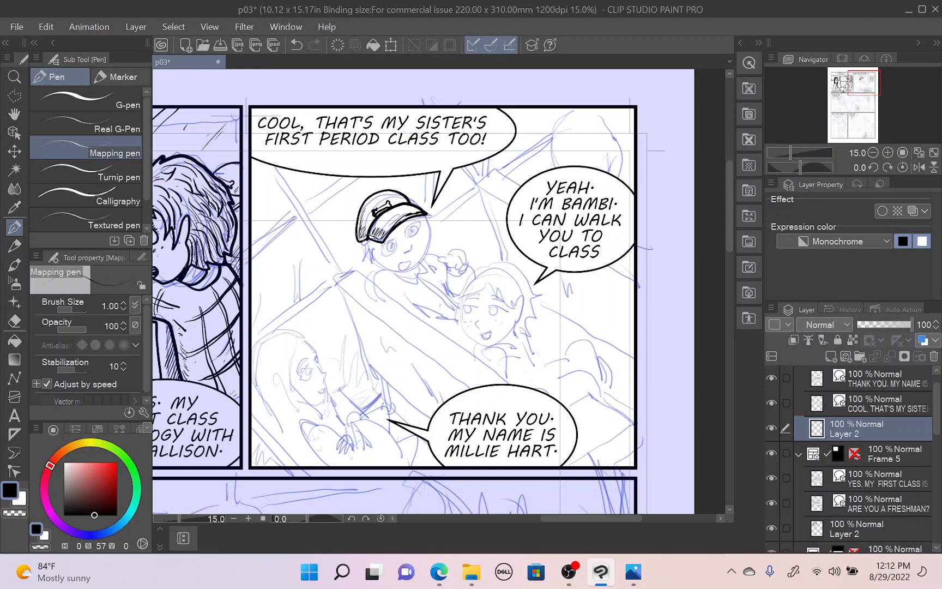
Ink the boy's side hair, face outline, eyes, nose and open mouth, undoing and redrawing faulty strokes.
mouse_move(359, 223)
mouse_down()
mouse_move(365, 238)
mouse_move(373, 199)
mouse_move(363, 232)
mouse_move(371, 265)
mouse_move(369, 245)
mouse_move(376, 259)
mouse_move(376, 249)
mouse_up()
mouse_move(374, 261)
mouse_down()
mouse_move(393, 275)
mouse_move(415, 258)
mouse_move(381, 270)
mouse_move(391, 277)
mouse_move(407, 267)
mouse_up()
click(296, 45)
click(296, 45)
mouse_move(373, 259)
mouse_down()
mouse_move(391, 271)
mouse_move(423, 258)
mouse_move(431, 249)
mouse_move(424, 213)
mouse_move(398, 227)
mouse_move(407, 222)
mouse_move(396, 251)
mouse_move(397, 236)
mouse_move(384, 244)
mouse_move(413, 220)
mouse_move(406, 235)
mouse_move(424, 231)
mouse_move(417, 214)
mouse_move(388, 252)
mouse_move(392, 237)
mouse_move(403, 243)
mouse_up()
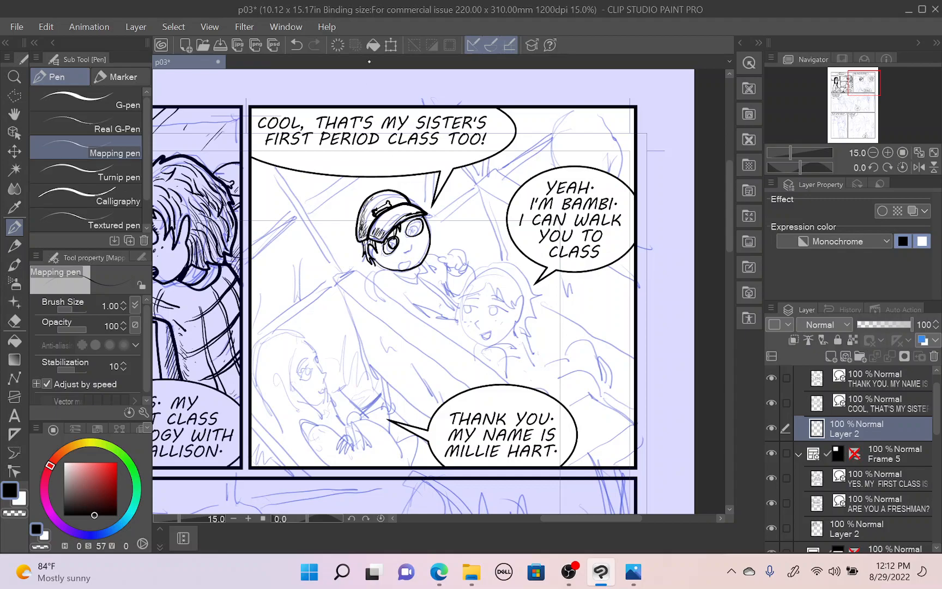
click(297, 45)
mouse_move(400, 245)
mouse_down()
mouse_move(389, 238)
mouse_move(393, 245)
mouse_move(421, 226)
mouse_move(410, 232)
mouse_move(420, 234)
mouse_move(411, 232)
mouse_move(419, 220)
mouse_move(405, 254)
mouse_move(417, 246)
mouse_up()
drag(405, 261, 412, 262)
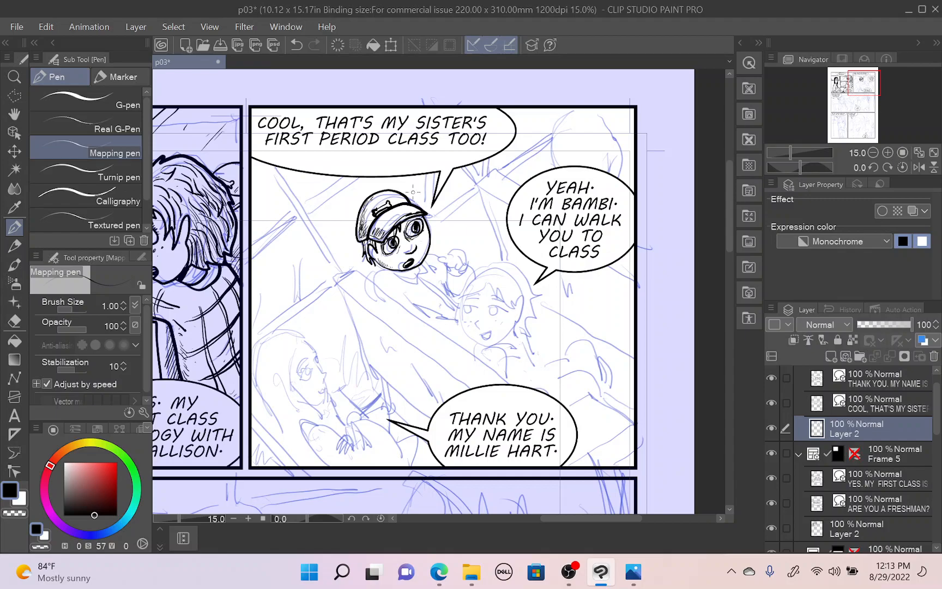
drag(389, 232, 398, 221)
Ink the boy's shoulder, shirt collar, pointing hand and the arm reaching down to the seat.
mouse_move(373, 282)
mouse_down()
mouse_move(423, 277)
mouse_move(408, 283)
mouse_move(397, 273)
mouse_move(428, 275)
mouse_up()
mouse_move(453, 266)
mouse_down()
mouse_move(436, 258)
mouse_move(458, 246)
mouse_move(466, 252)
mouse_move(462, 265)
mouse_move(451, 257)
mouse_move(454, 272)
mouse_move(456, 264)
mouse_move(464, 272)
mouse_move(449, 269)
mouse_move(462, 278)
mouse_up()
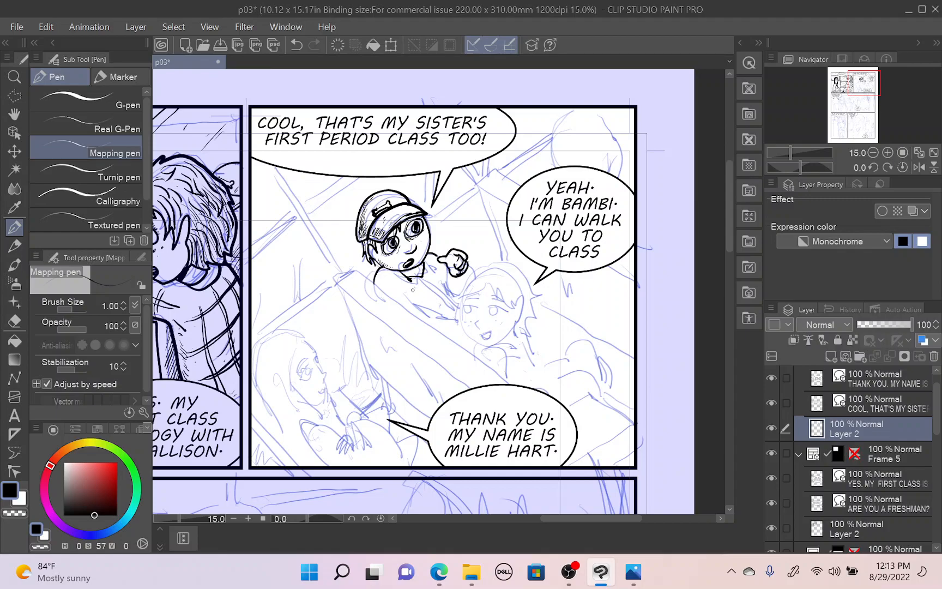
drag(419, 295, 431, 312)
mouse_move(429, 274)
mouse_down()
mouse_move(421, 258)
mouse_move(424, 284)
mouse_move(452, 301)
mouse_up()
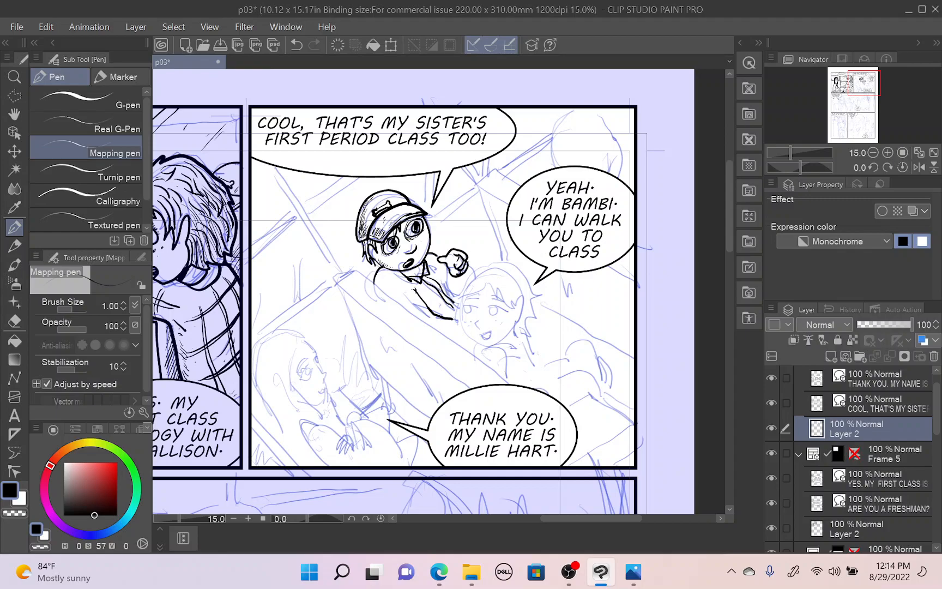
Ink the sister's head outline and short, jagged hair, filling it with fine strands.
mouse_move(488, 283)
mouse_down()
mouse_move(461, 303)
mouse_move(462, 328)
mouse_move(483, 347)
mouse_move(525, 315)
mouse_move(518, 303)
mouse_move(513, 316)
mouse_move(496, 288)
mouse_move(493, 305)
mouse_up()
mouse_move(494, 304)
mouse_down()
mouse_move(489, 285)
mouse_move(472, 274)
mouse_move(451, 305)
mouse_move(464, 346)
mouse_move(479, 341)
mouse_up()
mouse_move(484, 269)
mouse_down()
mouse_move(506, 260)
mouse_move(535, 300)
mouse_move(524, 333)
mouse_move(513, 331)
mouse_up()
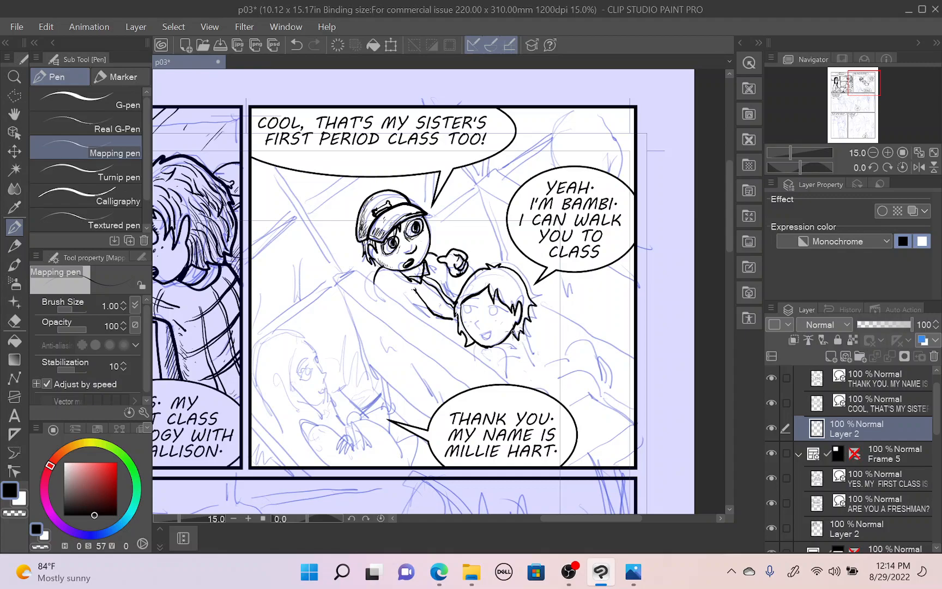
mouse_move(459, 315)
mouse_down()
mouse_move(452, 306)
mouse_move(490, 284)
mouse_move(482, 283)
mouse_move(496, 277)
mouse_move(478, 280)
mouse_move(490, 273)
mouse_up()
mouse_move(473, 286)
mouse_down()
mouse_move(499, 266)
mouse_move(493, 285)
mouse_move(516, 308)
mouse_up()
drag(514, 297, 523, 310)
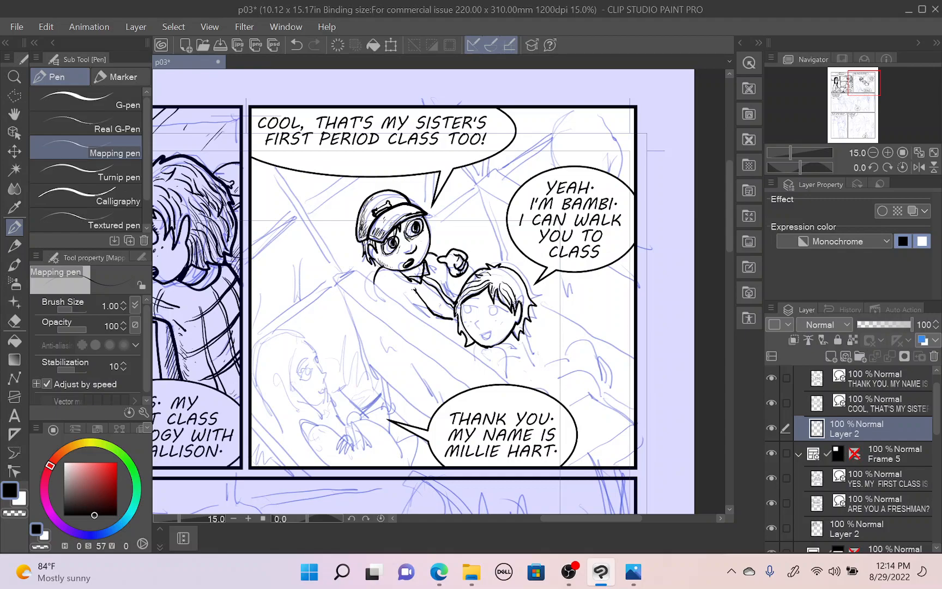
drag(497, 278, 517, 293)
drag(514, 285, 521, 301)
mouse_move(496, 269)
mouse_down()
mouse_move(521, 287)
mouse_move(526, 308)
mouse_move(532, 301)
mouse_move(535, 312)
mouse_move(519, 327)
mouse_up()
Ink the sister's eyes, brows, nose and open mouth, and add freckles on both cheeks.
mouse_move(492, 309)
mouse_down()
mouse_move(511, 315)
mouse_move(461, 305)
mouse_move(482, 303)
mouse_move(472, 320)
mouse_move(509, 312)
mouse_move(474, 311)
mouse_up()
mouse_move(483, 294)
mouse_down()
mouse_move(507, 300)
mouse_move(499, 302)
mouse_up()
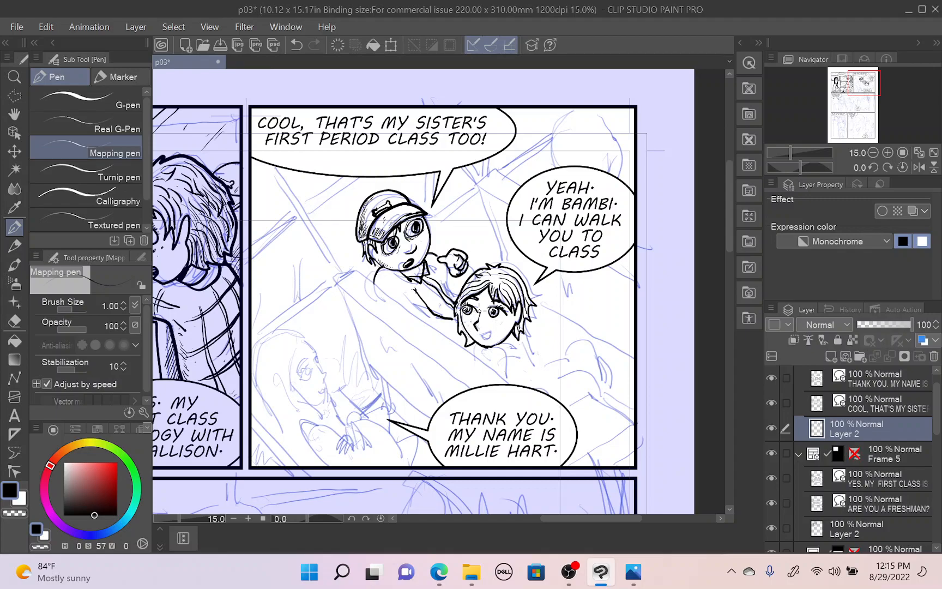
mouse_move(482, 337)
mouse_down()
mouse_move(490, 342)
mouse_move(494, 335)
mouse_move(479, 334)
mouse_move(488, 342)
mouse_move(505, 318)
mouse_move(498, 299)
mouse_move(469, 318)
mouse_move(499, 322)
mouse_move(469, 325)
mouse_up()
click(497, 328)
click(499, 326)
click(502, 328)
drag(467, 321, 469, 331)
click(466, 323)
drag(474, 357, 473, 348)
mouse_move(499, 297)
mouse_down()
mouse_move(497, 289)
mouse_move(510, 299)
mouse_move(512, 286)
mouse_move(523, 305)
mouse_move(525, 295)
mouse_move(521, 334)
mouse_up()
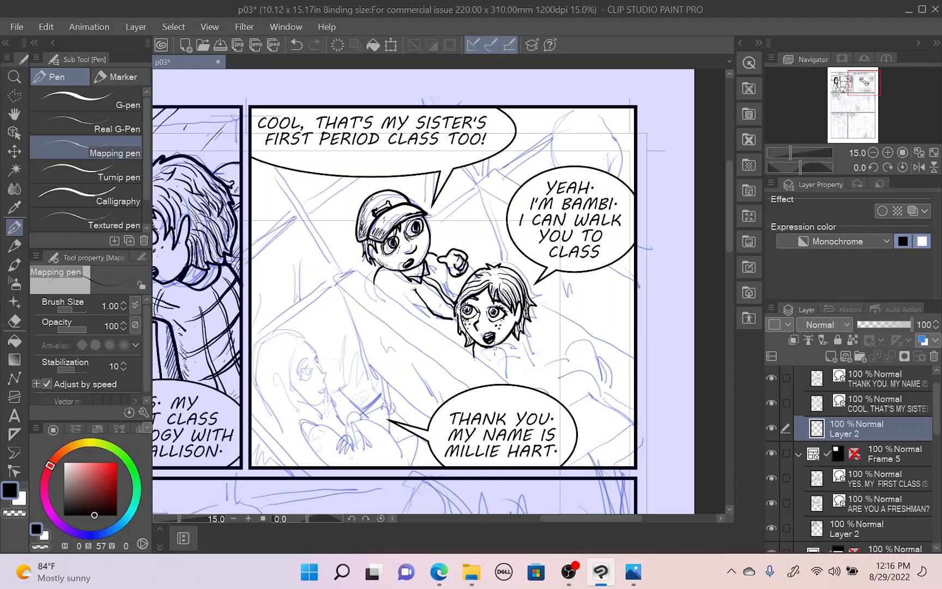
Ink the sister's neck and front, plus the slanted seat back with the support beneath it.
drag(502, 347, 513, 384)
drag(353, 269, 508, 383)
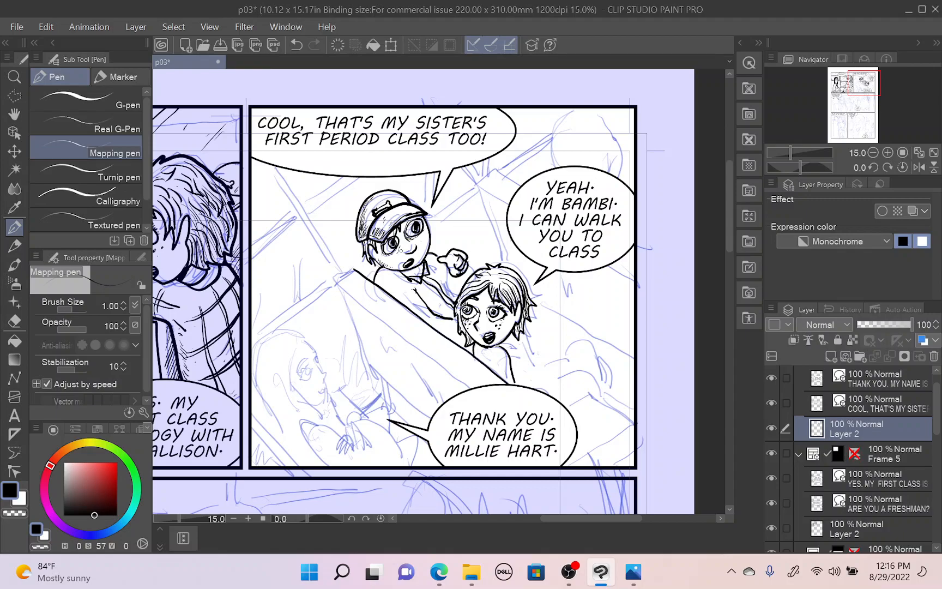
mouse_move(355, 270)
mouse_down()
mouse_move(335, 287)
mouse_move(371, 375)
mouse_move(440, 425)
mouse_up()
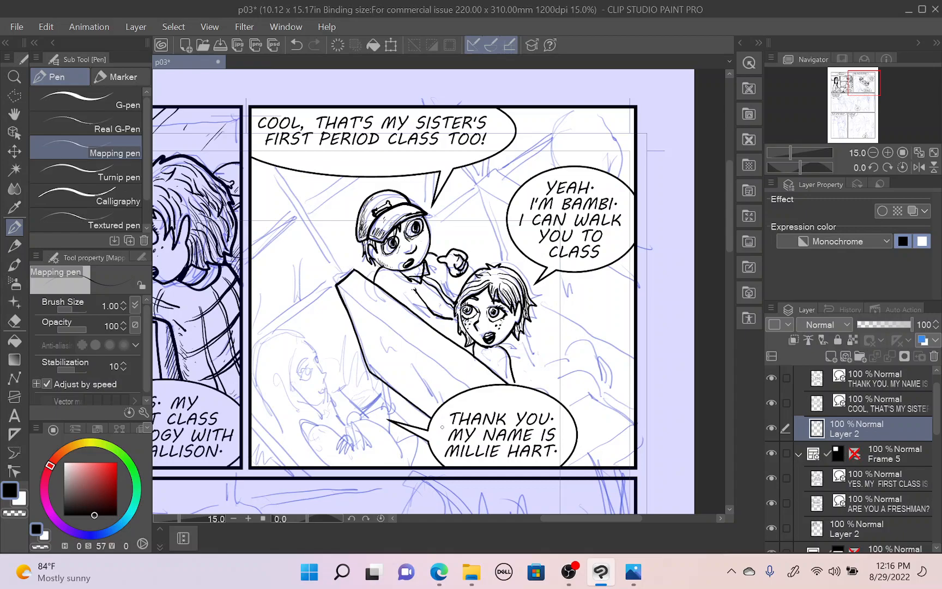
mouse_move(379, 383)
mouse_down()
mouse_move(387, 412)
mouse_move(385, 387)
mouse_up()
drag(387, 410, 391, 420)
Ink the sister's shoulder and knee and the angular seat edges beside the lower speech balloon.
drag(518, 324, 534, 373)
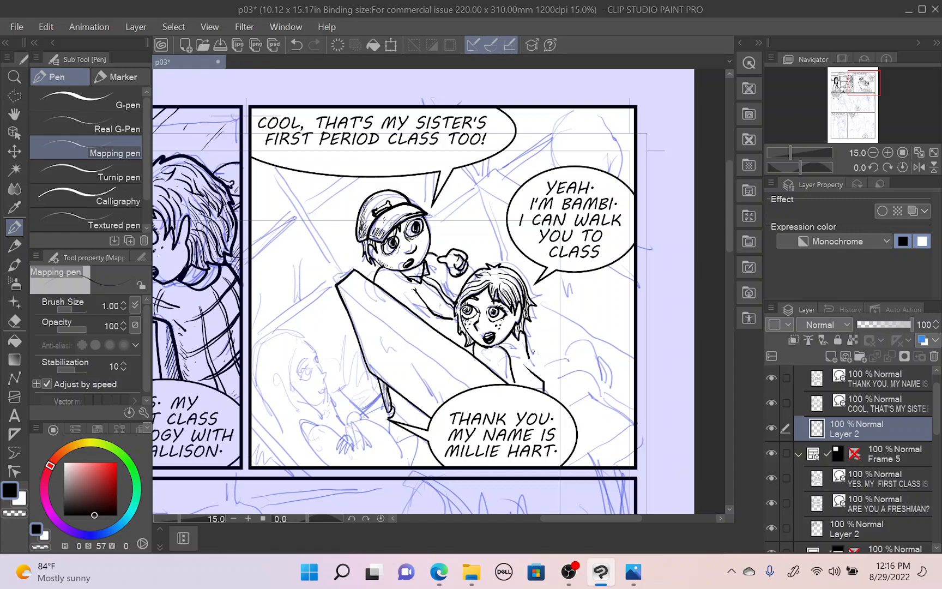
mouse_move(525, 367)
mouse_down()
mouse_move(518, 338)
mouse_move(498, 339)
mouse_up()
mouse_move(546, 376)
mouse_down()
mouse_move(586, 369)
mouse_move(598, 392)
mouse_move(563, 406)
mouse_move(590, 395)
mouse_move(629, 424)
mouse_up()
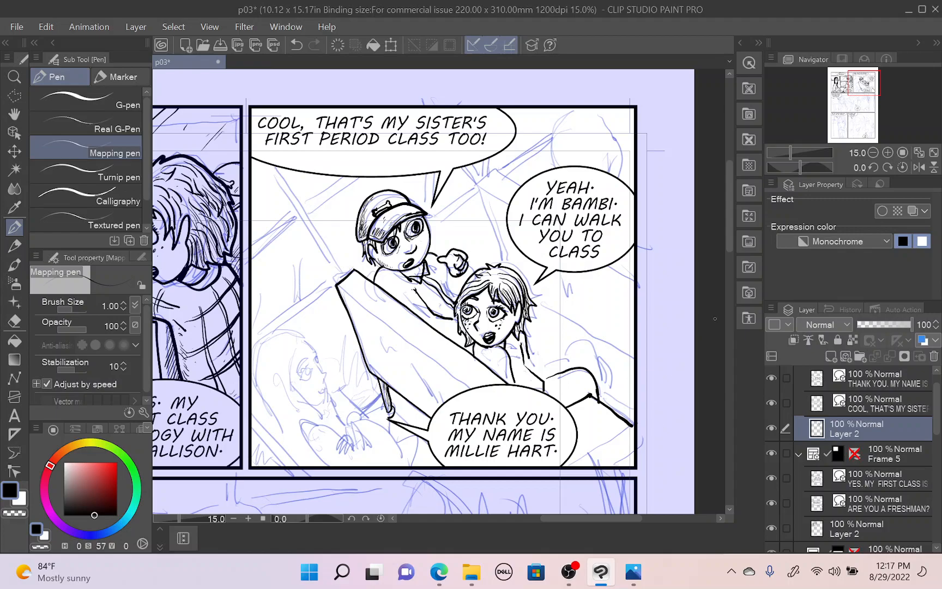
drag(571, 467, 633, 424)
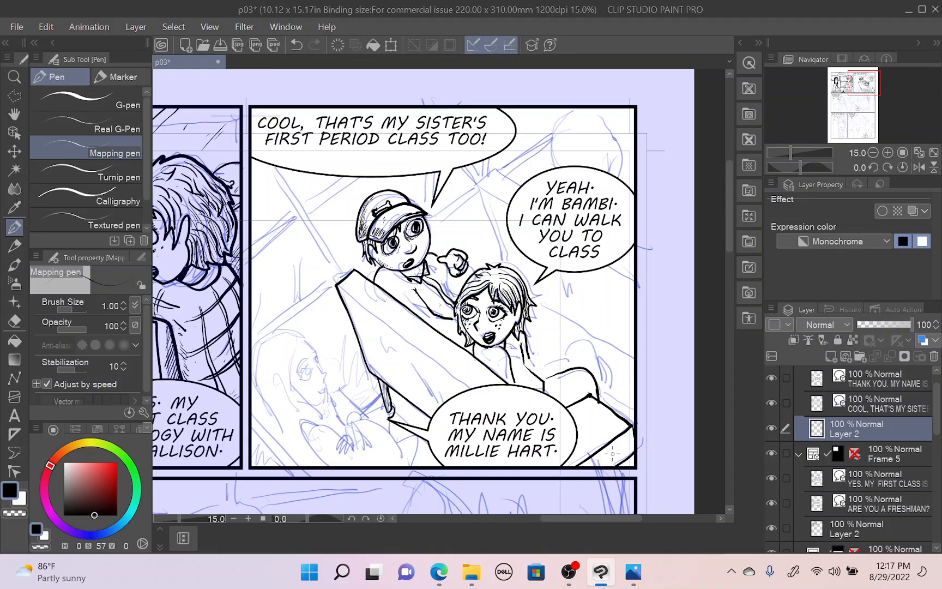
Undo the faulty sleeve stroke and ink the sister's forearm and hand resting on her knee, with hatching below.
drag(530, 364, 536, 372)
click(297, 45)
mouse_move(530, 358)
mouse_down()
mouse_move(562, 355)
mouse_move(543, 372)
mouse_move(573, 352)
mouse_move(565, 350)
mouse_move(577, 369)
mouse_move(558, 371)
mouse_move(579, 357)
mouse_up()
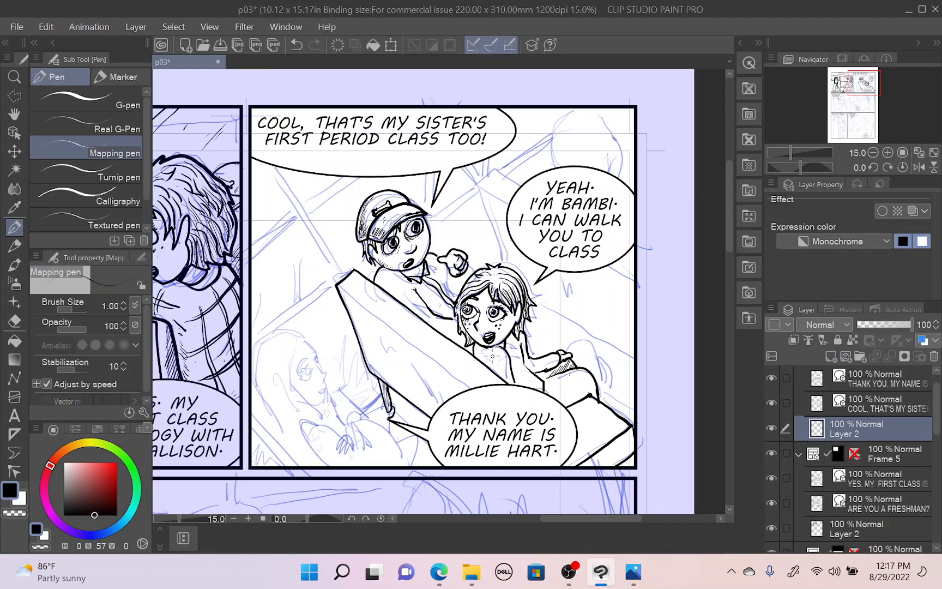
Ink the sister's shirt opening and cover her shirt and sleeve with a plaid pattern.
drag(495, 347, 505, 382)
mouse_move(483, 352)
mouse_down()
mouse_move(491, 369)
mouse_move(507, 352)
mouse_move(512, 372)
mouse_up()
drag(508, 335, 510, 354)
mouse_move(520, 345)
mouse_down()
mouse_move(514, 379)
mouse_move(538, 373)
mouse_up()
mouse_move(533, 390)
mouse_down()
mouse_move(538, 374)
mouse_move(528, 366)
mouse_up()
mouse_move(522, 387)
mouse_down()
mouse_move(534, 370)
mouse_move(551, 370)
mouse_move(549, 360)
mouse_up()
mouse_move(540, 363)
mouse_down()
mouse_move(558, 356)
mouse_move(538, 363)
mouse_move(558, 358)
mouse_move(518, 333)
mouse_move(518, 350)
mouse_up()
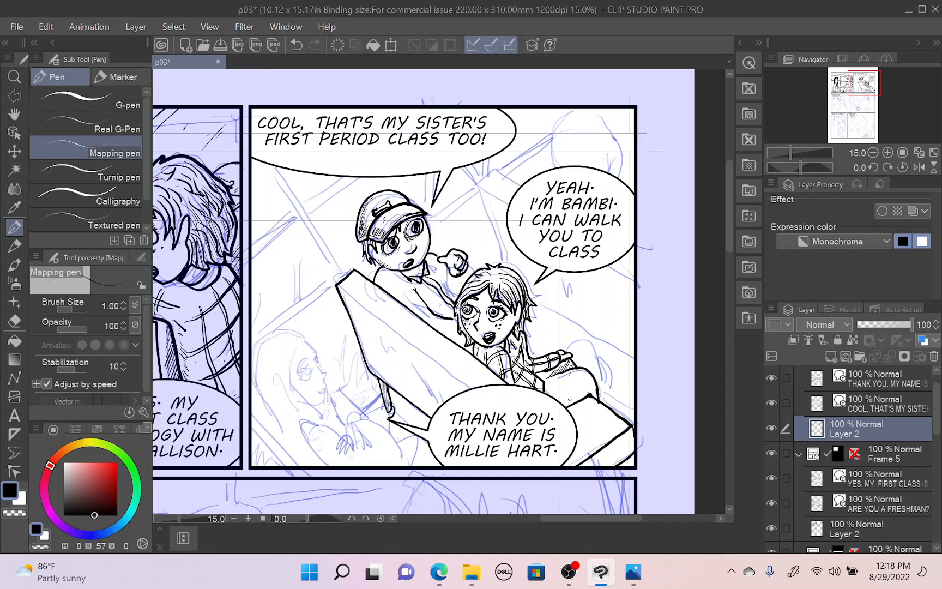
Add fine hatching to the sister's thigh and knee beneath her resting hand.
drag(564, 403, 573, 394)
drag(568, 403, 602, 385)
drag(541, 376, 547, 376)
Cover the shirt and raised sleeve of the character in the cap with a plaid pattern.
mouse_move(384, 272)
mouse_down()
mouse_move(387, 294)
mouse_move(401, 288)
mouse_move(420, 313)
mouse_move(412, 289)
mouse_move(398, 275)
mouse_move(385, 278)
mouse_move(398, 274)
mouse_up()
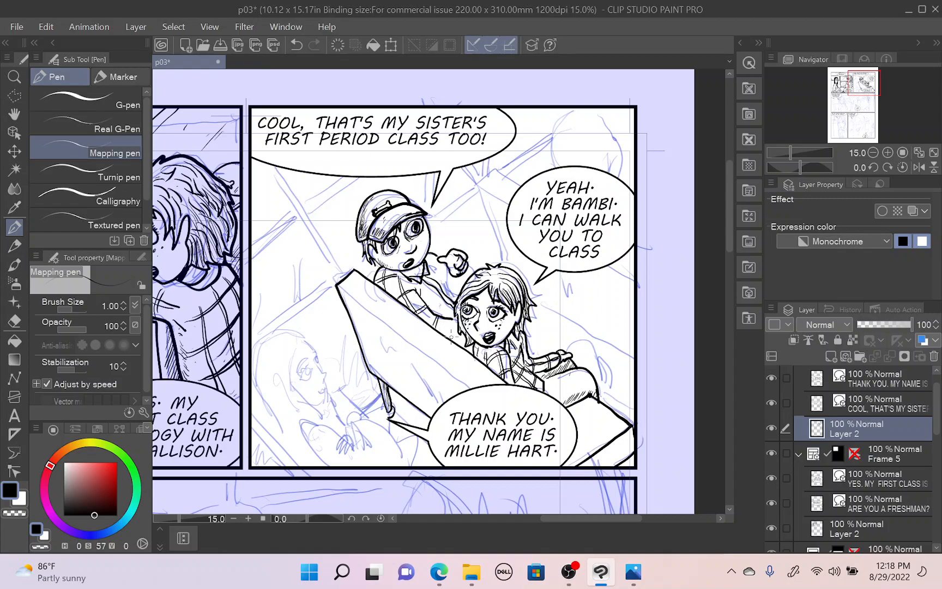
mouse_move(456, 320)
mouse_down()
mouse_move(452, 339)
mouse_move(456, 322)
mouse_up()
drag(468, 264, 474, 272)
mouse_move(435, 287)
mouse_down()
mouse_move(423, 308)
mouse_move(437, 317)
mouse_up()
drag(436, 266, 446, 282)
drag(434, 262, 443, 266)
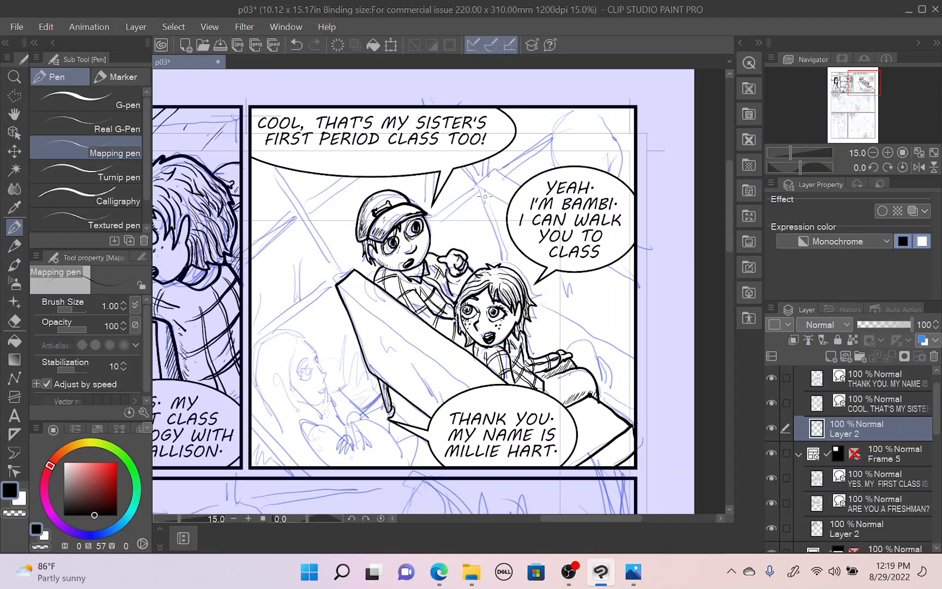
Ink the outline of the rear seat back around the "Yeah. I'm Bambi" balloon, undoing and redrawing its first slanted edge.
drag(476, 184, 502, 261)
click(296, 45)
drag(477, 183, 507, 260)
mouse_move(478, 185)
mouse_down()
mouse_move(499, 169)
mouse_move(523, 179)
mouse_up()
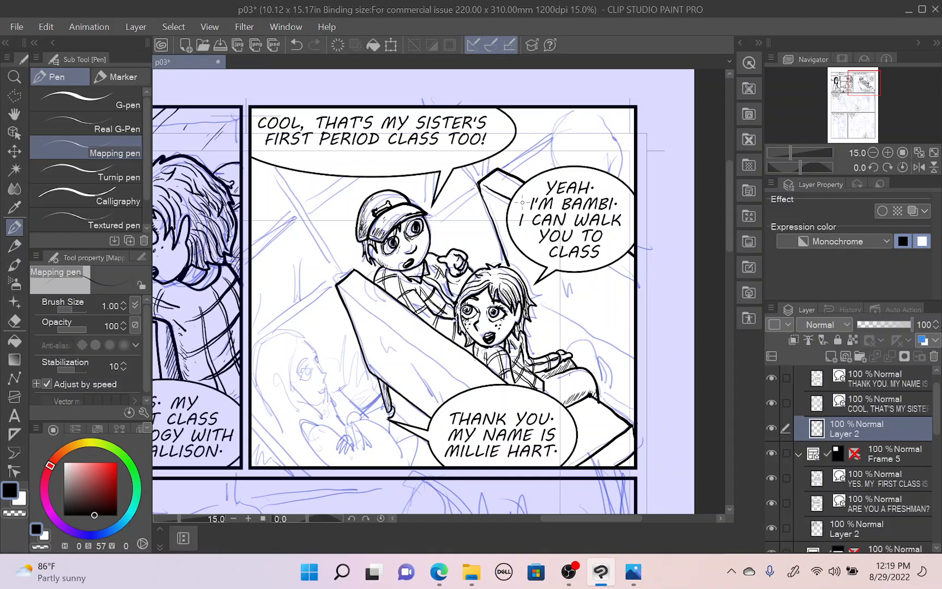
drag(608, 263, 636, 285)
drag(532, 296, 635, 368)
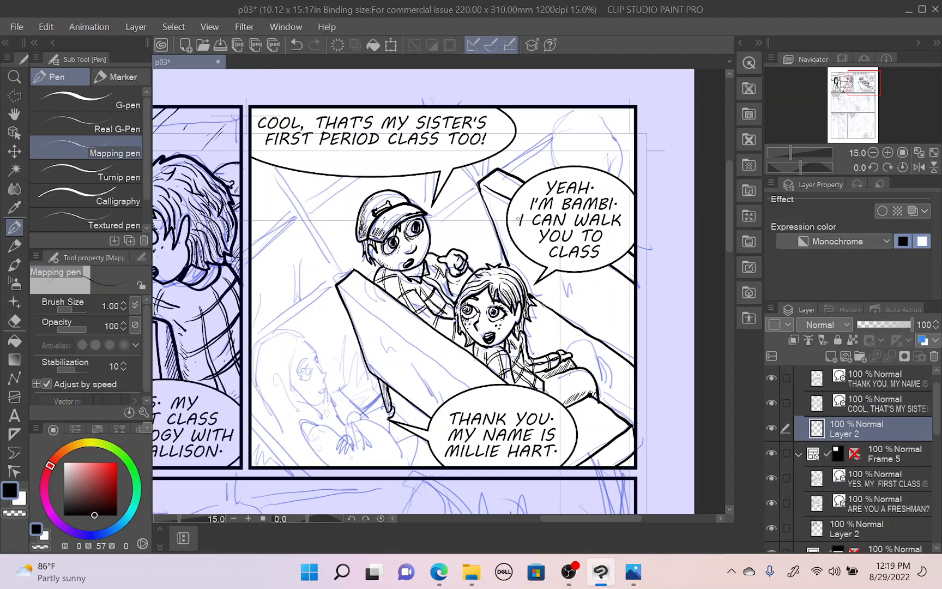
Hatch the narrow side of the rear seat back and the stretch along its lower edge.
drag(488, 193, 500, 209)
drag(505, 238, 510, 257)
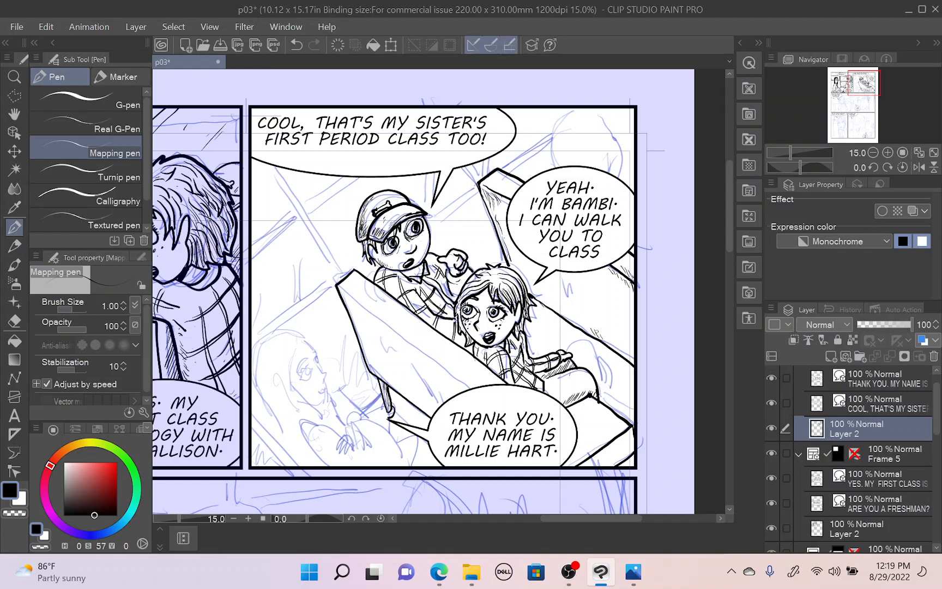
drag(599, 325, 605, 335)
drag(604, 334, 617, 351)
drag(614, 344, 625, 359)
drag(621, 352, 629, 361)
Add hatching to the rear seat back below the balloon and ink inner edge lines on both seat backs.
drag(553, 301, 573, 321)
mouse_move(572, 285)
mouse_down()
mouse_move(578, 296)
mouse_move(608, 298)
mouse_up()
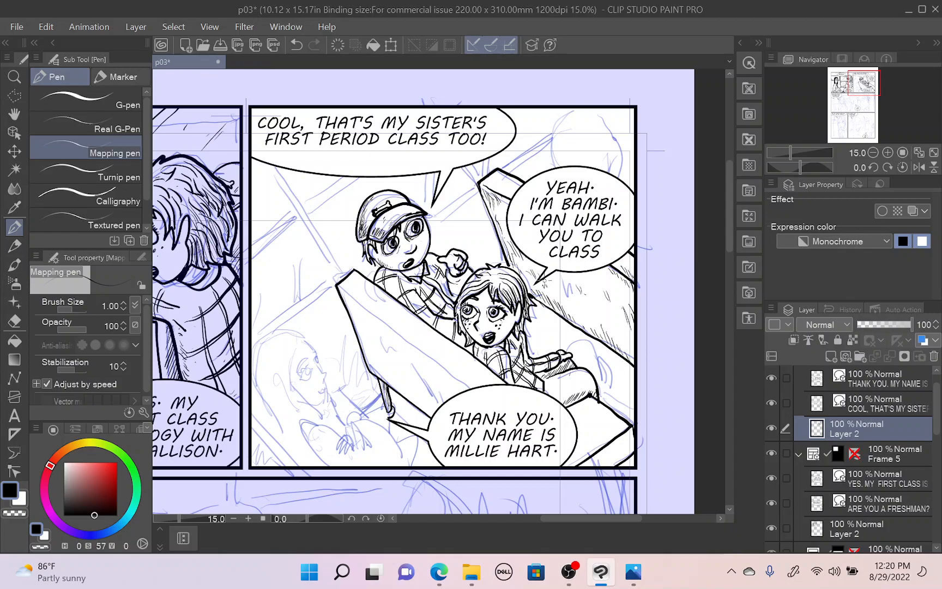
drag(577, 298, 581, 307)
drag(585, 303, 588, 311)
drag(490, 182, 522, 180)
drag(343, 289, 472, 388)
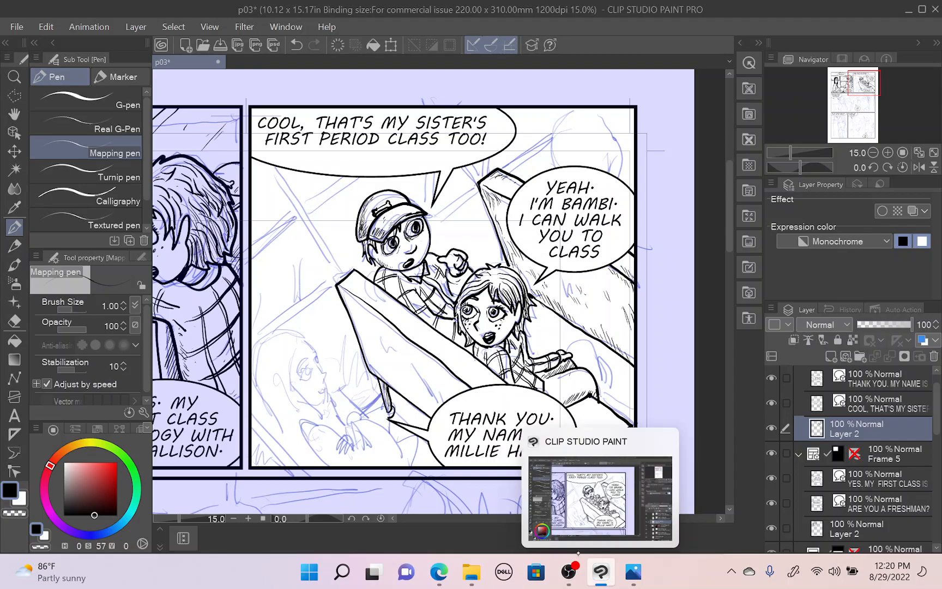
Check the running recording in OBS and the reference photo, and return to Clip Studio Paint.
click(633, 571)
click(571, 570)
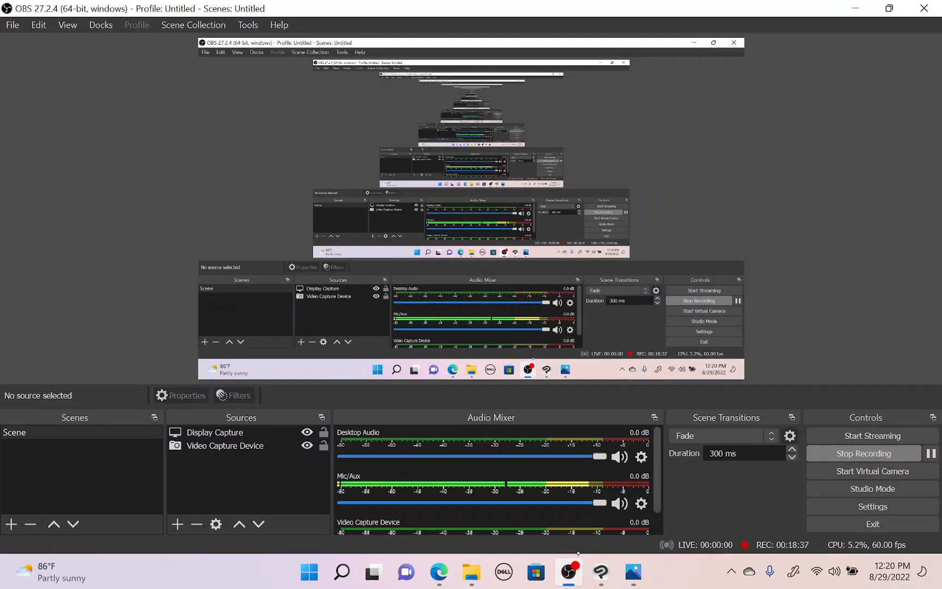
mouse_move(600, 569)
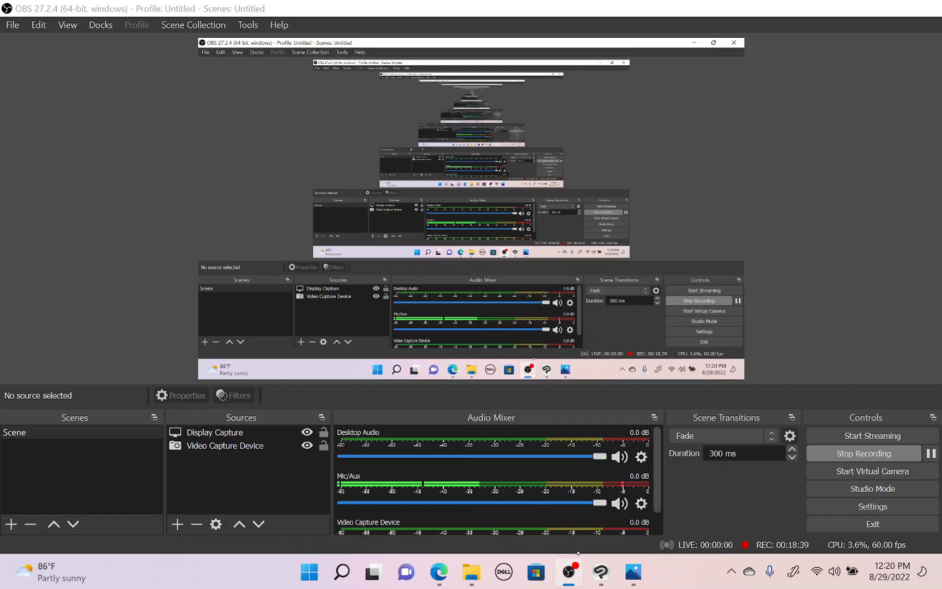
key(alt+Tab)
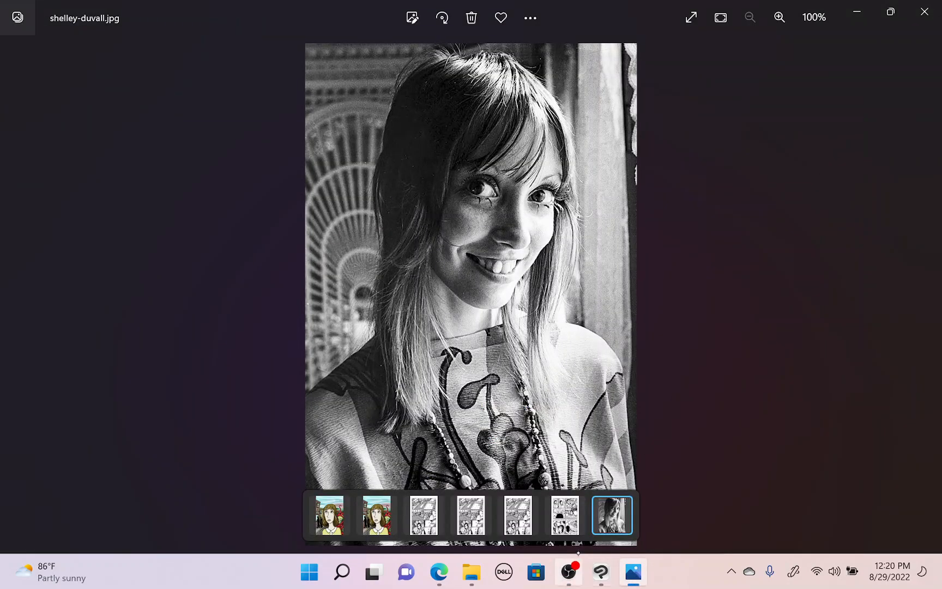
click(601, 572)
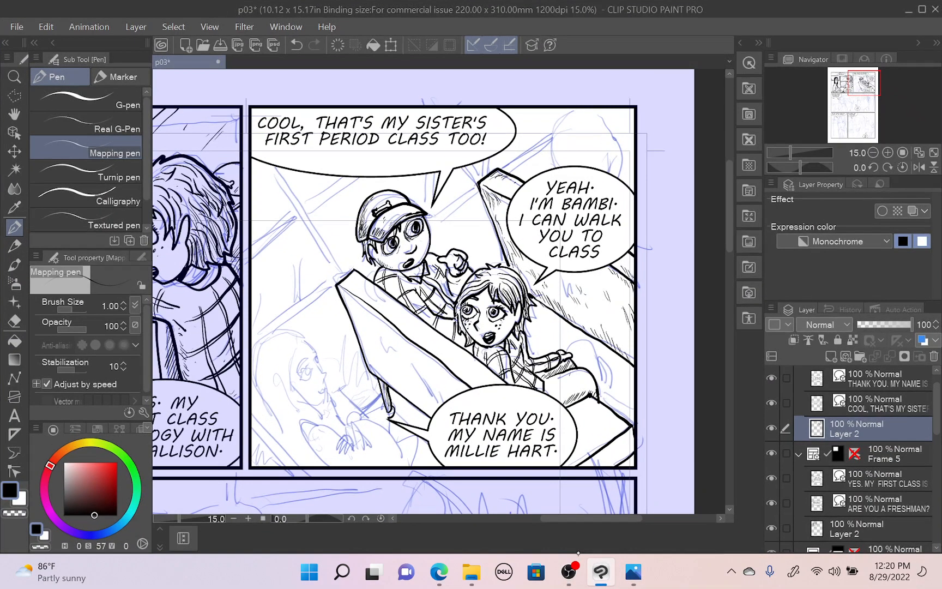
Hatch the rear seat's narrow side and the lower edge of the front seat back down to the balloon.
mouse_move(483, 205)
mouse_down()
mouse_move(503, 228)
mouse_move(511, 217)
mouse_move(505, 229)
mouse_up()
mouse_move(364, 344)
mouse_down()
mouse_move(372, 369)
mouse_move(403, 393)
mouse_up()
drag(403, 382, 414, 405)
drag(413, 394, 425, 413)
drag(421, 402, 434, 421)
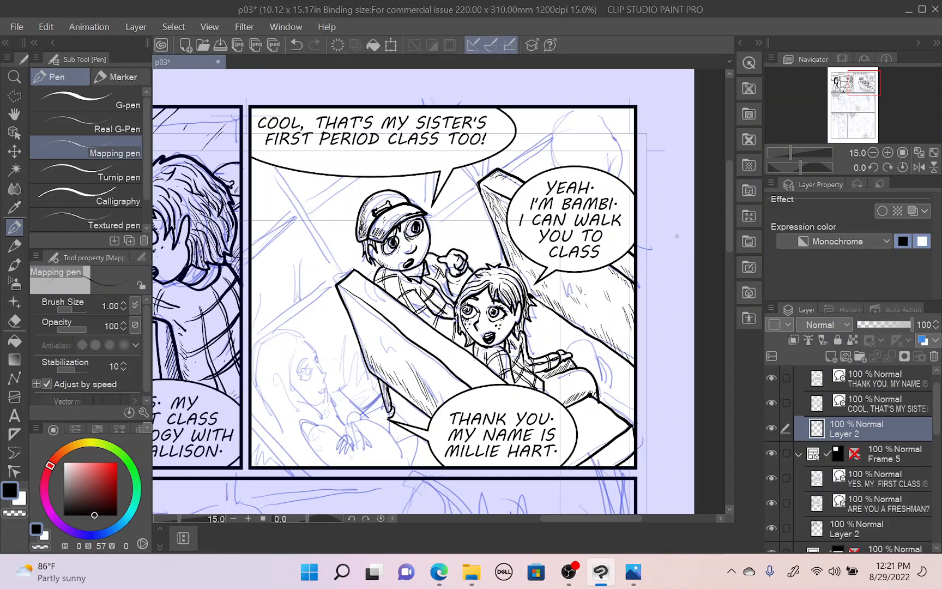
Hatch diagonally along the upper inner edge of the front seat back, from its corner down toward the "Thank you" balloon.
mouse_move(340, 287)
mouse_down()
mouse_move(349, 306)
mouse_move(379, 321)
mouse_up()
drag(377, 314, 389, 331)
drag(385, 321, 393, 336)
drag(391, 320, 403, 344)
drag(399, 332, 416, 353)
mouse_move(414, 342)
mouse_down()
mouse_move(425, 366)
mouse_move(435, 366)
mouse_up()
drag(433, 356, 449, 375)
drag(445, 366, 451, 381)
Ink the sister's far knee and leg curving behind the near one, with fold lines and hatching.
drag(582, 425, 588, 423)
mouse_move(566, 353)
mouse_down()
mouse_move(613, 377)
mouse_move(616, 410)
mouse_up()
drag(603, 371, 608, 404)
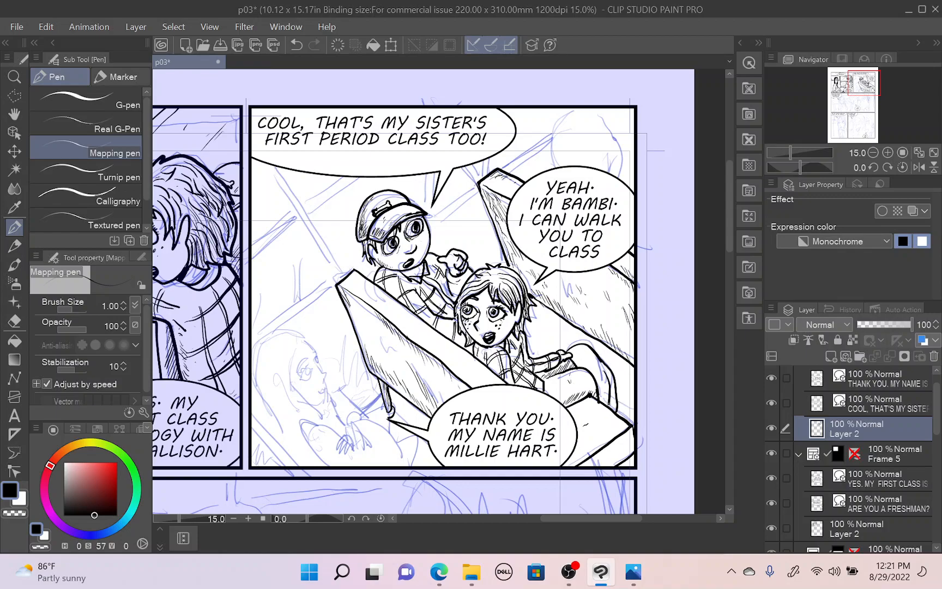
drag(578, 350, 589, 361)
mouse_move(591, 371)
mouse_down()
mouse_move(605, 399)
mouse_move(603, 365)
mouse_up()
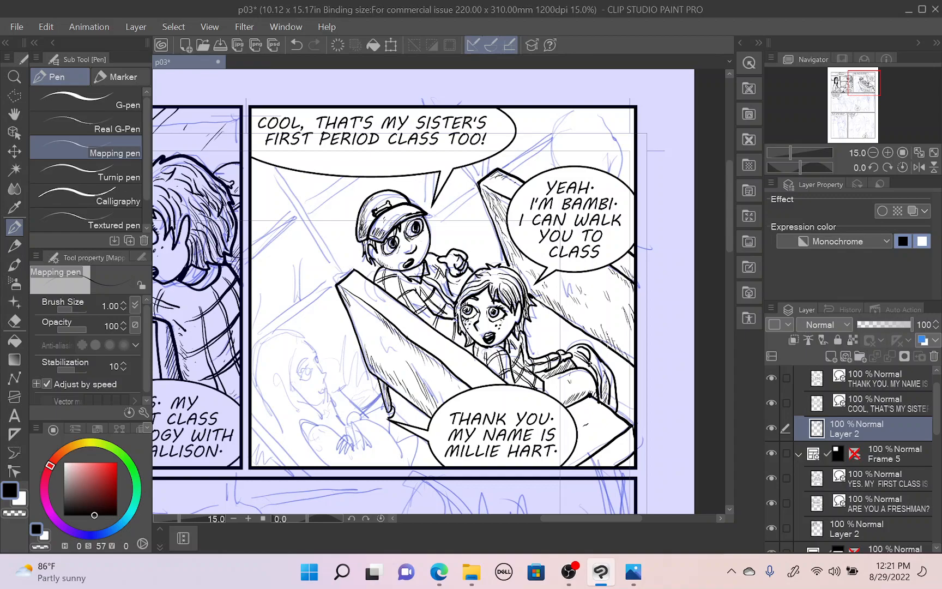
Ink the long-haired girl's head outline, parted hair and facial features in the panel's lower corner, undoing a faulty face stroke.
mouse_move(256, 343)
mouse_down()
mouse_move(276, 333)
mouse_move(301, 337)
mouse_move(292, 390)
mouse_move(305, 404)
mouse_up()
mouse_move(293, 341)
mouse_down()
mouse_move(294, 370)
mouse_move(308, 344)
mouse_up()
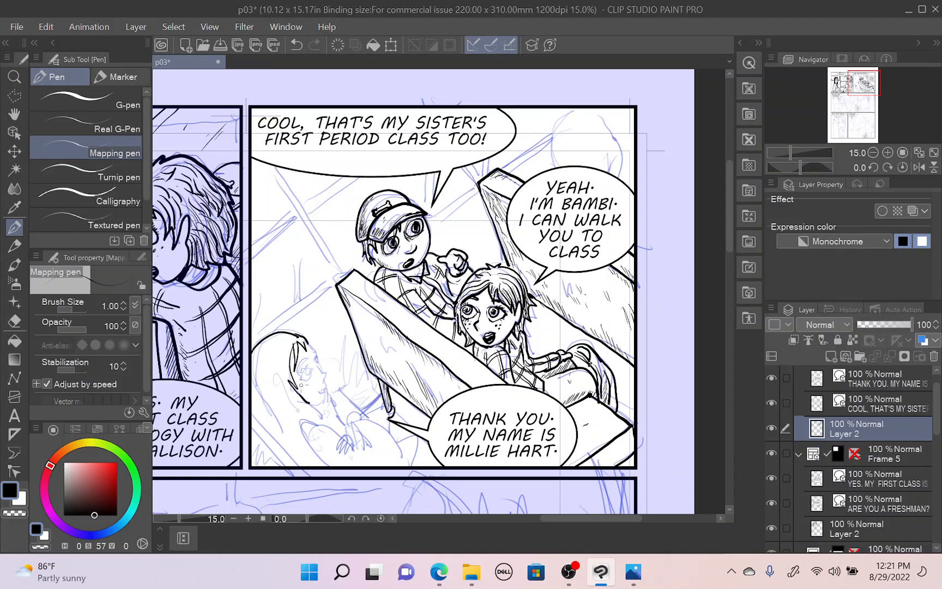
mouse_move(309, 405)
mouse_down()
mouse_move(324, 426)
mouse_move(308, 401)
mouse_move(322, 403)
mouse_move(326, 390)
mouse_move(308, 358)
mouse_move(303, 371)
mouse_move(314, 362)
mouse_move(322, 377)
mouse_move(300, 366)
mouse_move(315, 354)
mouse_up()
mouse_move(320, 390)
mouse_down()
mouse_move(324, 398)
mouse_move(303, 388)
mouse_move(311, 390)
mouse_up()
key(ctrl+z)
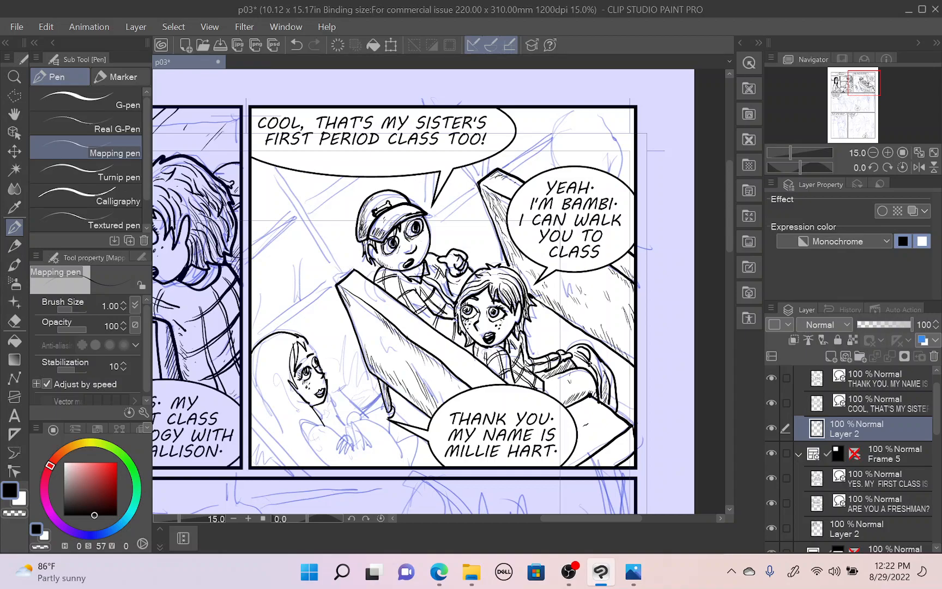
Ink the long-haired girl's forehead strand, her hair falling past her shoulder, and the seat edge behind her.
drag(304, 342, 314, 354)
mouse_move(250, 379)
mouse_down()
mouse_move(300, 455)
mouse_move(299, 444)
mouse_move(320, 463)
mouse_up()
drag(252, 403, 313, 467)
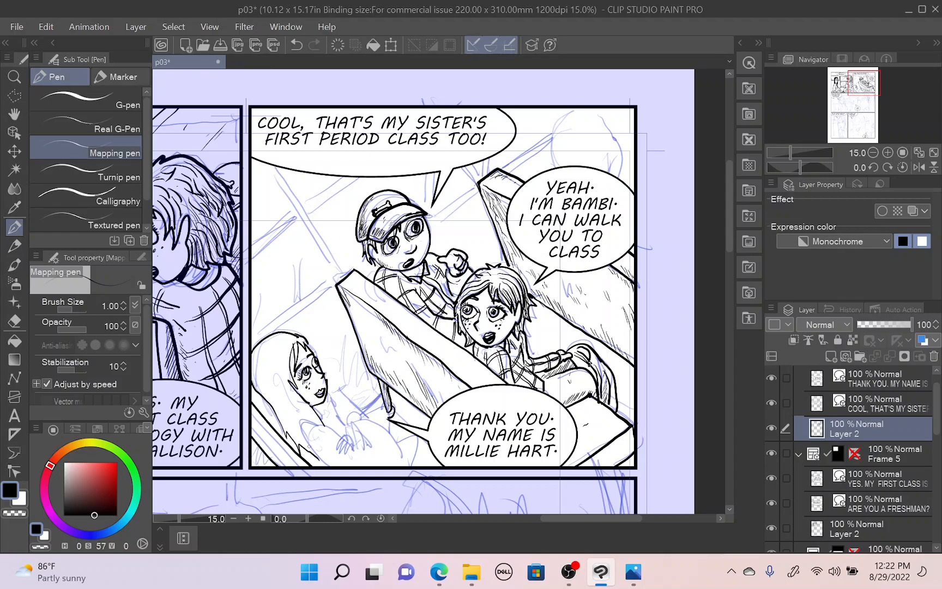
Ink the long-haired girl's shoulder, arm, hands and knees, with hatching on her leg.
mouse_move(303, 421)
mouse_down()
mouse_move(333, 435)
mouse_move(309, 451)
mouse_move(326, 468)
mouse_move(307, 447)
mouse_move(340, 441)
mouse_move(334, 450)
mouse_move(345, 464)
mouse_move(361, 455)
mouse_move(360, 444)
mouse_up()
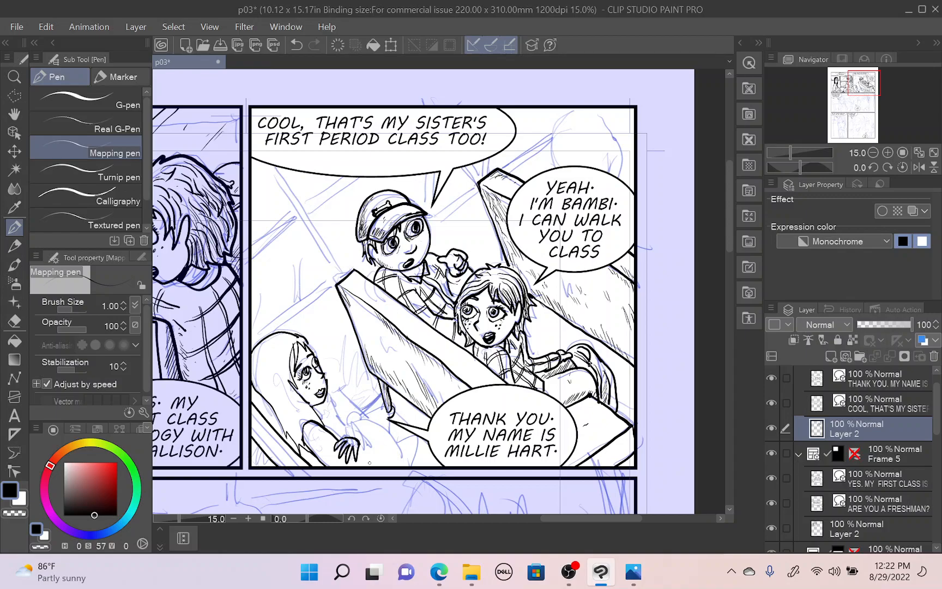
mouse_move(366, 469)
mouse_down()
mouse_move(364, 438)
mouse_move(354, 441)
mouse_move(349, 425)
mouse_move(360, 427)
mouse_move(349, 417)
mouse_move(364, 412)
mouse_move(359, 422)
mouse_move(399, 443)
mouse_move(404, 469)
mouse_move(382, 417)
mouse_move(374, 419)
mouse_move(391, 432)
mouse_move(376, 421)
mouse_up()
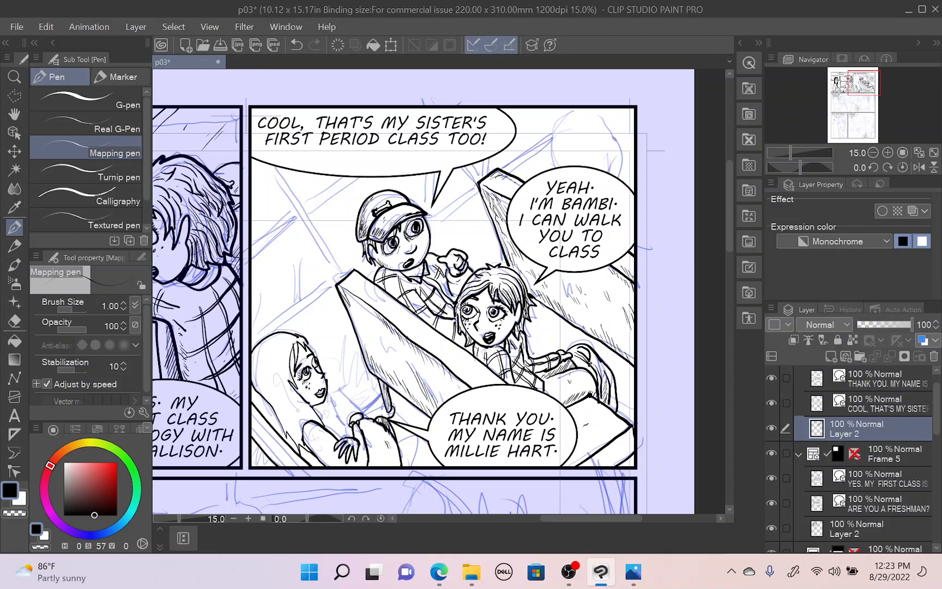
mouse_move(391, 456)
mouse_down()
mouse_move(393, 466)
mouse_move(391, 441)
mouse_move(376, 428)
mouse_up()
Hatch the outer edge of the front seat back and touch up the support beside the girl's knees.
drag(365, 341, 371, 352)
drag(363, 335, 370, 348)
drag(361, 328, 366, 337)
drag(356, 318, 359, 325)
drag(436, 380, 440, 390)
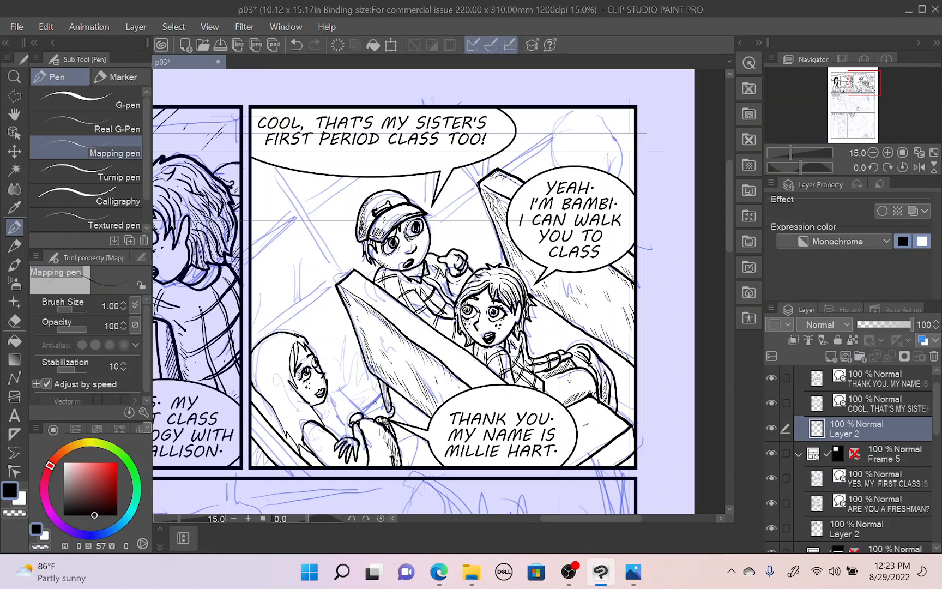
drag(383, 418, 393, 408)
Add hatching near the front seat back's upper corner and reinforce the lines along its inner edge.
mouse_move(362, 320)
mouse_down()
mouse_move(357, 329)
mouse_move(358, 319)
mouse_up()
drag(351, 308, 355, 315)
drag(350, 303, 357, 310)
drag(353, 301, 361, 312)
drag(359, 306, 364, 315)
drag(371, 301, 481, 397)
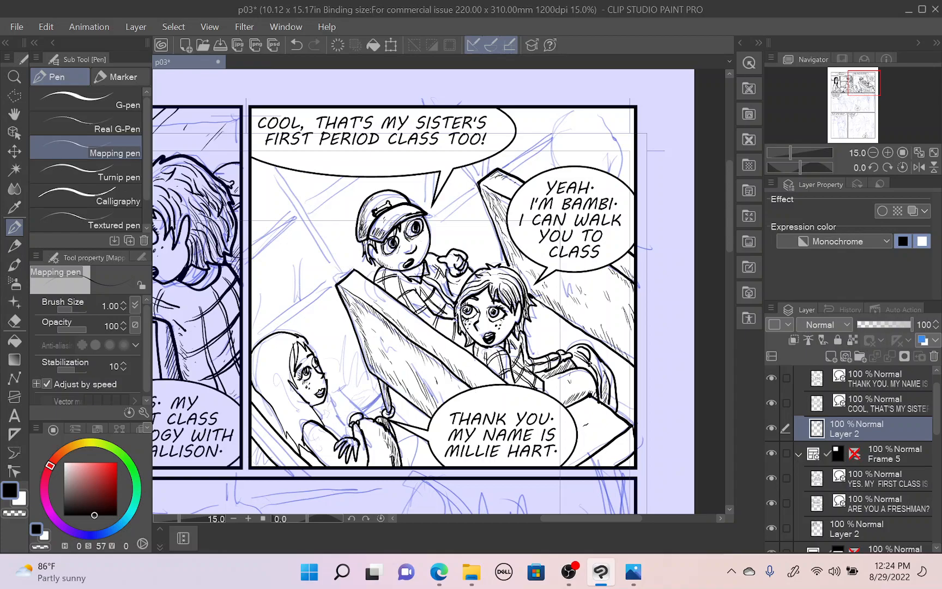
drag(343, 279, 376, 301)
Auto-select the long-haired girl's hair, fill it with solid black and clear the selection.
click(15, 170)
click(282, 376)
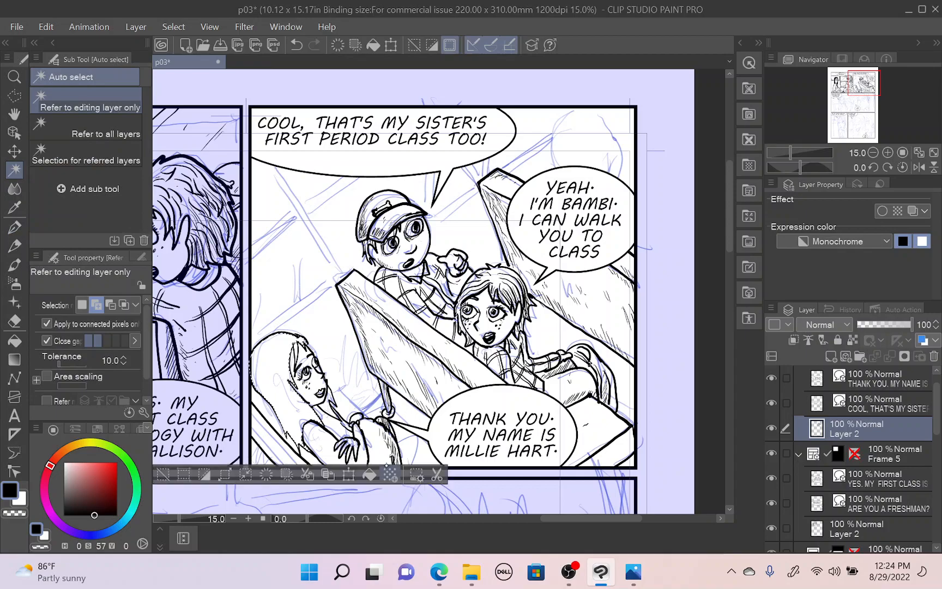
click(369, 474)
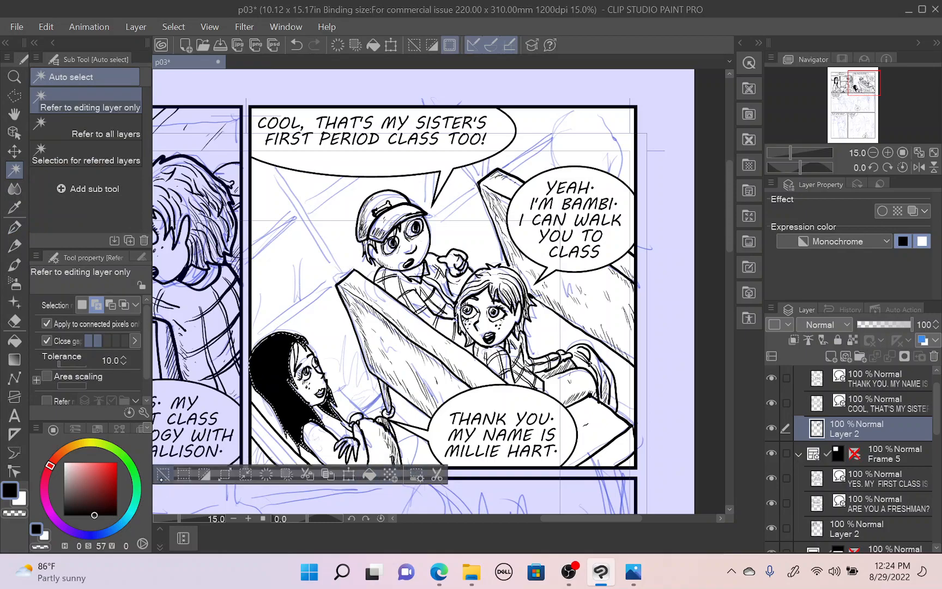
click(163, 473)
Draw white highlight strands through the girl's black hair with the Mapping pen.
click(14, 264)
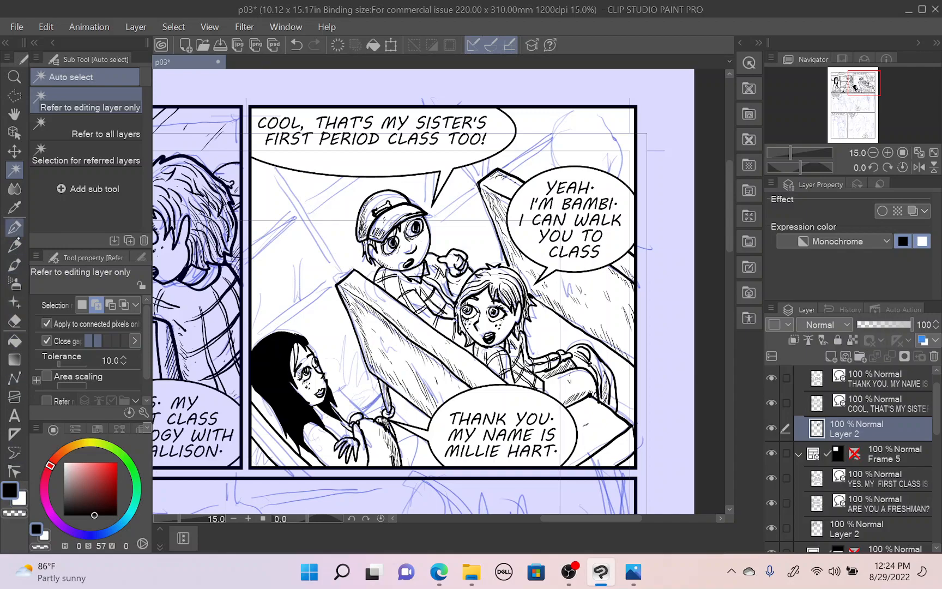
click(14, 228)
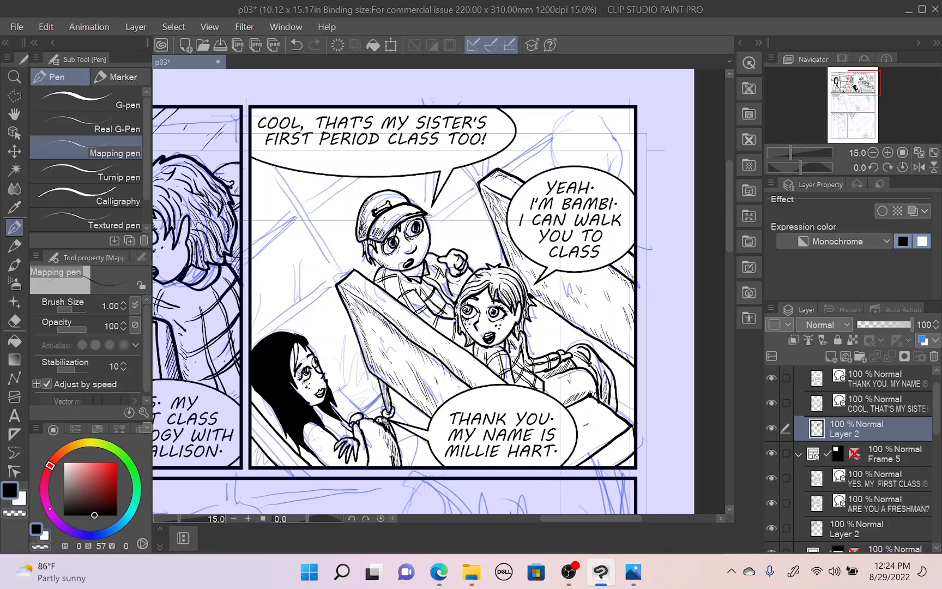
key(x)
mouse_move(268, 393)
mouse_down()
mouse_move(296, 434)
mouse_move(304, 413)
mouse_move(276, 367)
mouse_up()
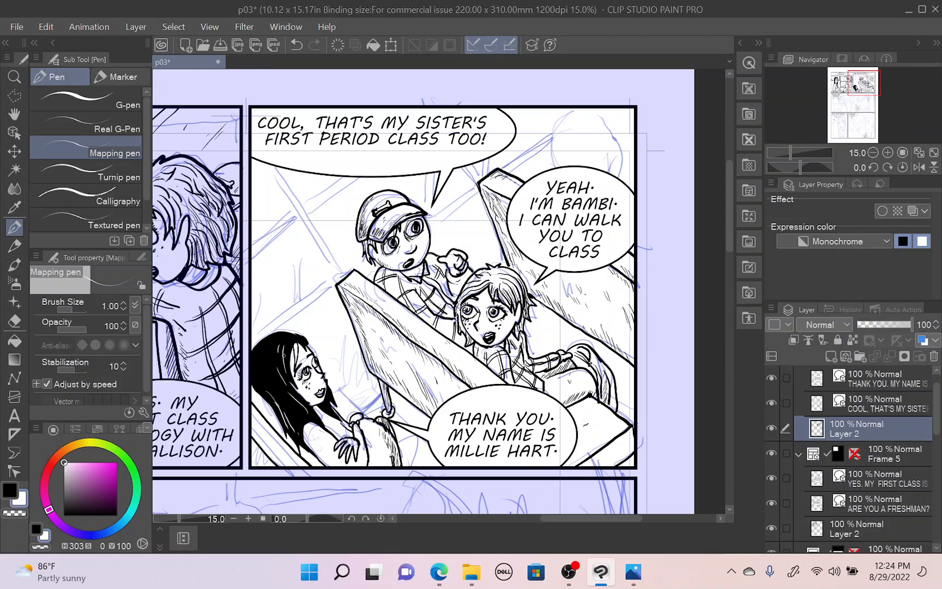
mouse_move(275, 354)
mouse_down()
mouse_move(296, 424)
mouse_move(263, 354)
mouse_move(266, 384)
mouse_move(260, 377)
mouse_move(254, 352)
mouse_up()
drag(329, 412, 323, 404)
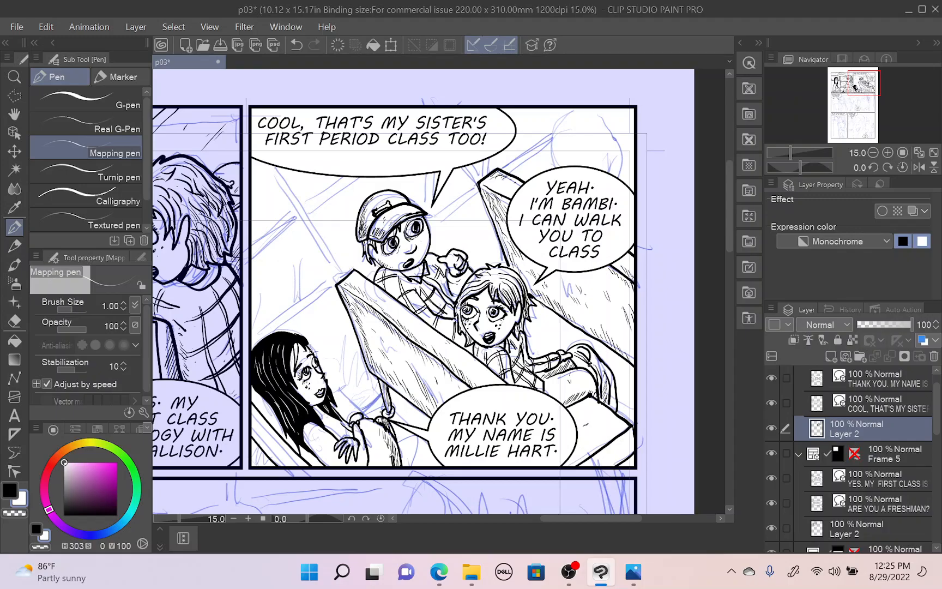
Check the recording status in OBS and return to Clip Studio Paint.
click(568, 571)
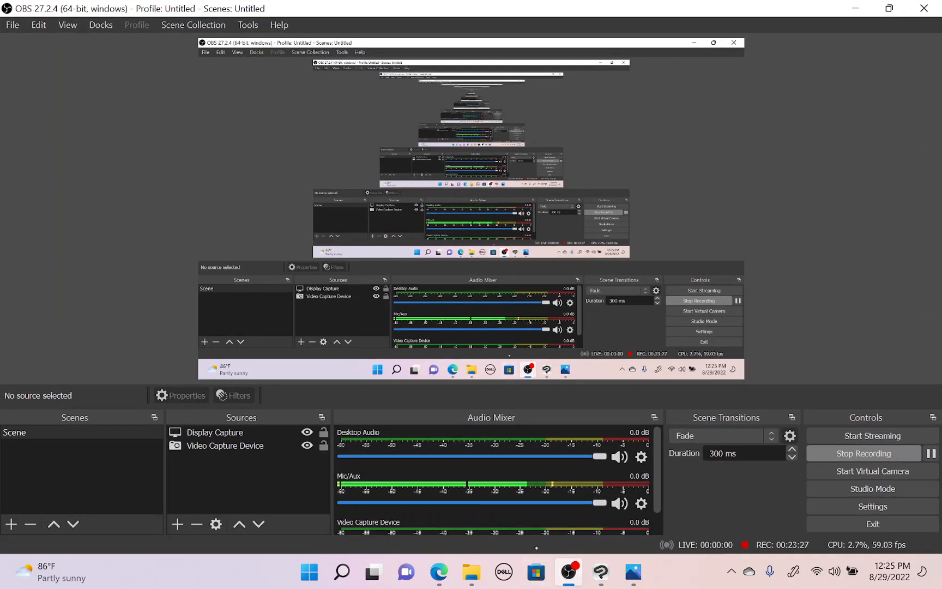
mouse_move(601, 571)
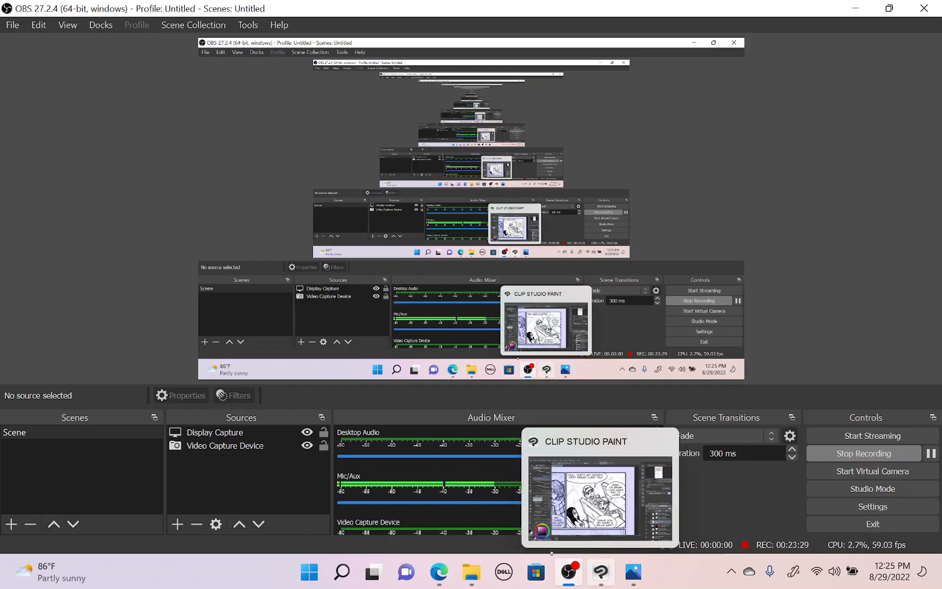
click(551, 550)
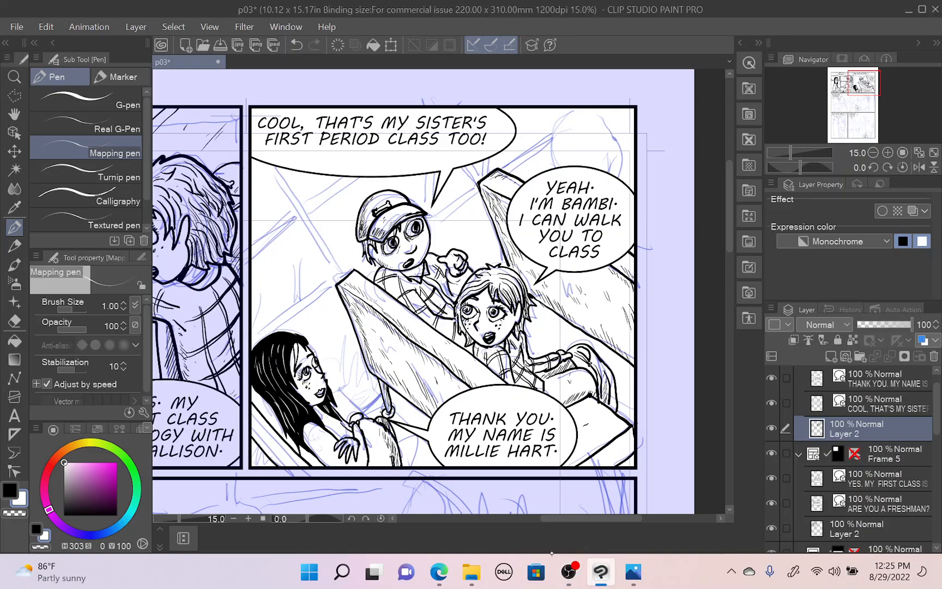
mouse_move(568, 571)
Switch the drawing color back to black and ink fine strands around the girl's forehead, plus a seat hatching mark.
click(9, 490)
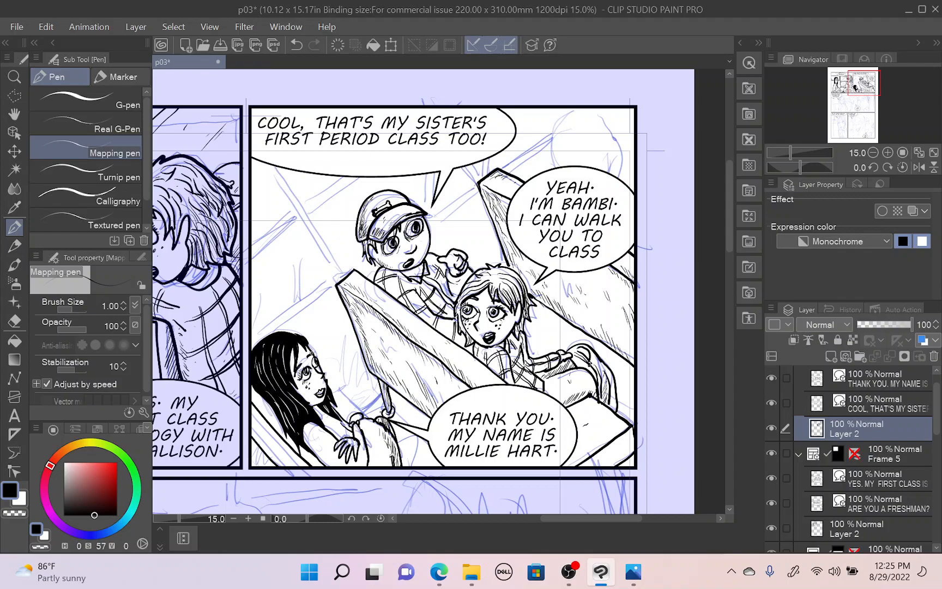
drag(309, 343, 315, 357)
drag(299, 346, 294, 363)
drag(375, 299, 379, 307)
Hatch the front face of the seat cushion beside the "Thank you" balloon and add short marks on its top.
drag(611, 453, 603, 458)
drag(612, 444, 609, 460)
drag(619, 438, 616, 448)
mouse_move(628, 434)
mouse_down()
mouse_move(589, 469)
mouse_move(610, 463)
mouse_up()
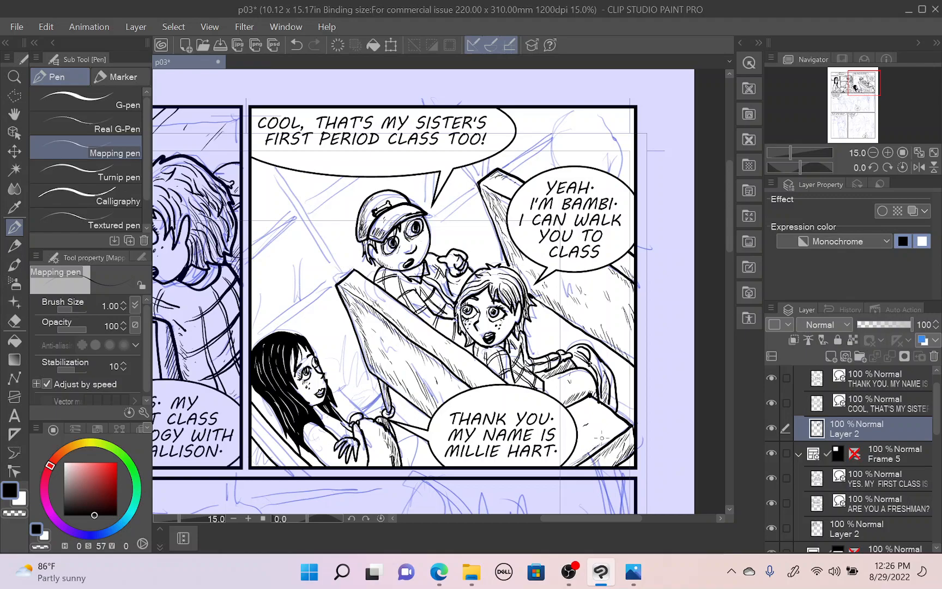
mouse_move(617, 428)
mouse_down()
mouse_move(604, 441)
mouse_move(624, 432)
mouse_up()
mouse_move(595, 428)
mouse_down()
mouse_move(583, 402)
mouse_move(605, 400)
mouse_move(591, 416)
mouse_up()
Ink the diagonal window sill above the black-haired girl and the slanted window post reaching the "Cool" balloon.
drag(259, 348, 352, 270)
drag(249, 344, 331, 274)
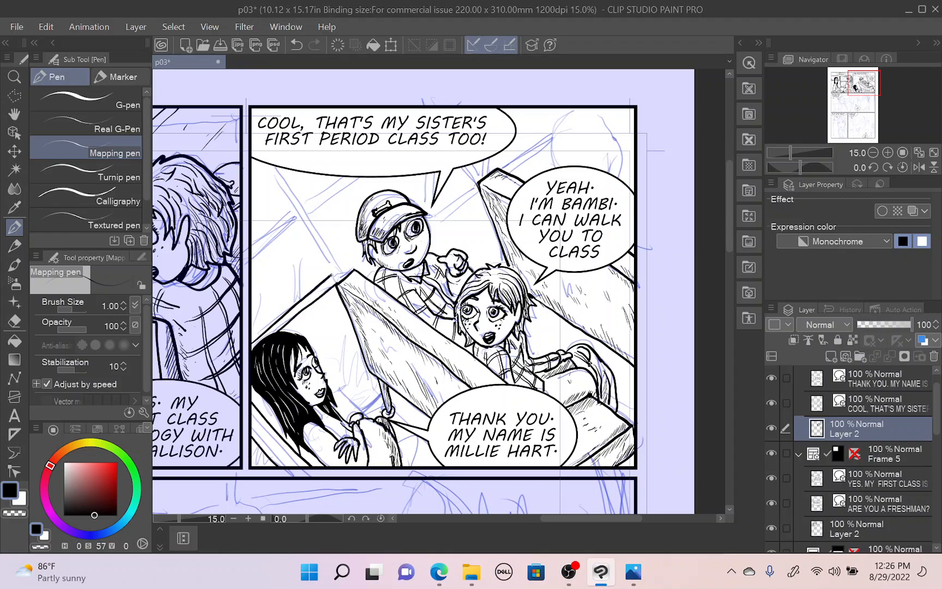
drag(255, 155, 330, 271)
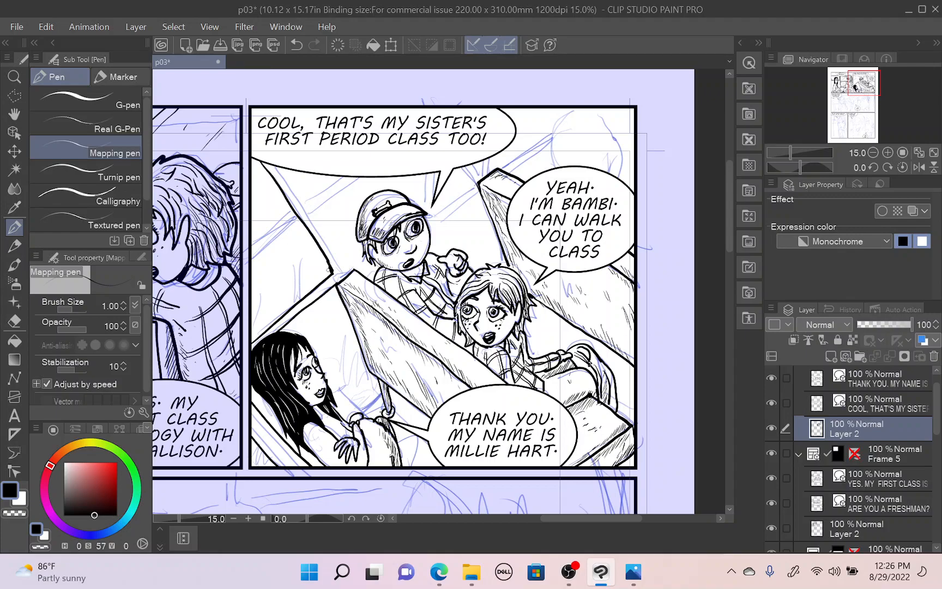
drag(275, 162, 341, 265)
click(296, 45)
Ink the window crossbar on both sides of the slanted post and hatch the frame pieces.
drag(301, 203, 355, 163)
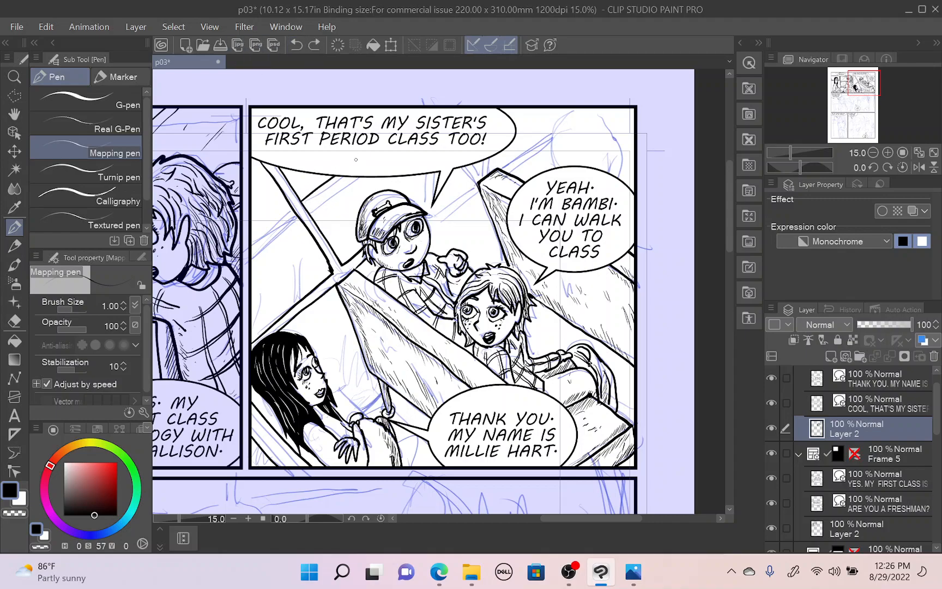
drag(308, 210, 353, 170)
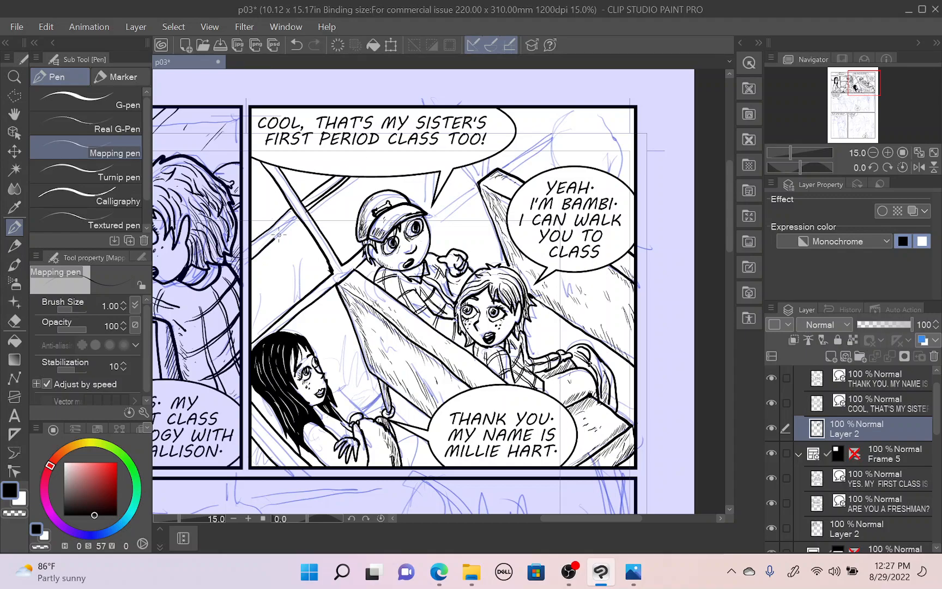
drag(248, 263, 292, 211)
drag(252, 257, 289, 222)
drag(272, 162, 341, 268)
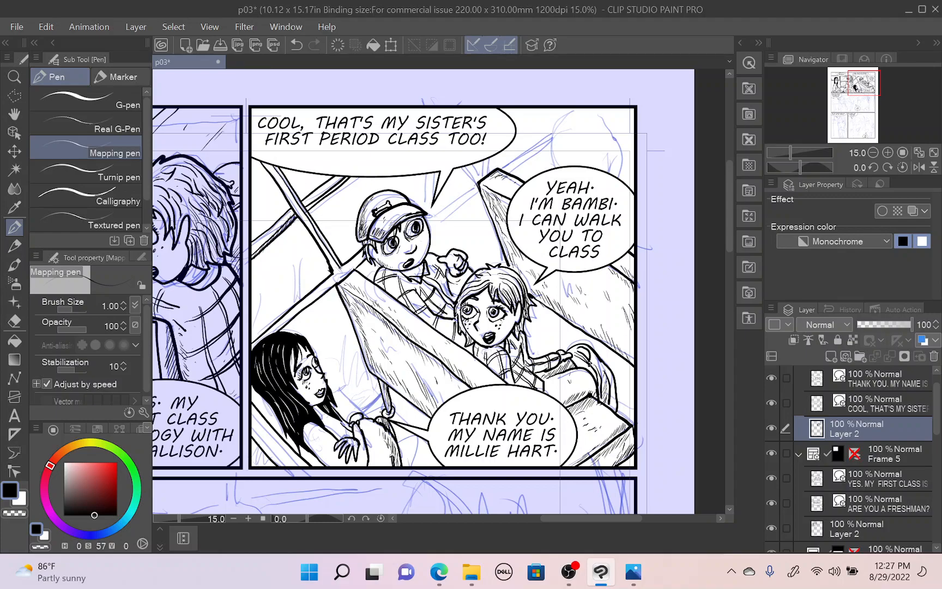
drag(275, 163, 331, 256)
drag(303, 205, 343, 176)
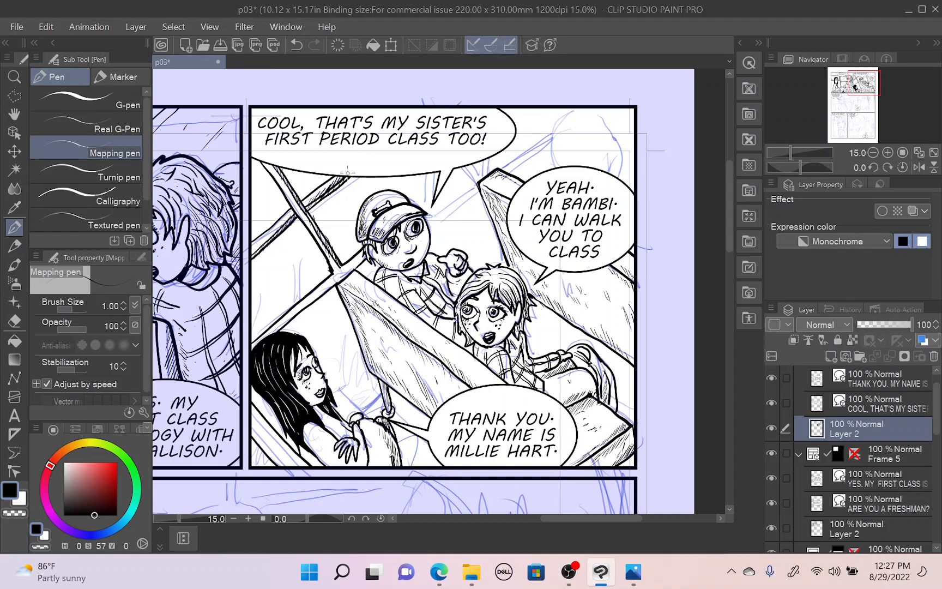
Draw sparse glass reflection strokes across the window panes and a small mark beside the "Cool" balloon's tail.
mouse_move(262, 334)
mouse_down()
mouse_move(280, 279)
mouse_move(258, 255)
mouse_up()
drag(264, 216, 269, 184)
mouse_move(298, 292)
mouse_down()
mouse_move(306, 224)
mouse_move(349, 188)
mouse_up()
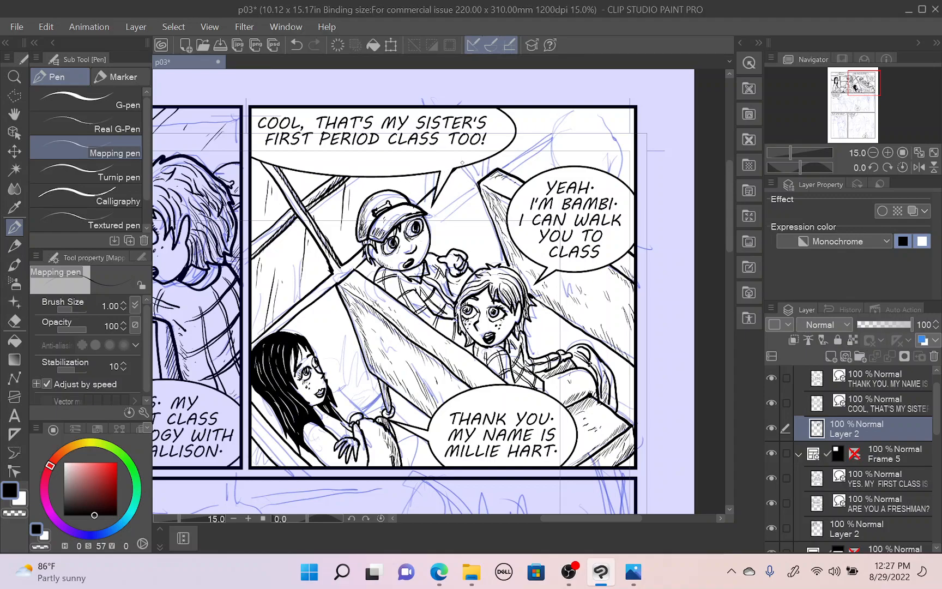
key(ctrl+z)
drag(467, 168, 467, 165)
Outline the rounded shape above the "Yeah" balloon and fill it with dense vertical hatching.
mouse_move(560, 166)
mouse_down()
mouse_move(561, 125)
mouse_move(581, 109)
mouse_move(609, 121)
mouse_move(621, 141)
mouse_move(625, 182)
mouse_up()
drag(560, 132, 566, 162)
mouse_move(564, 125)
mouse_down()
mouse_move(566, 154)
mouse_move(571, 114)
mouse_move(576, 165)
mouse_up()
mouse_move(577, 122)
mouse_down()
mouse_move(576, 172)
mouse_move(577, 125)
mouse_move(579, 155)
mouse_move(589, 113)
mouse_move(590, 168)
mouse_up()
drag(593, 106, 597, 167)
mouse_move(598, 111)
mouse_down()
mouse_move(599, 168)
mouse_move(611, 174)
mouse_up()
drag(612, 129, 614, 176)
drag(616, 134, 621, 179)
mouse_move(625, 150)
mouse_down()
mouse_move(627, 177)
mouse_move(624, 168)
mouse_up()
drag(590, 110, 595, 171)
mouse_move(594, 133)
mouse_down()
mouse_move(595, 173)
mouse_move(584, 159)
mouse_move(579, 172)
mouse_up()
drag(598, 115, 597, 157)
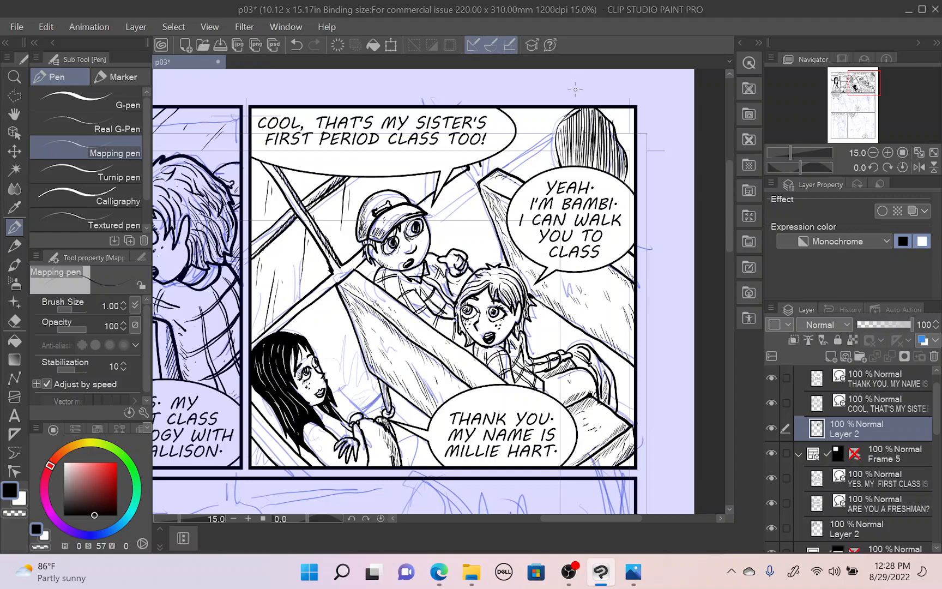
drag(563, 122, 559, 146)
Ink the diagonal rail from the boy's cap to the panel's upper edge and shade it, including its section above the black-haired girl.
drag(431, 214, 549, 129)
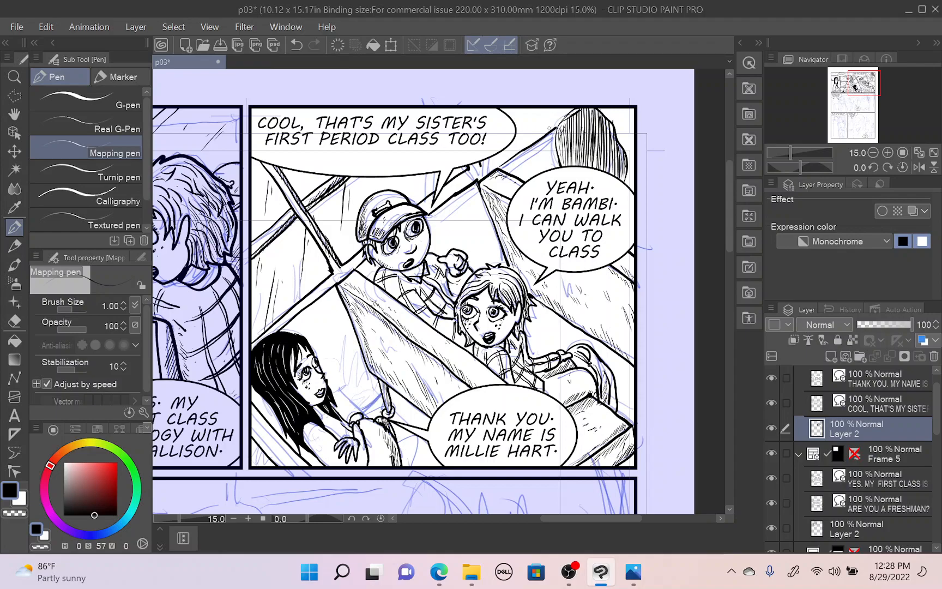
drag(484, 162, 568, 107)
drag(486, 166, 569, 115)
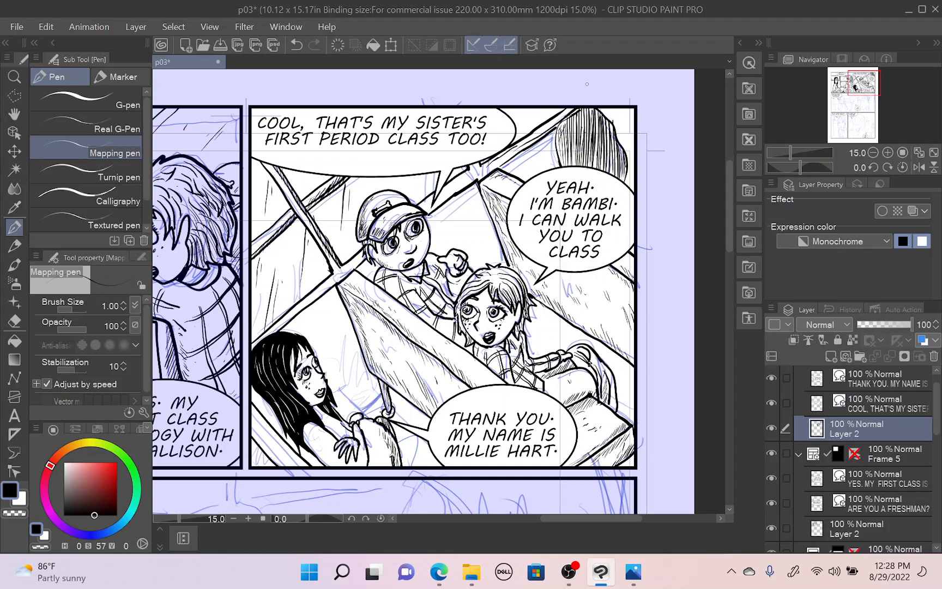
drag(445, 195, 473, 172)
drag(263, 344, 366, 246)
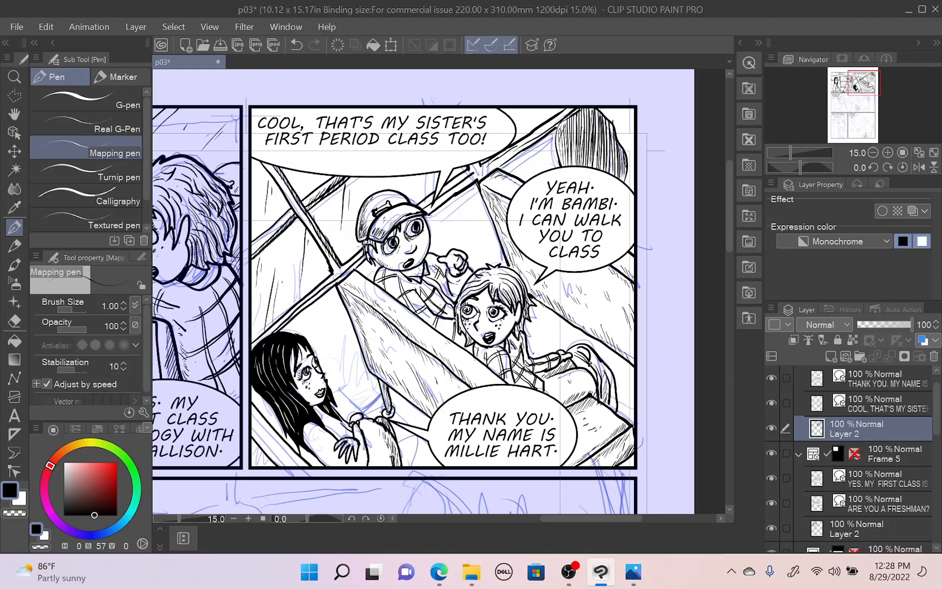
drag(330, 294, 366, 255)
mouse_move(427, 218)
mouse_down()
mouse_move(485, 167)
mouse_move(532, 147)
mouse_up()
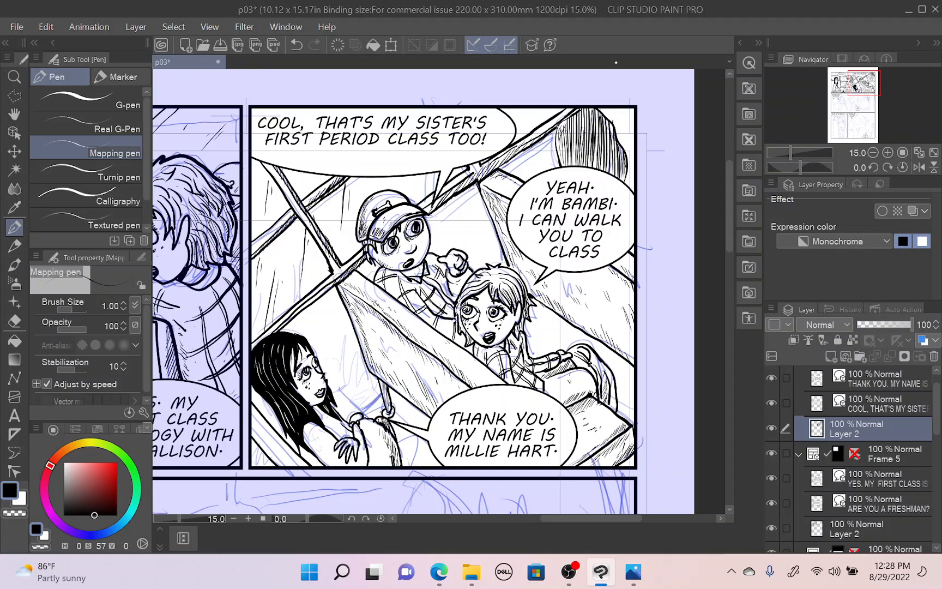
Mark the rail joint near the "Cool" balloon's tail and hatch the side of the seat behind the two boys.
drag(472, 175, 481, 158)
mouse_move(480, 265)
mouse_down()
mouse_move(484, 232)
mouse_move(503, 234)
mouse_move(501, 263)
mouse_up()
drag(499, 245, 507, 266)
mouse_move(477, 210)
mouse_down()
mouse_move(480, 232)
mouse_move(491, 240)
mouse_move(469, 240)
mouse_up()
mouse_move(472, 228)
mouse_down()
mouse_move(473, 241)
mouse_move(492, 247)
mouse_up()
mouse_move(493, 210)
mouse_down()
mouse_move(497, 246)
mouse_move(481, 269)
mouse_move(471, 253)
mouse_up()
drag(474, 246, 477, 259)
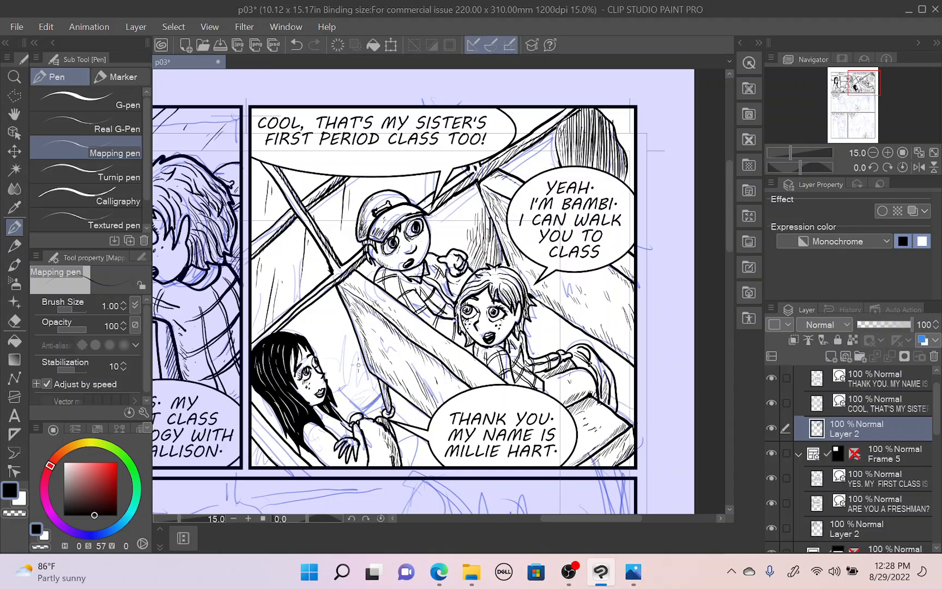
Ink the small angular shape beside the black-haired girl's chin and hatch the seat area below her hair.
drag(358, 363, 347, 391)
drag(342, 394, 354, 407)
drag(259, 435, 276, 462)
drag(273, 452, 278, 465)
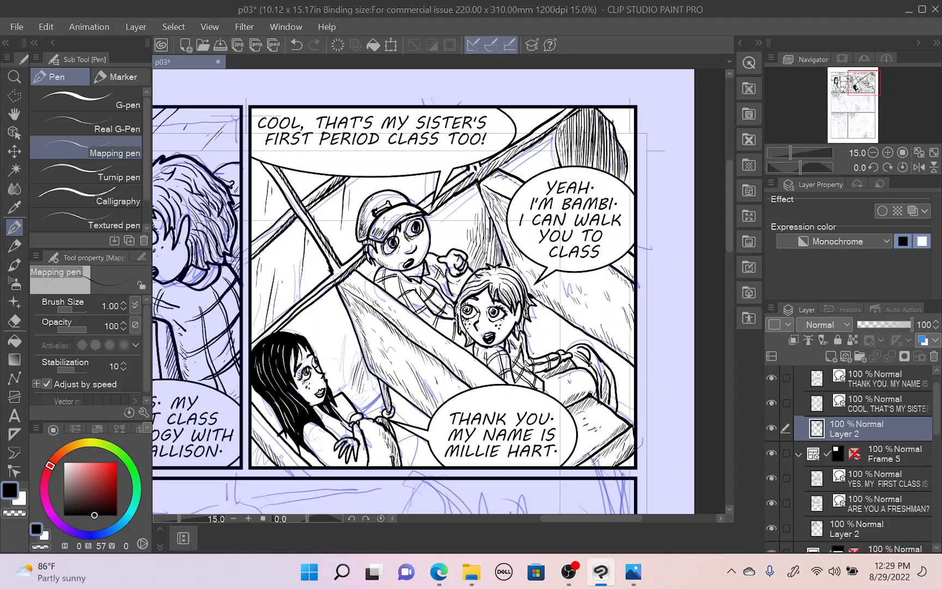
drag(263, 425, 276, 440)
drag(289, 441, 299, 456)
drag(309, 463, 306, 449)
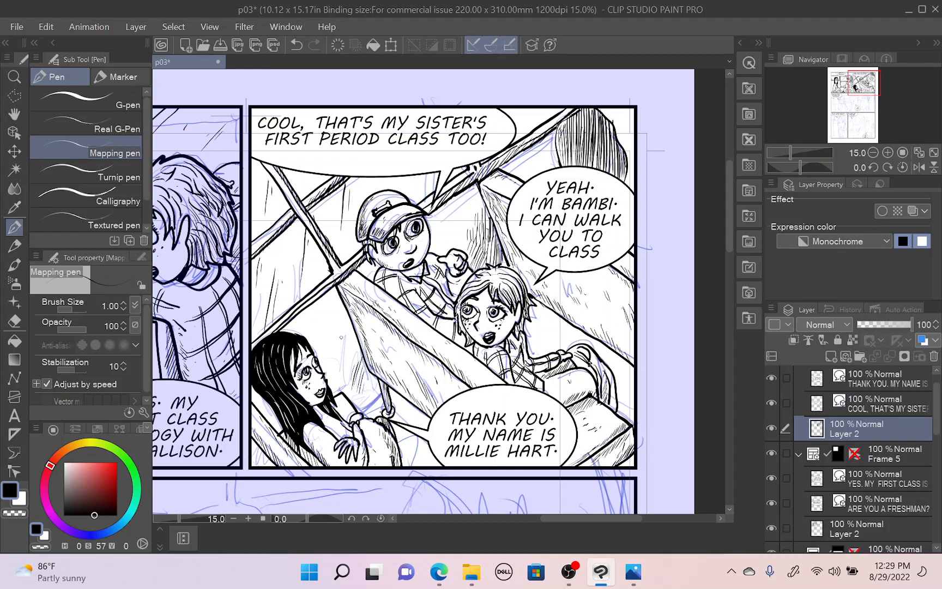
Hatch the shadowed gaps around the black-haired girl's knees, below the seat and beside the "Thank you" balloon.
drag(357, 396, 360, 411)
mouse_move(371, 375)
mouse_down()
mouse_move(363, 410)
mouse_move(375, 399)
mouse_move(364, 411)
mouse_up()
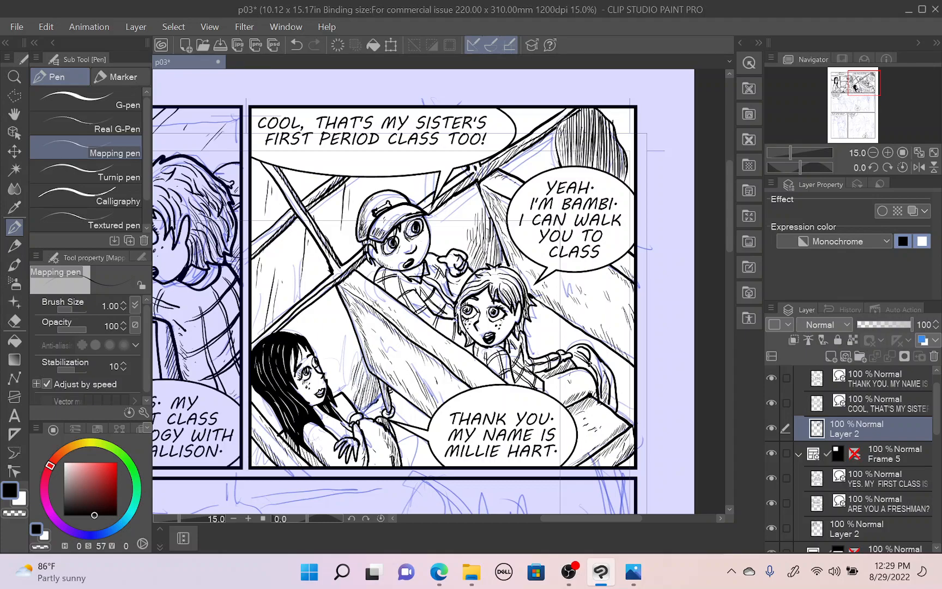
mouse_move(398, 391)
mouse_down()
mouse_move(387, 418)
mouse_move(403, 421)
mouse_move(406, 436)
mouse_move(418, 423)
mouse_move(364, 420)
mouse_move(400, 430)
mouse_move(410, 456)
mouse_move(421, 451)
mouse_move(394, 441)
mouse_up()
drag(409, 433, 403, 457)
drag(411, 443, 405, 466)
drag(418, 440, 414, 454)
drag(421, 442, 415, 469)
drag(425, 441, 417, 468)
drag(427, 442, 421, 467)
drag(430, 445, 425, 466)
drag(432, 449, 428, 467)
drag(437, 452, 433, 466)
drag(439, 459, 434, 467)
drag(399, 394, 395, 416)
mouse_move(406, 393)
mouse_down()
mouse_move(396, 417)
mouse_move(393, 397)
mouse_up()
drag(414, 395, 401, 424)
drag(419, 398, 411, 426)
drag(429, 406, 418, 425)
drag(434, 414, 426, 432)
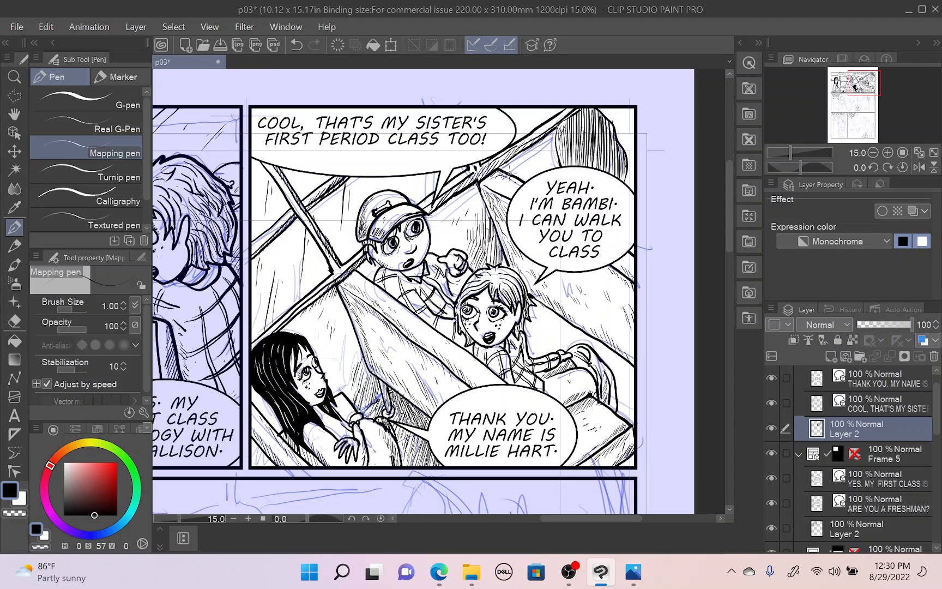
Hatch the background on both sides of the dark rounded shape above the "Yeah" balloon.
drag(523, 173, 522, 180)
drag(530, 168, 525, 182)
drag(536, 162, 530, 179)
mouse_move(544, 156)
mouse_down()
mouse_move(535, 177)
mouse_move(543, 170)
mouse_up()
drag(554, 141, 547, 170)
drag(561, 139, 552, 169)
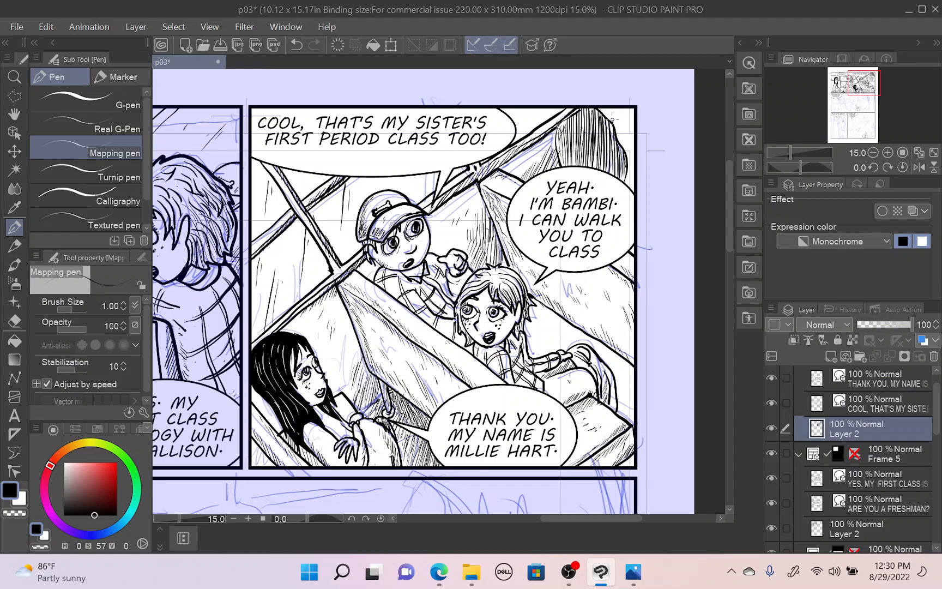
drag(615, 108, 617, 130)
drag(627, 111, 628, 191)
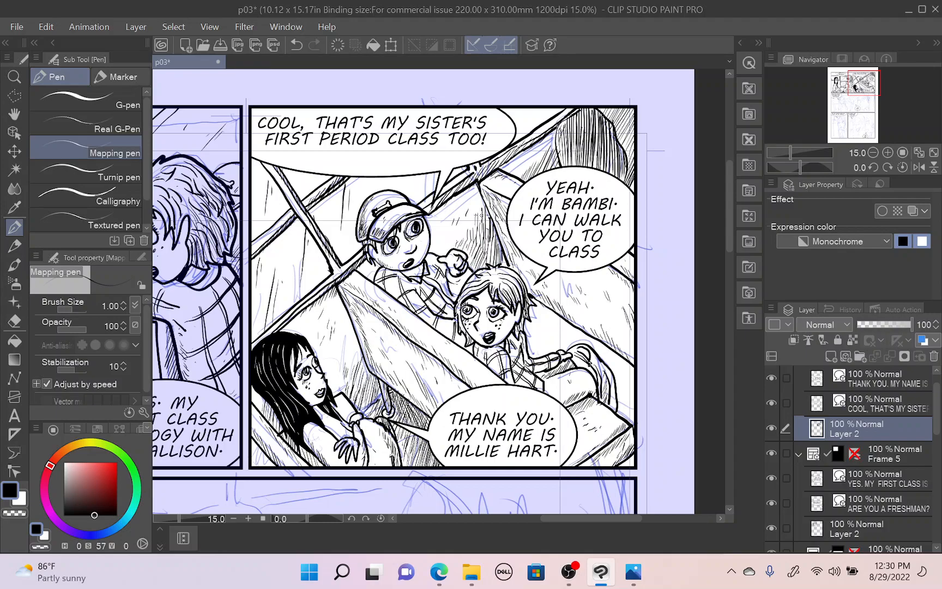
Ink the short bar with its rounded end behind the freckled child's head and add hatching beside it.
mouse_move(731, 183)
mouse_down()
mouse_move(729, 208)
mouse_move(728, 196)
mouse_up()
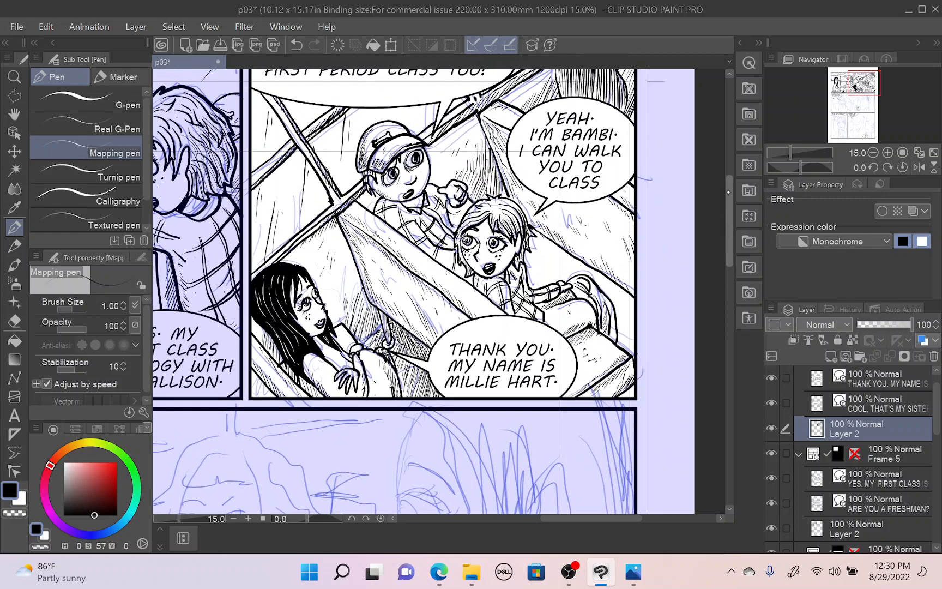
mouse_move(527, 231)
mouse_down()
mouse_move(546, 269)
mouse_move(541, 235)
mouse_move(538, 228)
mouse_move(550, 270)
mouse_move(535, 229)
mouse_up()
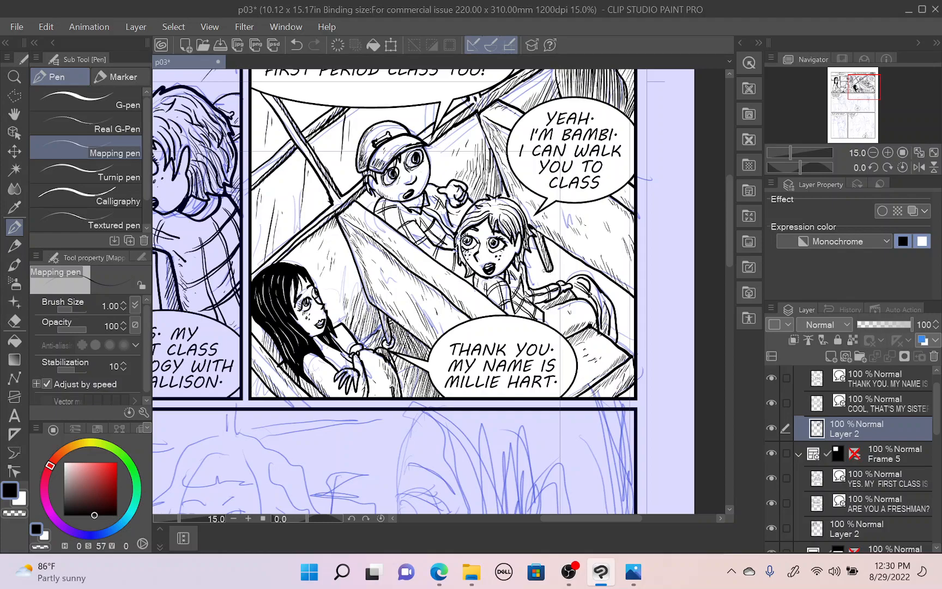
mouse_move(542, 276)
mouse_down()
mouse_move(557, 275)
mouse_move(549, 265)
mouse_up()
drag(535, 239, 531, 270)
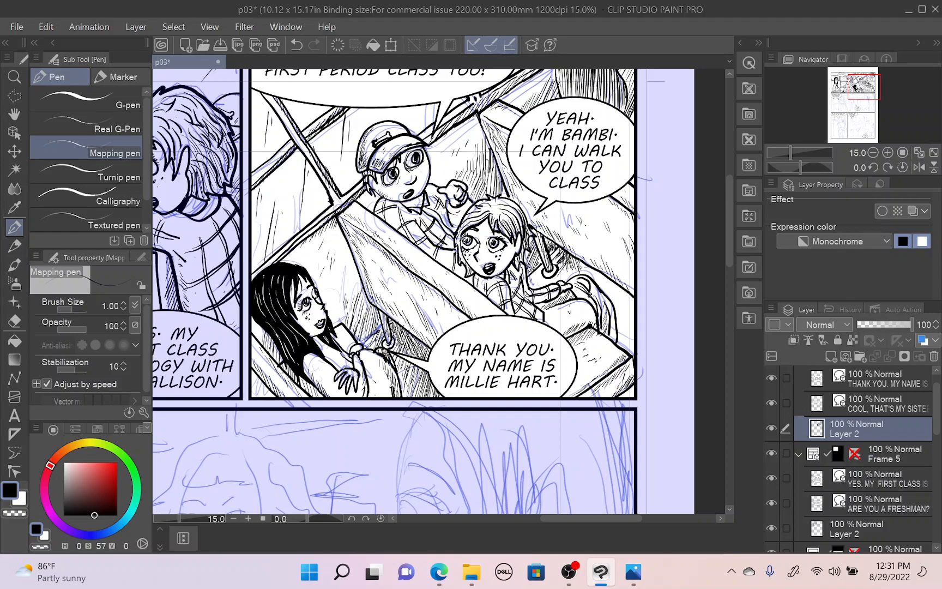
Hatch the shadow between the freckled child's bag, the seat edge and the panel's right border.
mouse_move(576, 263)
mouse_down()
mouse_move(570, 272)
mouse_move(586, 271)
mouse_move(611, 293)
mouse_up()
drag(623, 281, 608, 305)
mouse_move(625, 294)
mouse_down()
mouse_move(617, 309)
mouse_move(607, 305)
mouse_up()
drag(621, 282, 614, 308)
drag(627, 286, 621, 309)
drag(632, 290, 626, 310)
drag(634, 295, 632, 306)
drag(621, 288, 613, 306)
drag(625, 292, 619, 303)
drag(631, 294, 617, 325)
mouse_move(634, 303)
mouse_down()
mouse_move(616, 323)
mouse_move(618, 316)
mouse_move(625, 330)
mouse_up()
drag(561, 274, 554, 286)
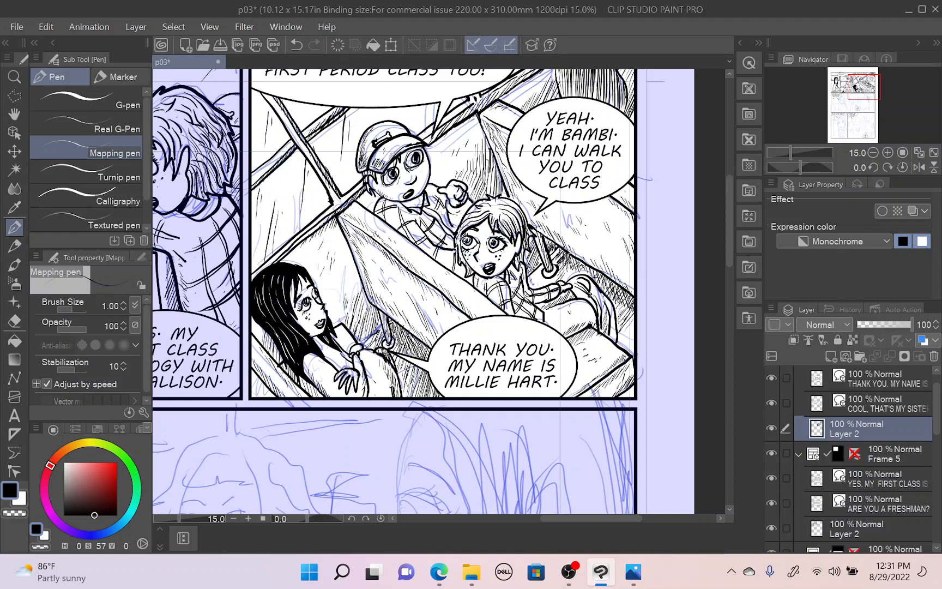
Add finishing hatch marks to the seat backs, the shadow by the right border and the window post area.
drag(418, 255, 425, 266)
mouse_move(500, 118)
mouse_down()
mouse_move(508, 125)
mouse_move(515, 116)
mouse_move(515, 125)
mouse_up()
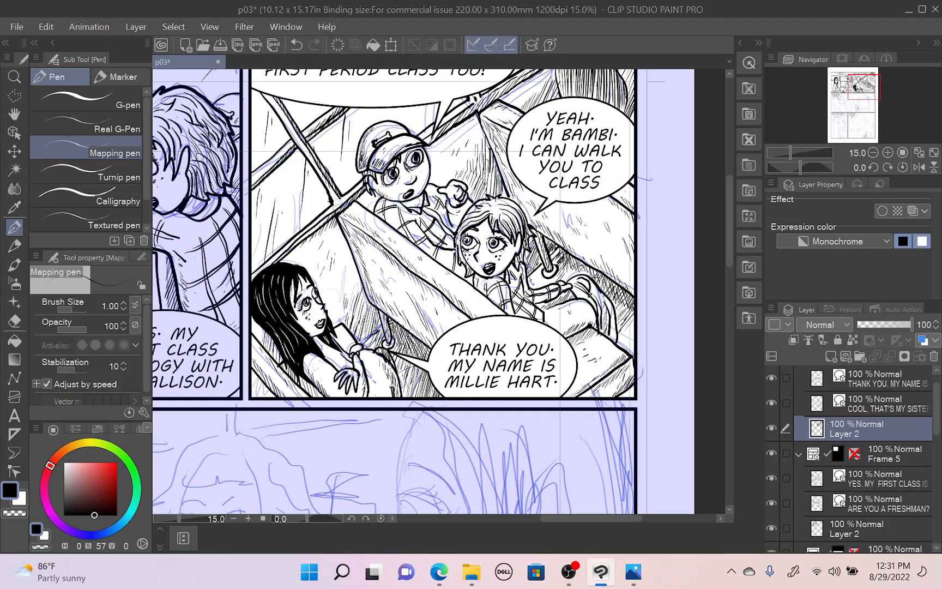
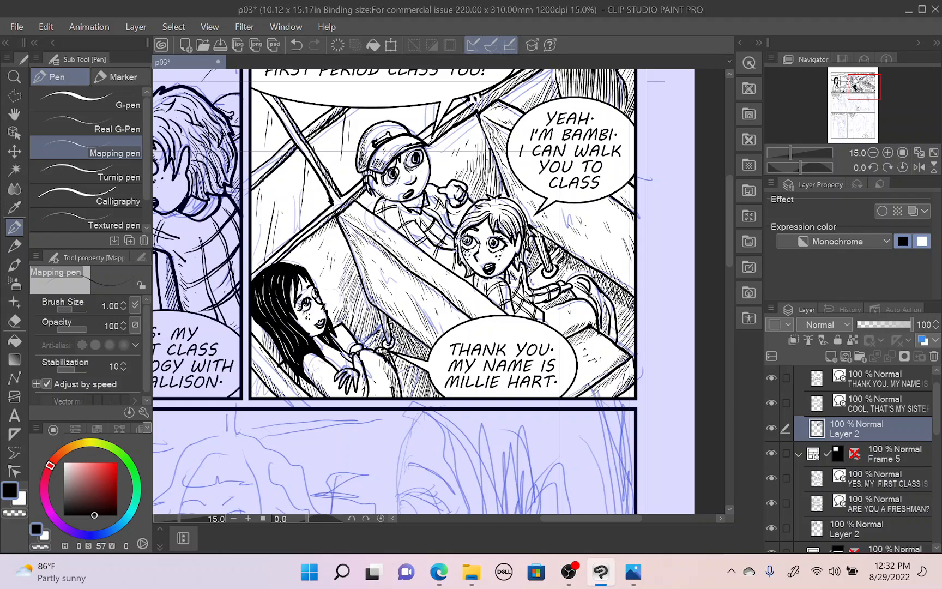
mouse_move(619, 303)
mouse_down()
mouse_move(623, 324)
mouse_move(636, 317)
mouse_up()
drag(729, 210, 729, 187)
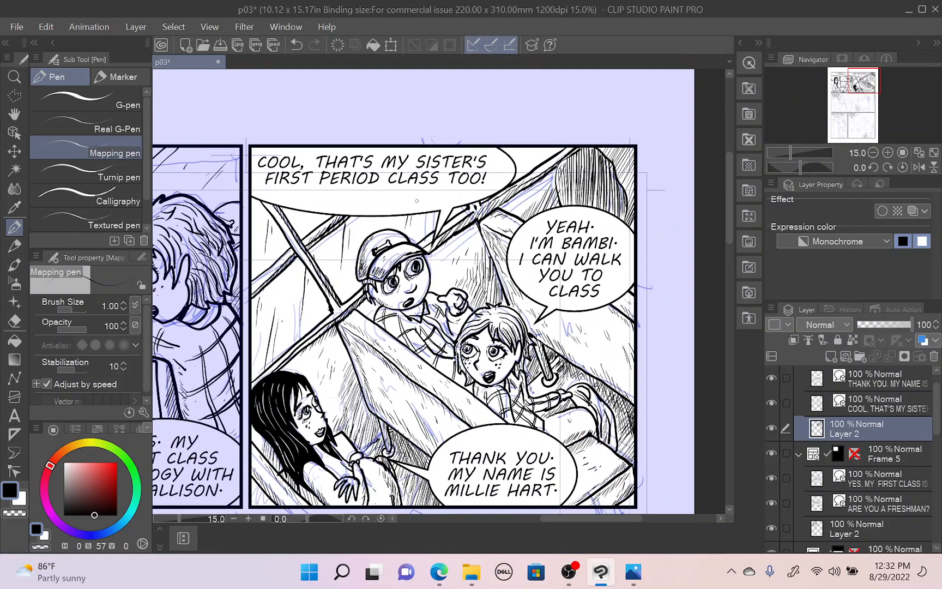
mouse_move(302, 213)
mouse_down()
mouse_move(299, 231)
mouse_move(330, 256)
mouse_up()
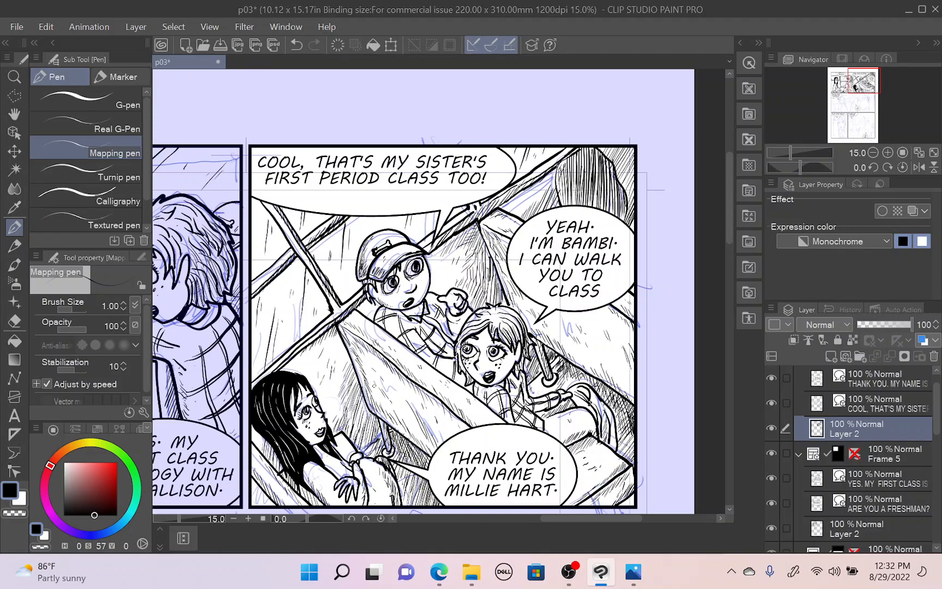
Make Layer 2 of Frame 3 active for inking the large face profile in the wide middle panel.
drag(729, 206, 728, 283)
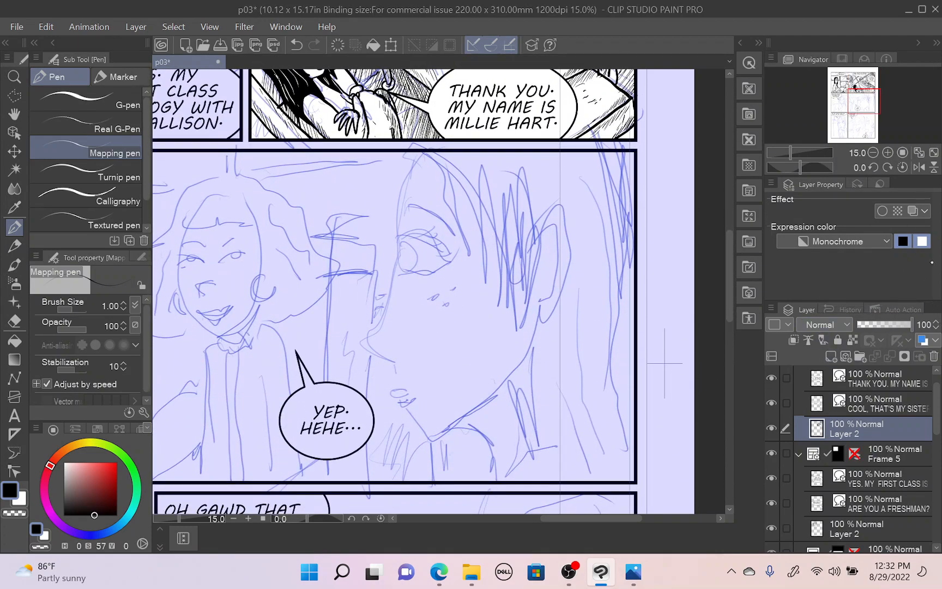
click(919, 153)
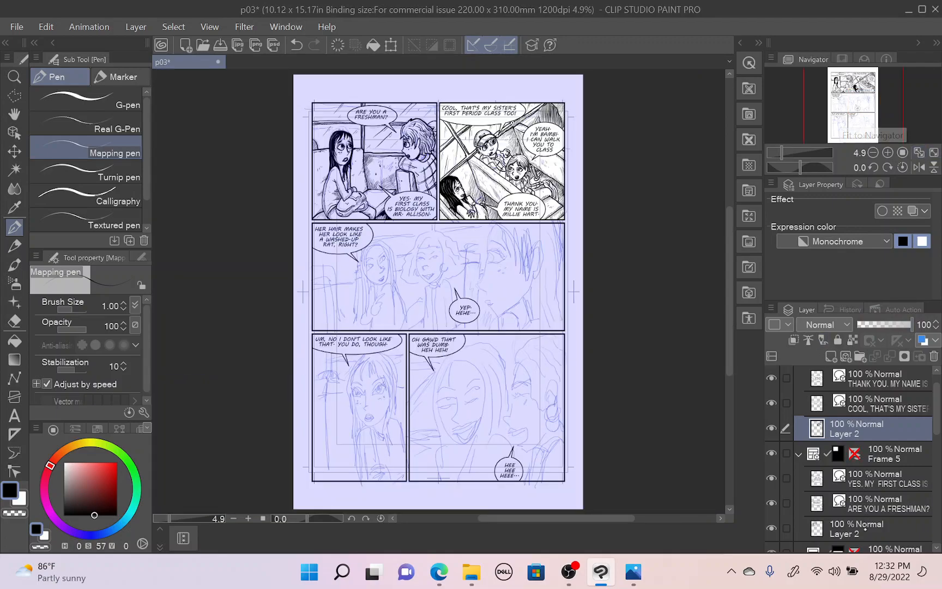
click(864, 528)
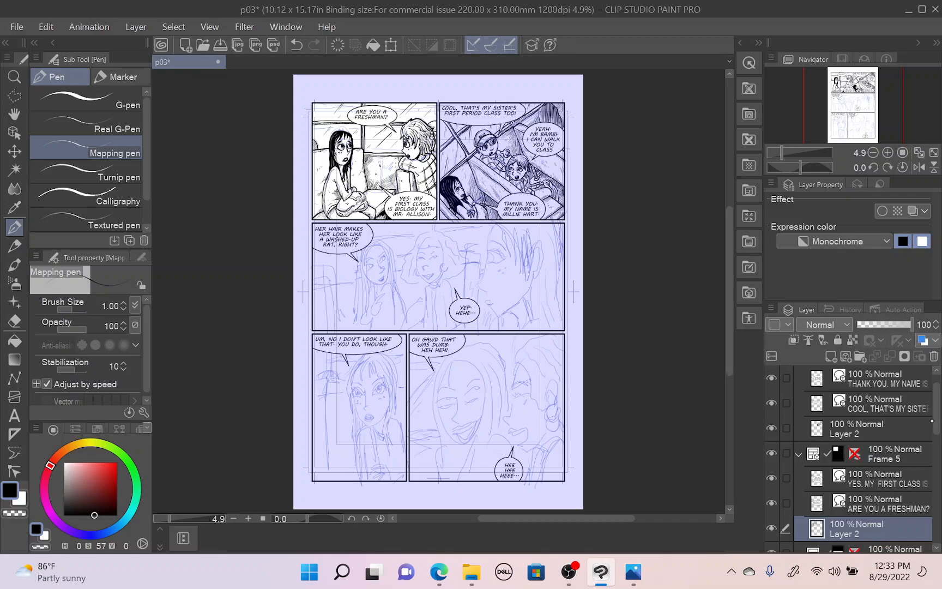
scroll(883, 485, down, 5)
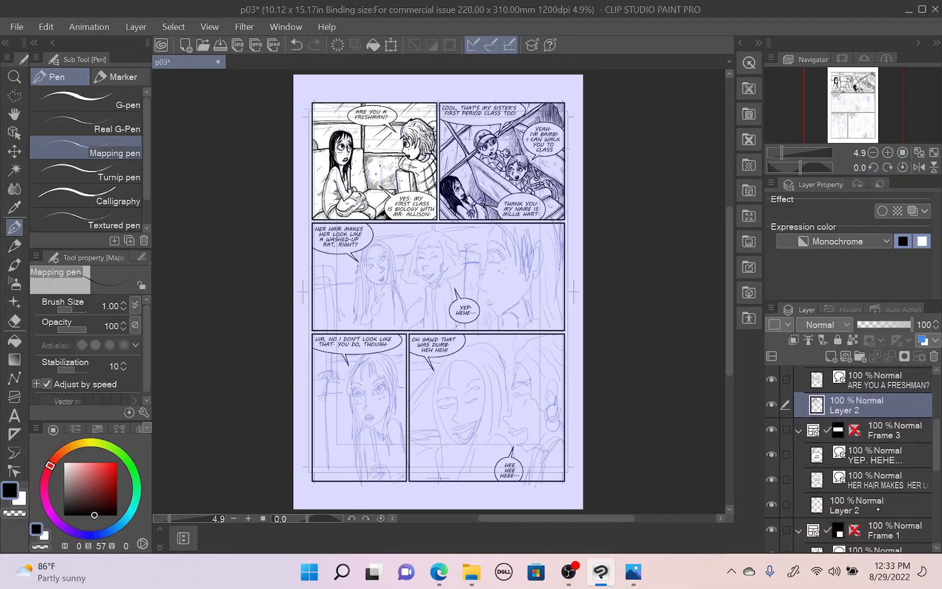
click(876, 501)
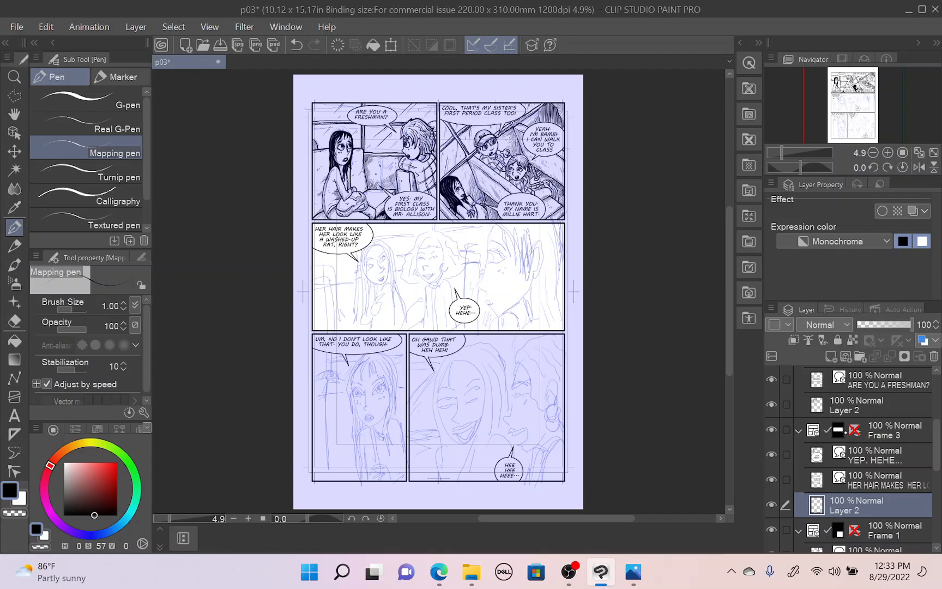
key(ctrl+plus)
mouse_move(783, 154)
mouse_down()
mouse_move(810, 154)
mouse_move(786, 154)
mouse_up()
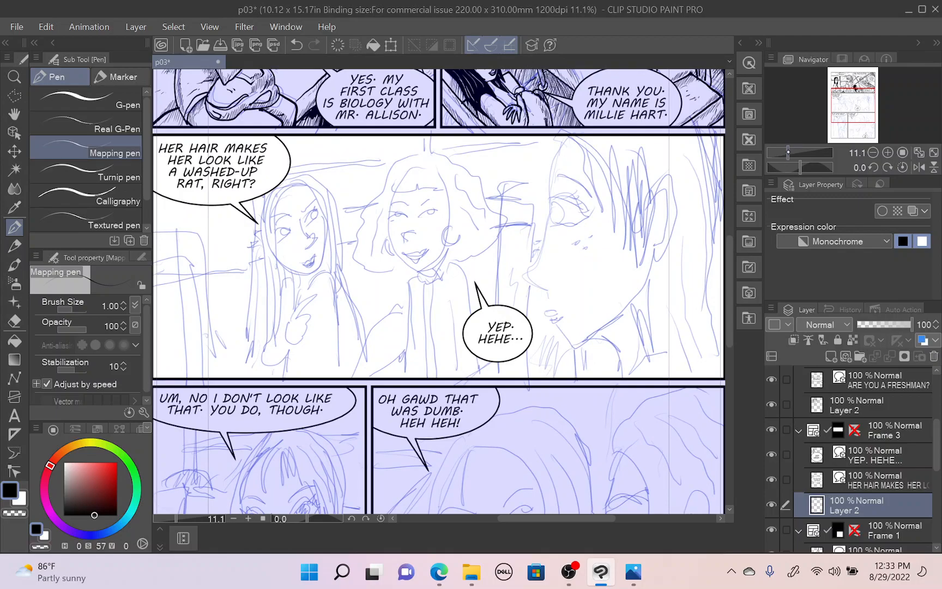
mouse_move(787, 154)
mouse_down()
mouse_move(811, 153)
mouse_move(781, 154)
mouse_move(792, 154)
mouse_up()
scroll(430, 295, up, 1)
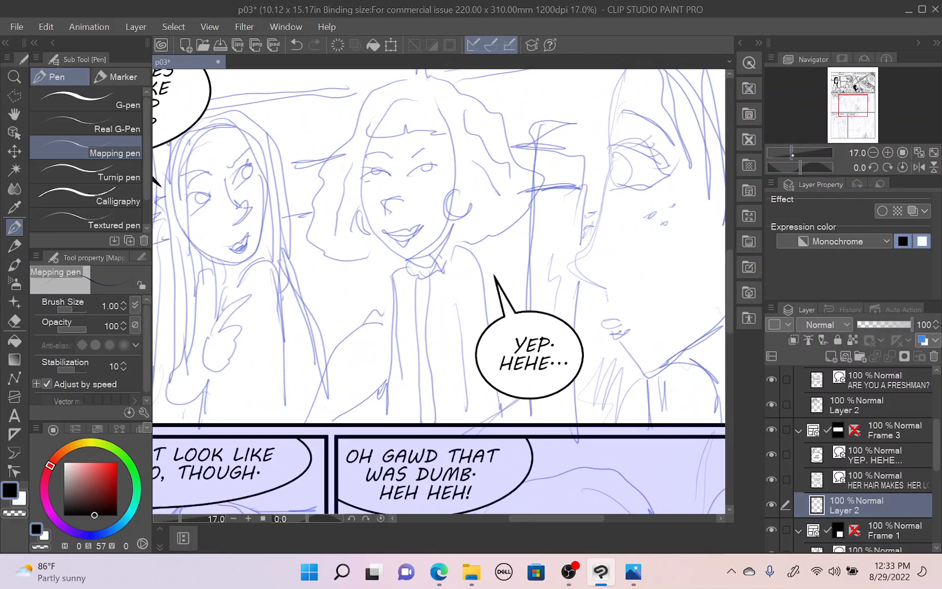
mouse_move(729, 274)
mouse_down()
mouse_move(729, 254)
mouse_move(730, 265)
mouse_up()
drag(521, 519, 562, 519)
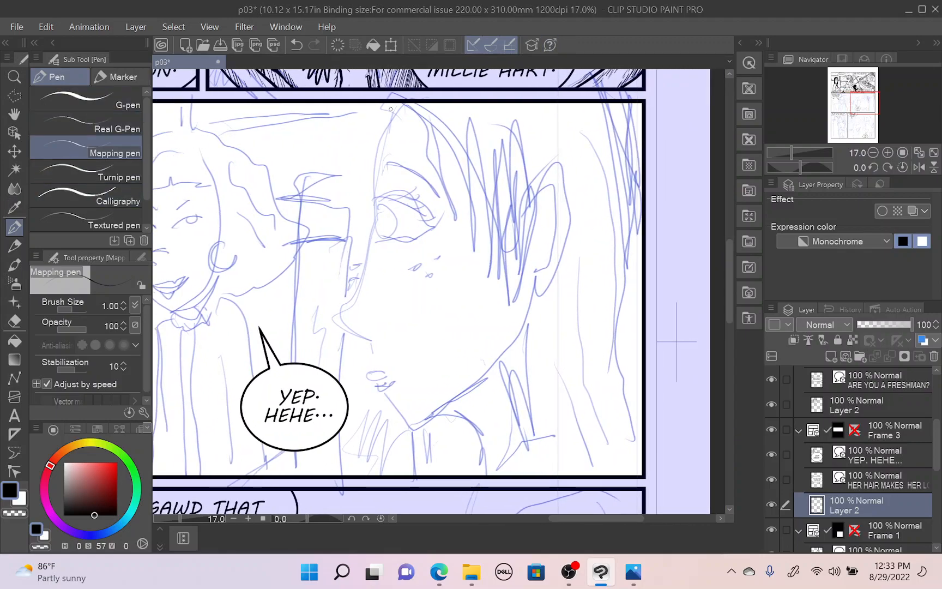
Ink the large profile's jagged hair edge, the hair curve in the panel's upper right corner, and the face outline from forehead to jaw.
mouse_move(395, 103)
mouse_down()
mouse_move(444, 198)
mouse_move(450, 276)
mouse_move(463, 223)
mouse_move(472, 290)
mouse_move(483, 260)
mouse_move(484, 303)
mouse_move(497, 261)
mouse_move(491, 385)
mouse_move(467, 489)
mouse_up()
drag(615, 103, 644, 143)
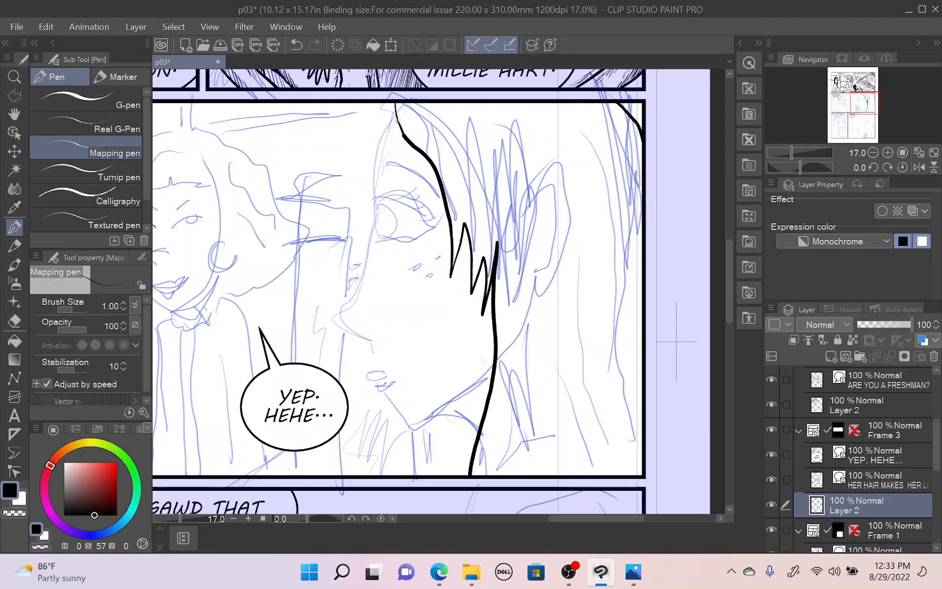
mouse_move(394, 102)
mouse_down()
mouse_move(372, 179)
mouse_move(371, 256)
mouse_move(356, 294)
mouse_move(342, 303)
mouse_move(366, 330)
mouse_move(391, 398)
mouse_move(410, 407)
mouse_move(454, 390)
mouse_move(495, 356)
mouse_up()
Ink the neck line below the jaw, redrawing it once, and add the curved shoulder at the panel's lower edge.
mouse_move(428, 407)
mouse_down()
mouse_move(439, 400)
mouse_move(460, 424)
mouse_up()
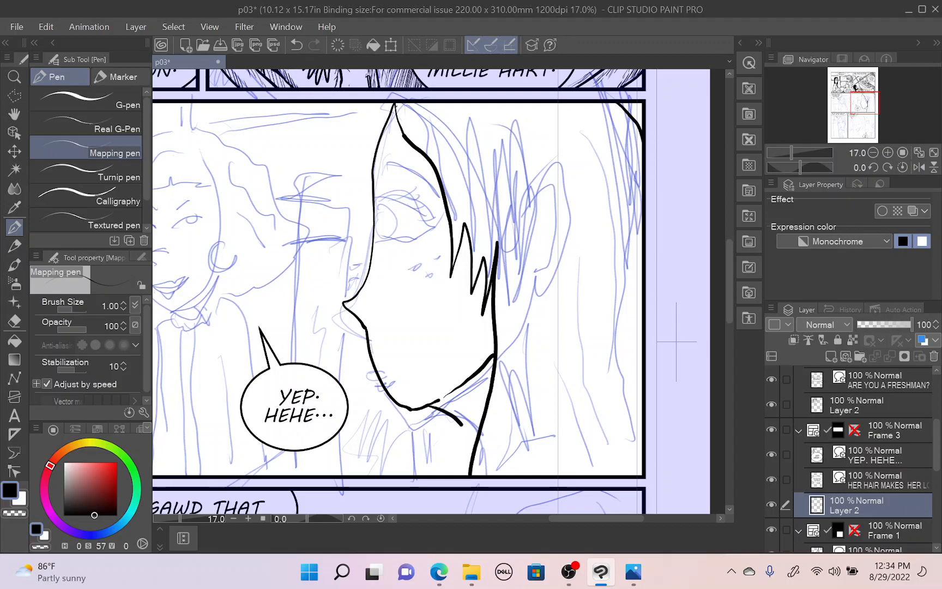
key(ctrl+z)
key(ctrl+z)
mouse_move(429, 404)
mouse_down()
mouse_move(452, 407)
mouse_move(469, 441)
mouse_up()
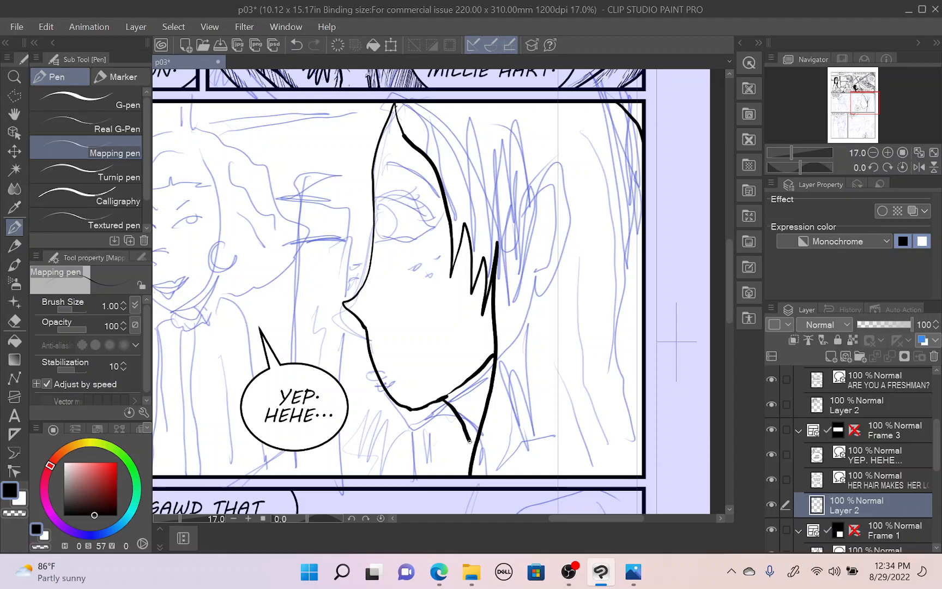
mouse_move(481, 477)
mouse_down()
mouse_move(525, 439)
mouse_move(559, 444)
mouse_move(591, 474)
mouse_up()
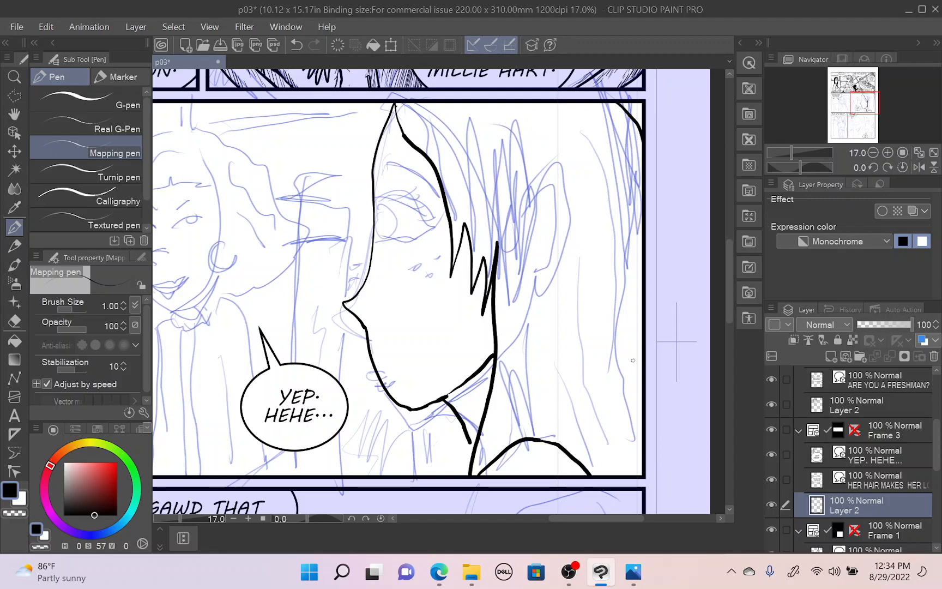
mouse_move(626, 350)
mouse_down()
mouse_move(636, 366)
mouse_move(646, 355)
mouse_move(646, 387)
mouse_up()
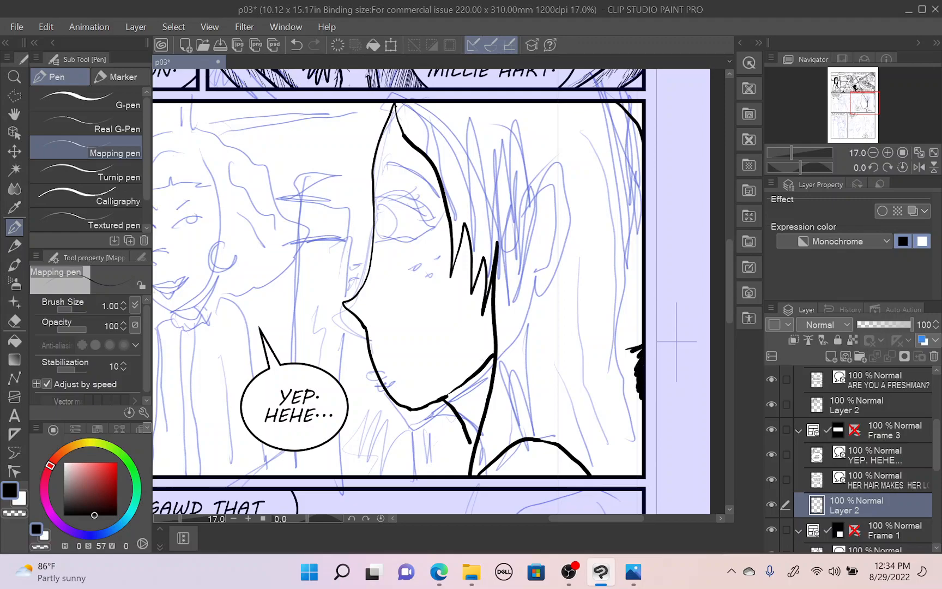
click(296, 45)
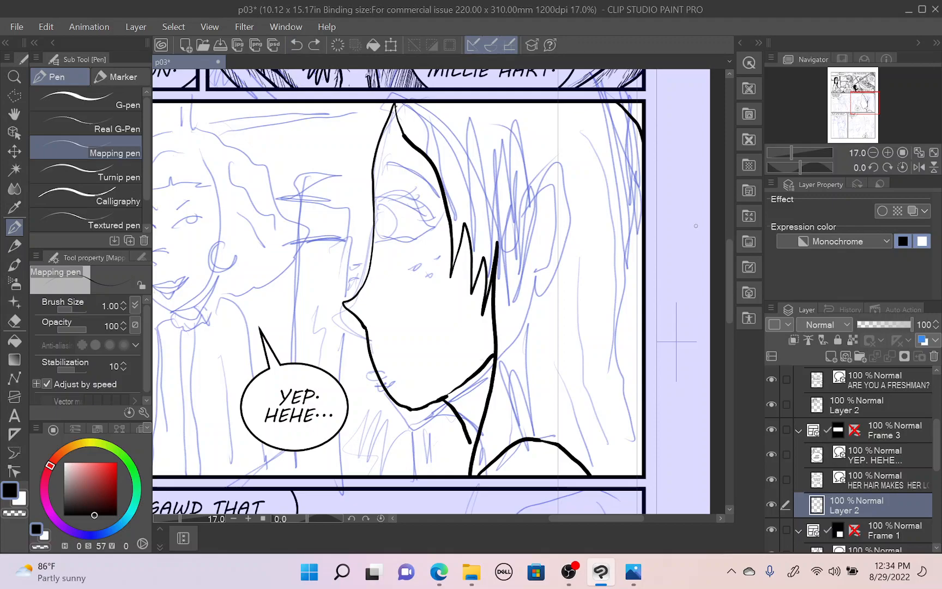
drag(668, 319, 665, 205)
mouse_move(632, 243)
mouse_down()
mouse_move(636, 236)
mouse_move(642, 246)
mouse_move(484, 217)
mouse_up()
click(296, 45)
scroll(908, 475, down, 4)
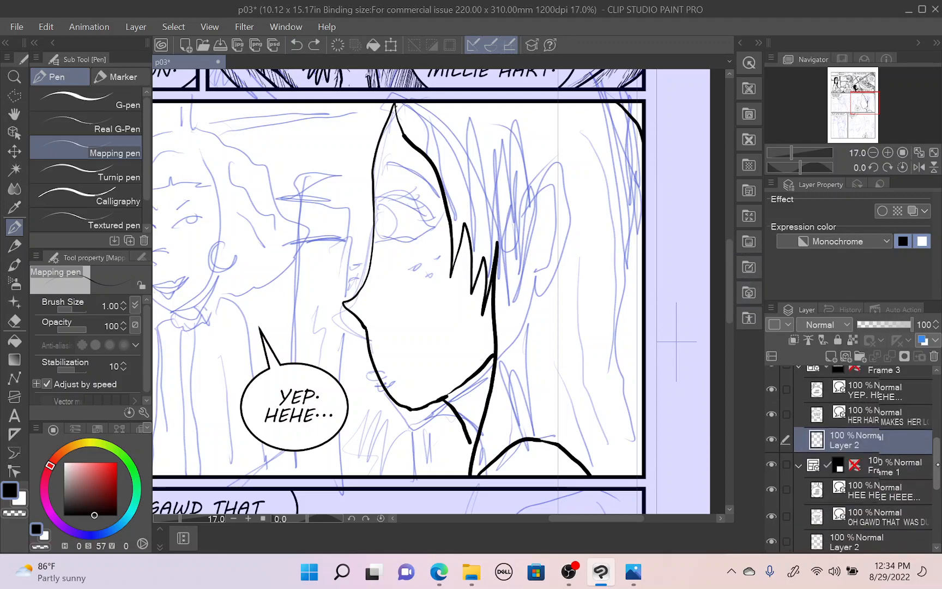
click(887, 525)
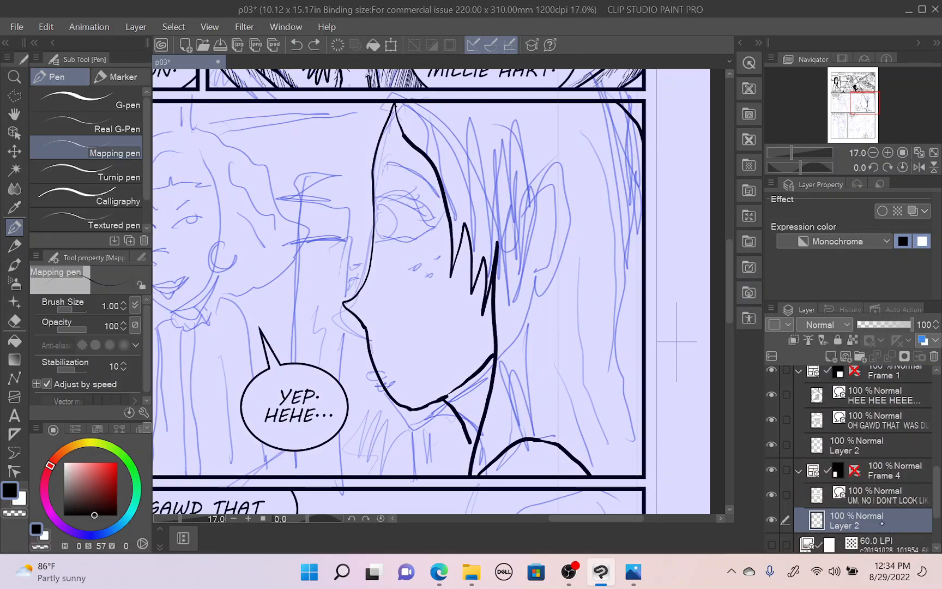
drag(729, 255, 731, 364)
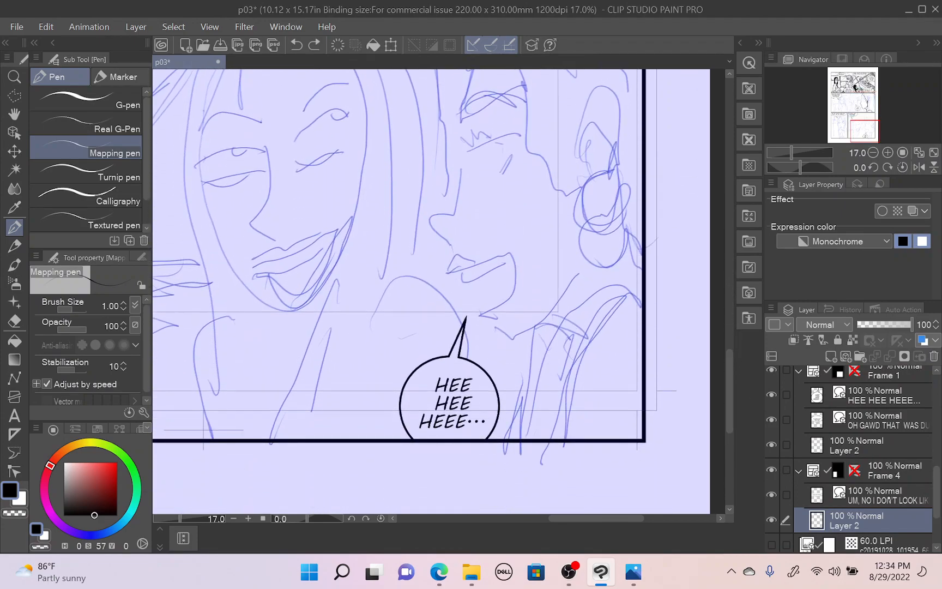
click(874, 444)
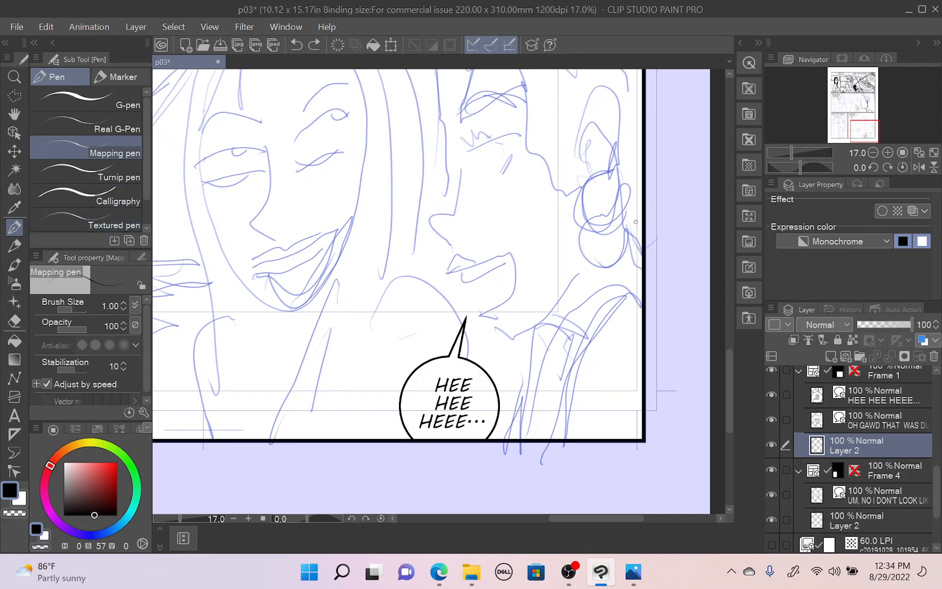
drag(635, 221, 641, 266)
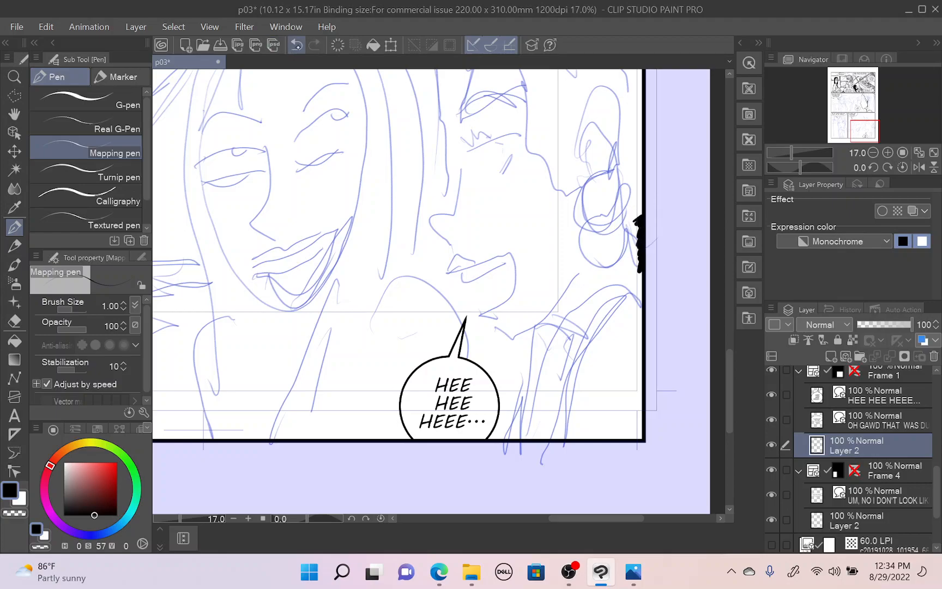
click(295, 47)
drag(723, 388, 733, 276)
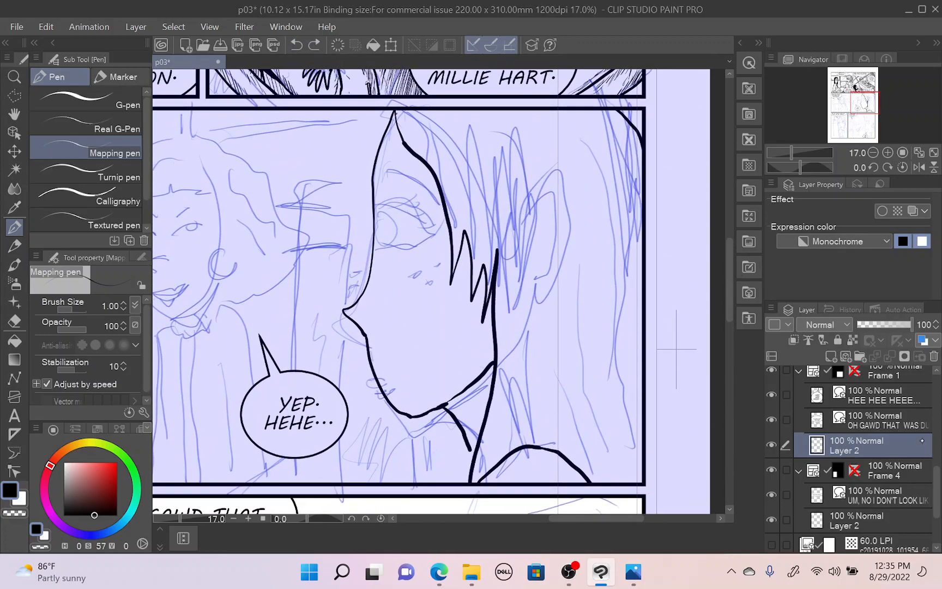
scroll(934, 480, up, 3)
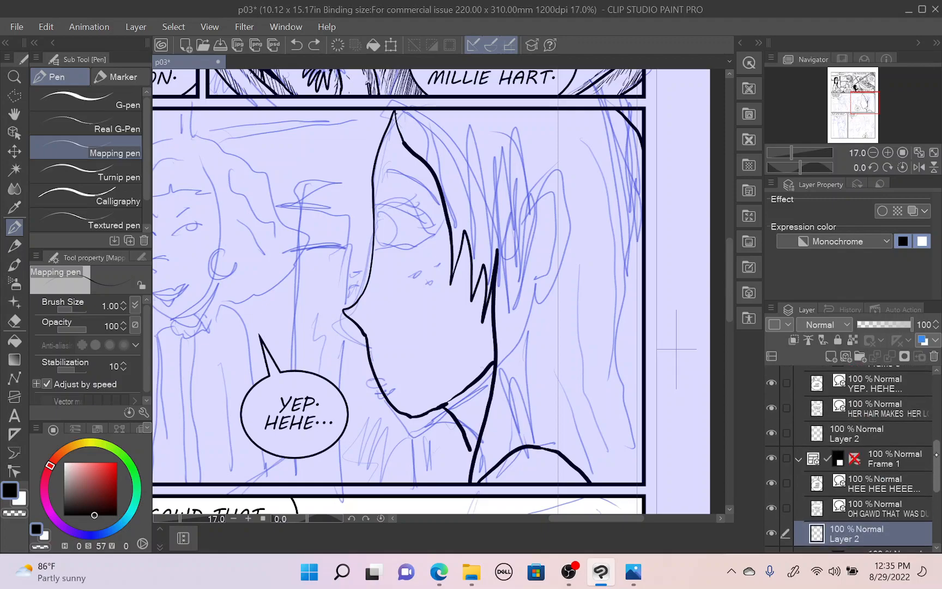
click(869, 428)
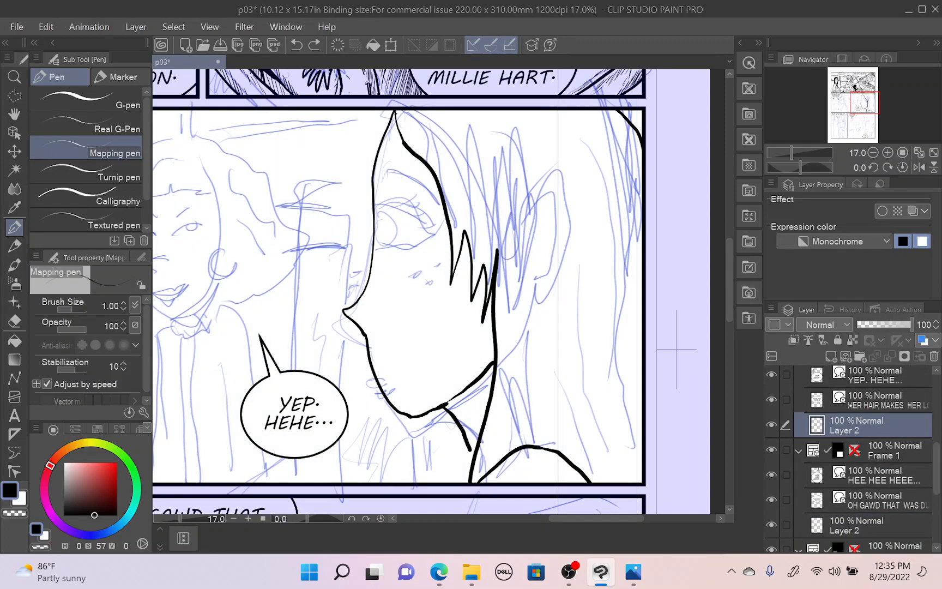
Ink the profile's eye with its dark iris, the eyebrow, the cheek freckles and the small open mouth.
mouse_move(375, 220)
mouse_down()
mouse_move(399, 206)
mouse_move(430, 231)
mouse_move(378, 245)
mouse_move(373, 235)
mouse_move(388, 243)
mouse_move(397, 220)
mouse_move(386, 211)
mouse_move(378, 232)
mouse_move(391, 228)
mouse_move(384, 211)
mouse_move(384, 237)
mouse_move(387, 220)
mouse_move(394, 224)
mouse_up()
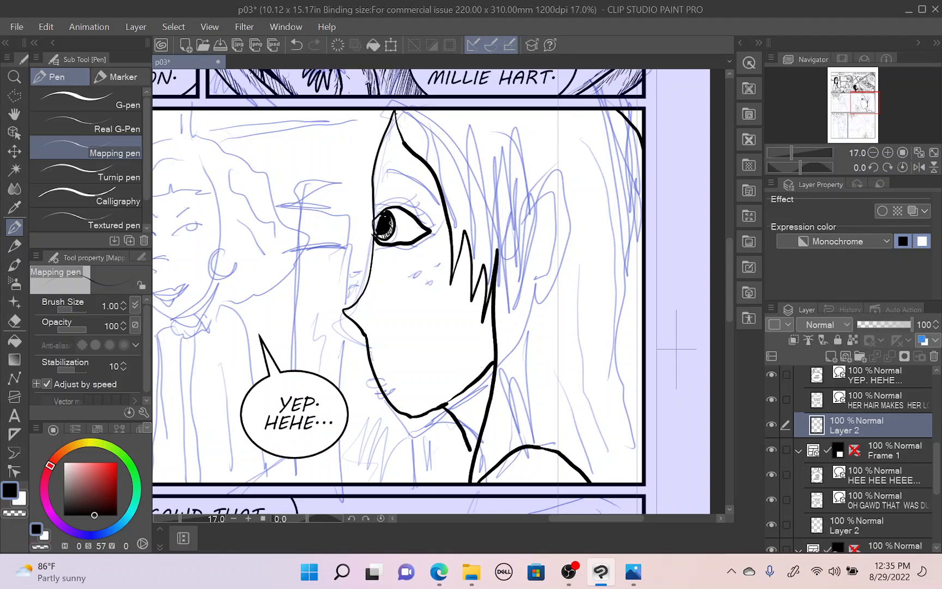
mouse_move(375, 186)
mouse_down()
mouse_move(399, 181)
mouse_move(427, 198)
mouse_move(389, 176)
mouse_move(373, 179)
mouse_up()
click(412, 276)
click(425, 270)
click(431, 261)
mouse_move(377, 371)
mouse_down()
mouse_move(400, 370)
mouse_move(387, 363)
mouse_move(398, 370)
mouse_move(375, 373)
mouse_up()
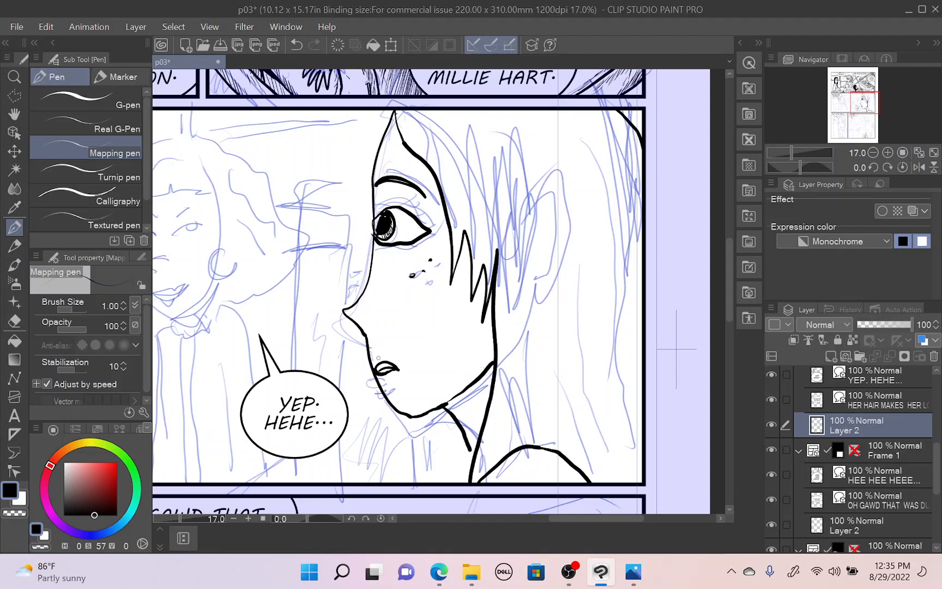
Ink the eyelid crease and a row of eyelashes around the profile's eye, and add the nostril mark.
mouse_move(377, 216)
mouse_down()
mouse_move(404, 194)
mouse_move(429, 218)
mouse_move(396, 212)
mouse_move(408, 201)
mouse_move(427, 216)
mouse_up()
mouse_move(421, 223)
mouse_down()
mouse_move(432, 215)
mouse_move(437, 225)
mouse_move(418, 245)
mouse_up()
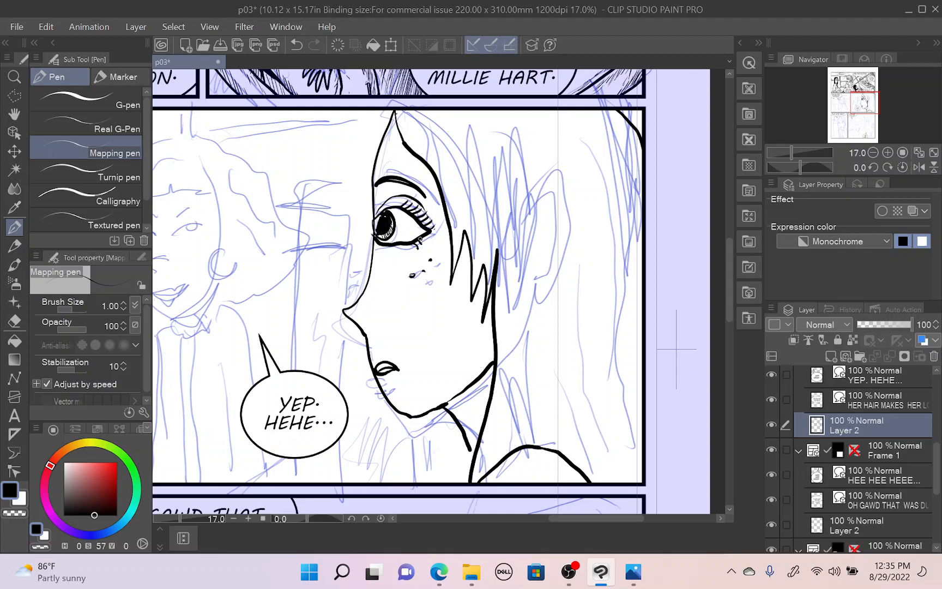
drag(384, 212, 390, 199)
drag(389, 210, 402, 195)
drag(399, 206, 412, 191)
mouse_move(407, 207)
mouse_down()
mouse_move(414, 195)
mouse_move(415, 209)
mouse_up()
drag(416, 212, 423, 203)
drag(417, 215, 426, 202)
drag(419, 225, 428, 219)
drag(423, 231, 433, 224)
drag(370, 322, 374, 326)
Ink the thin hair strands in front of the forehead and hatch the shoulder along its curved edge.
mouse_move(394, 112)
mouse_down()
mouse_move(362, 179)
mouse_move(389, 110)
mouse_move(373, 163)
mouse_up()
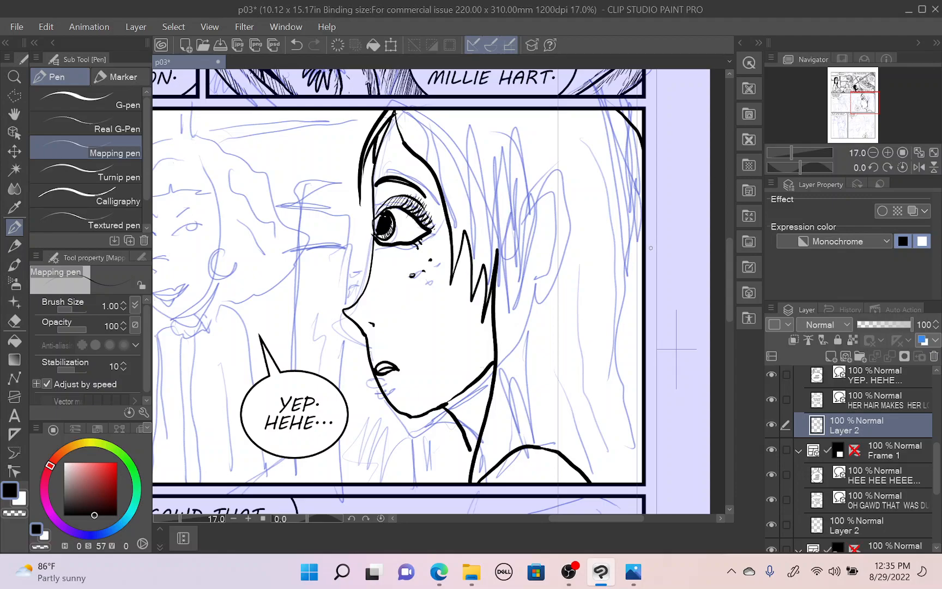
mouse_move(487, 482)
mouse_down()
mouse_move(521, 452)
mouse_move(548, 456)
mouse_move(561, 472)
mouse_move(559, 457)
mouse_move(563, 476)
mouse_up()
drag(562, 460, 572, 481)
drag(570, 464, 582, 482)
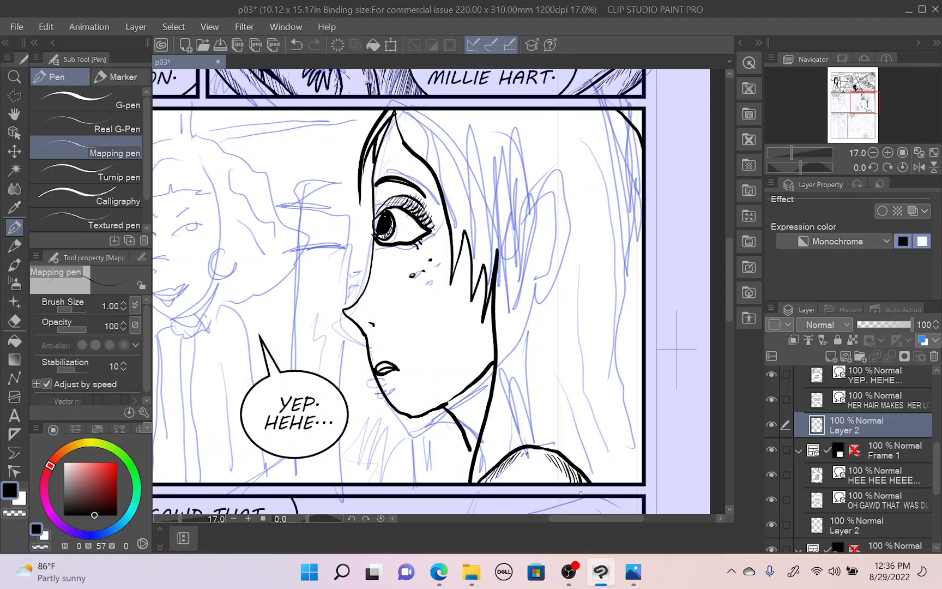
Auto-select the hair area with the Frame 3 folder active, fill it black on Frame 3's Layer 2, and clear the selection.
click(14, 169)
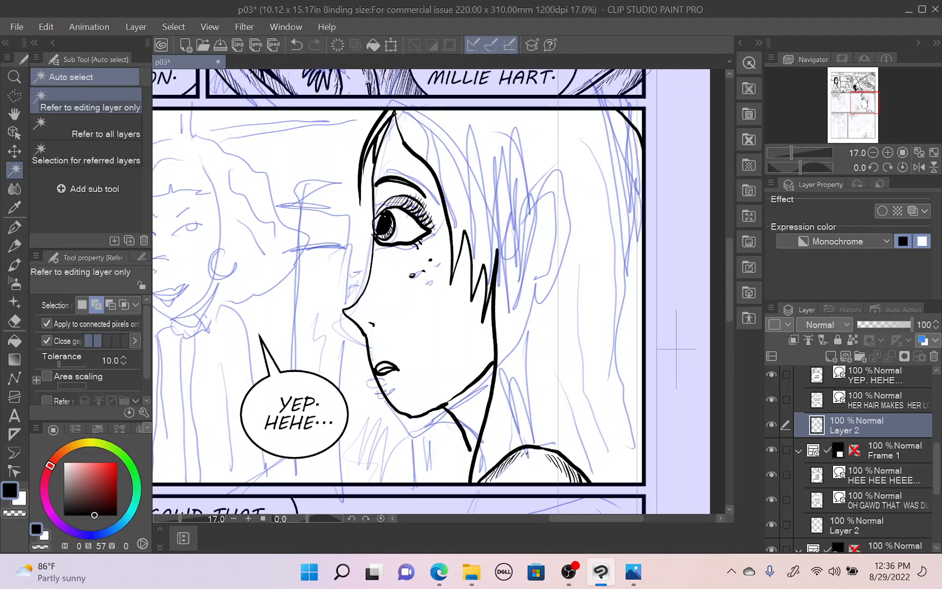
click(219, 487)
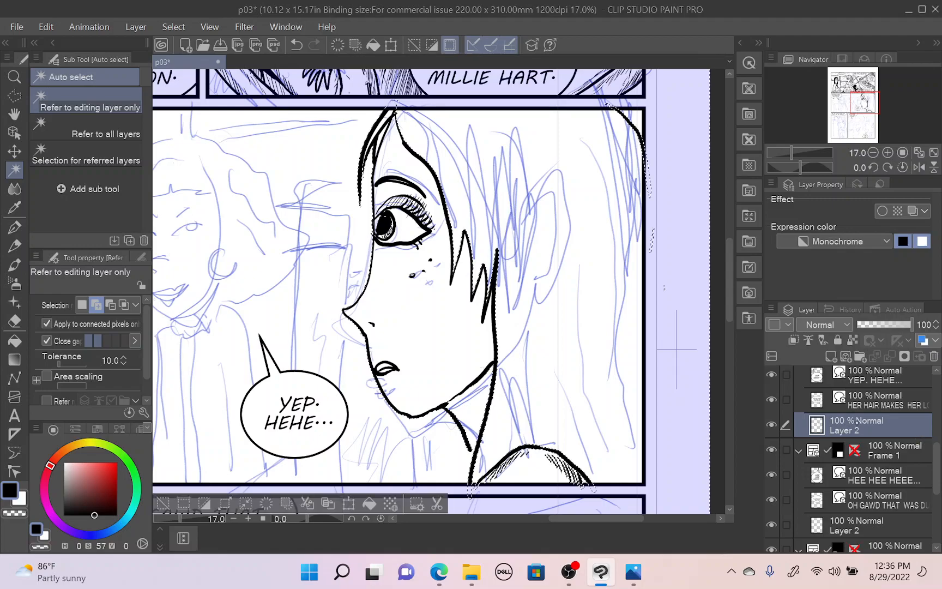
click(170, 510)
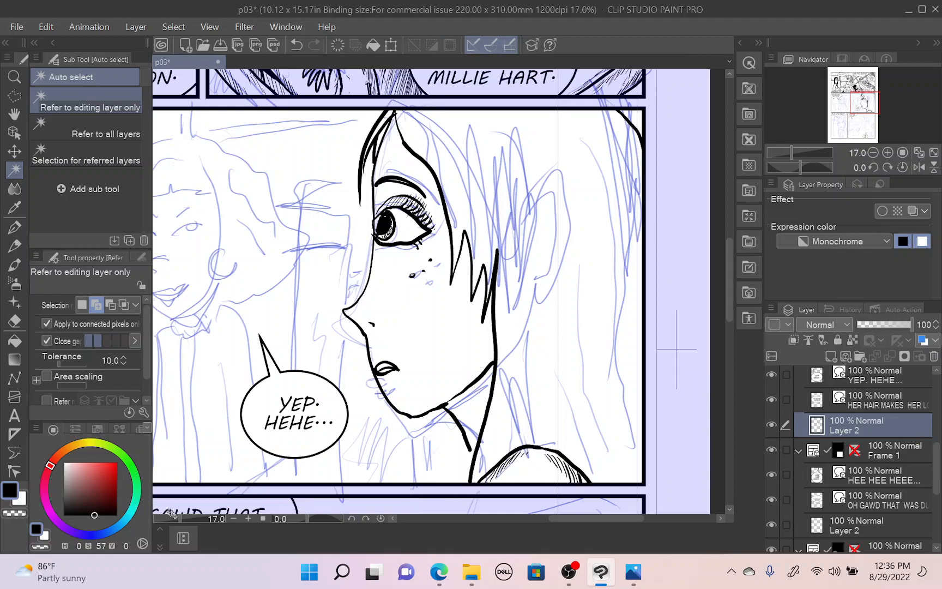
drag(939, 467, 939, 446)
click(877, 419)
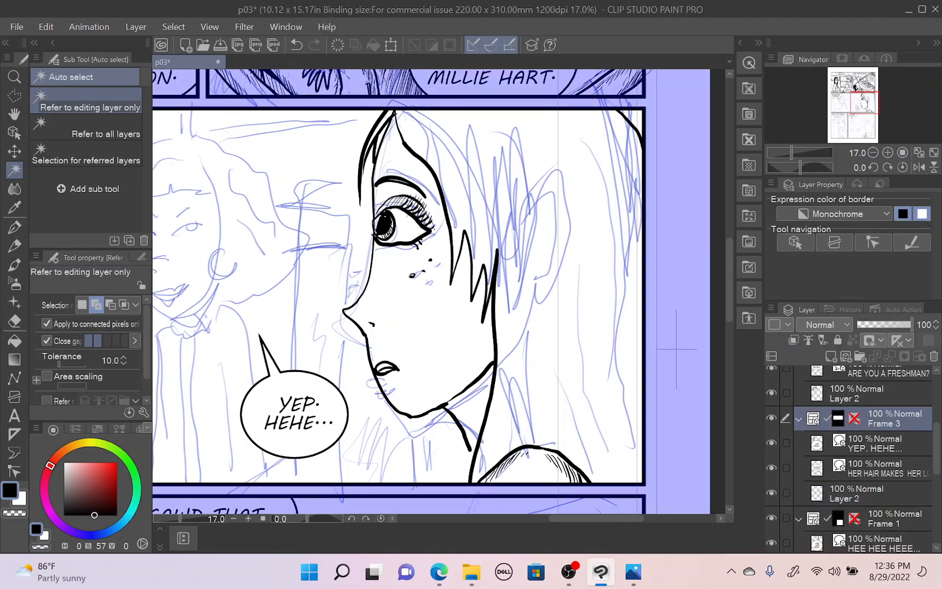
click(676, 349)
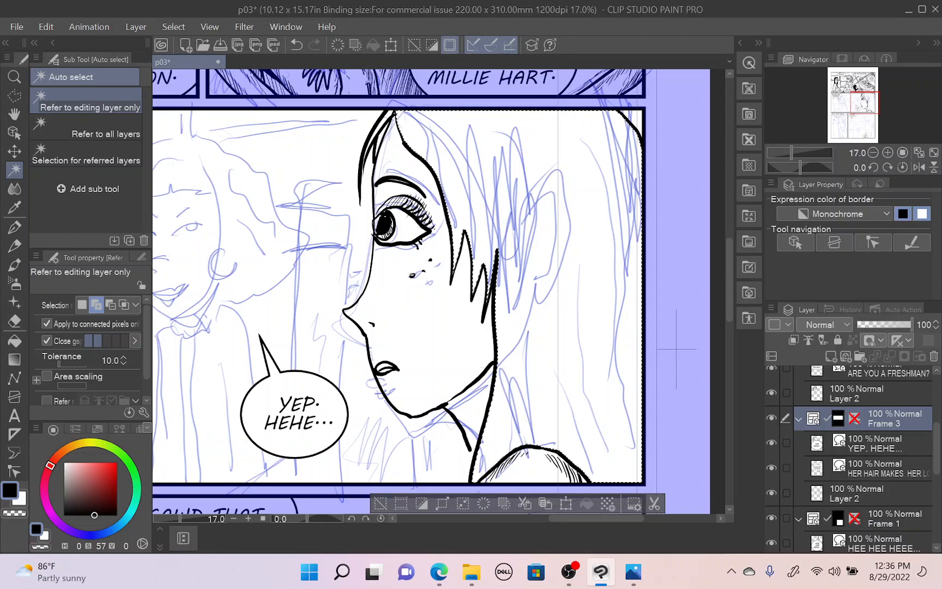
click(863, 491)
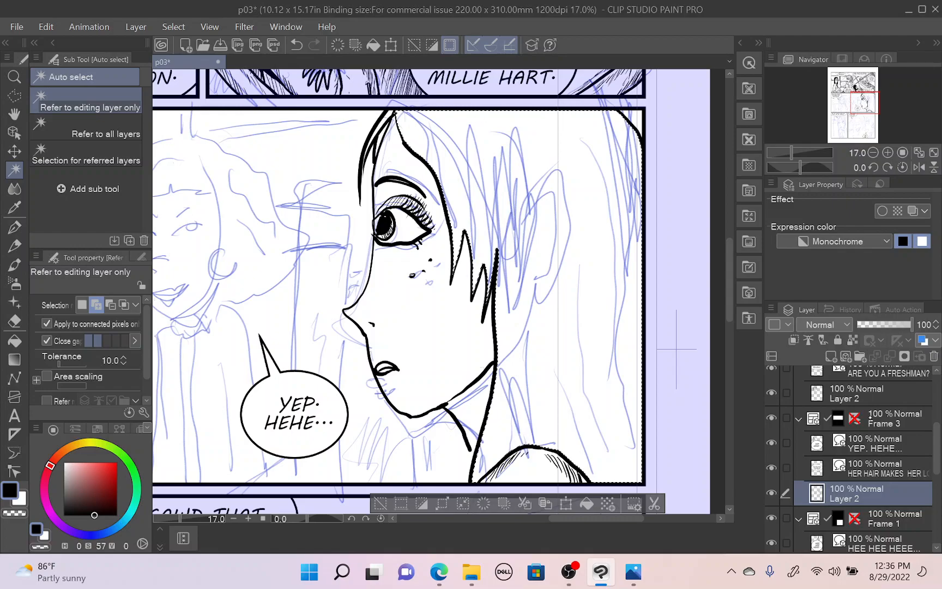
click(872, 418)
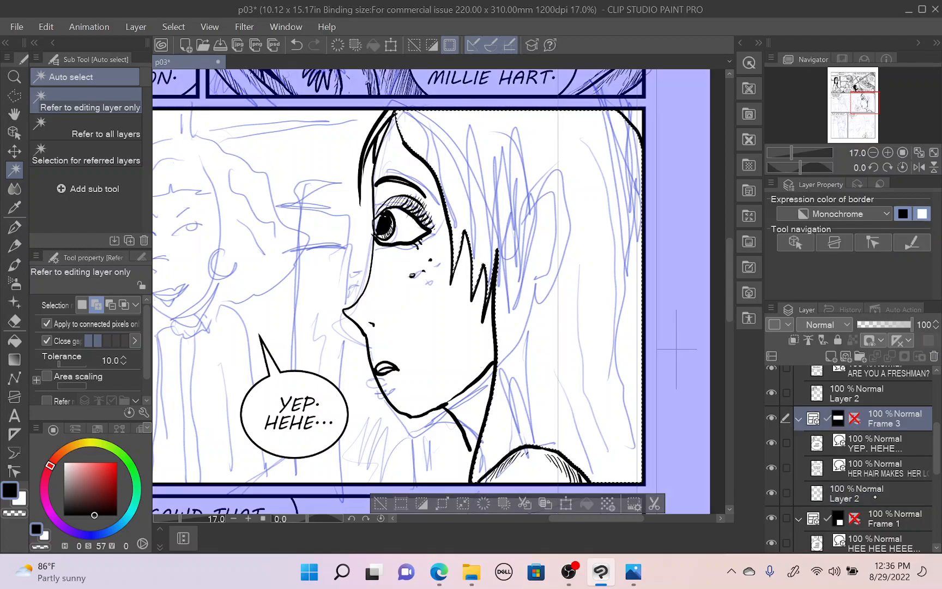
click(875, 497)
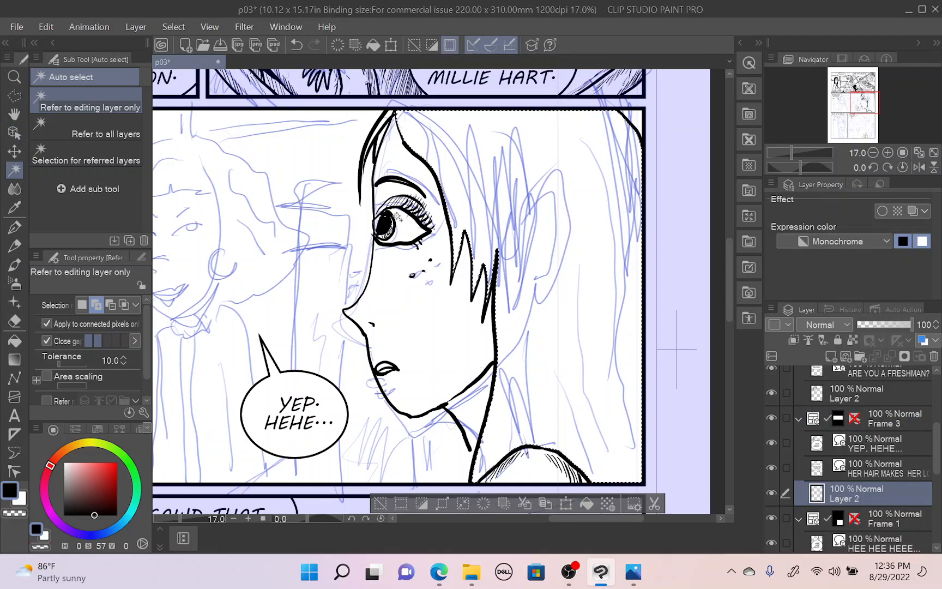
click(586, 502)
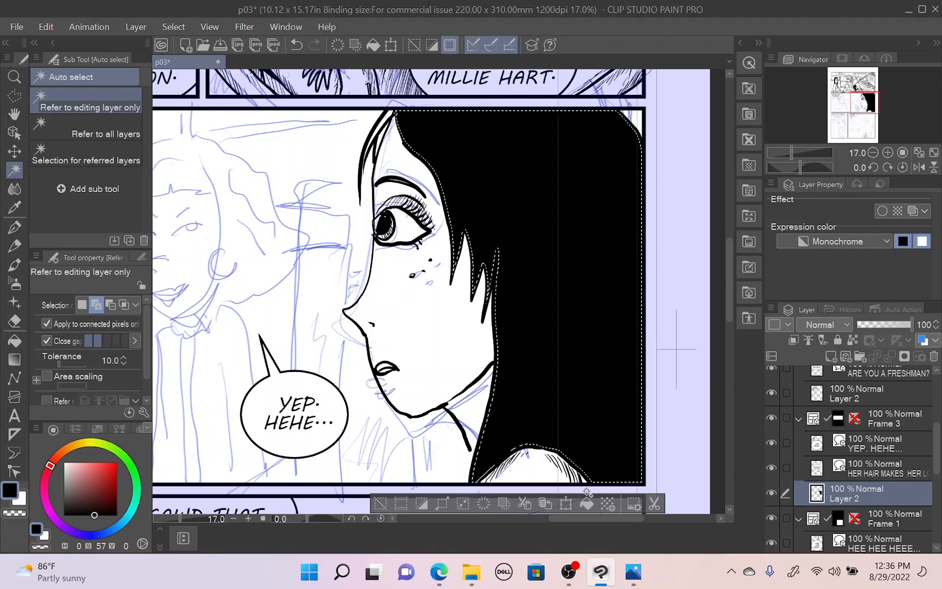
click(380, 502)
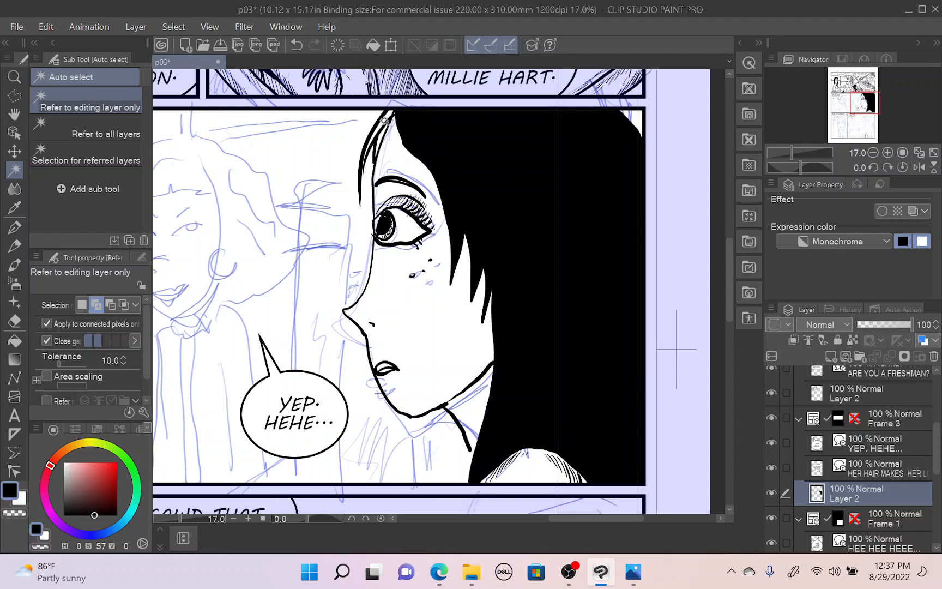
Auto-select the gap in the thin forehead hair strands from the Frame 3 folder and fill it black on Layer 2.
click(386, 121)
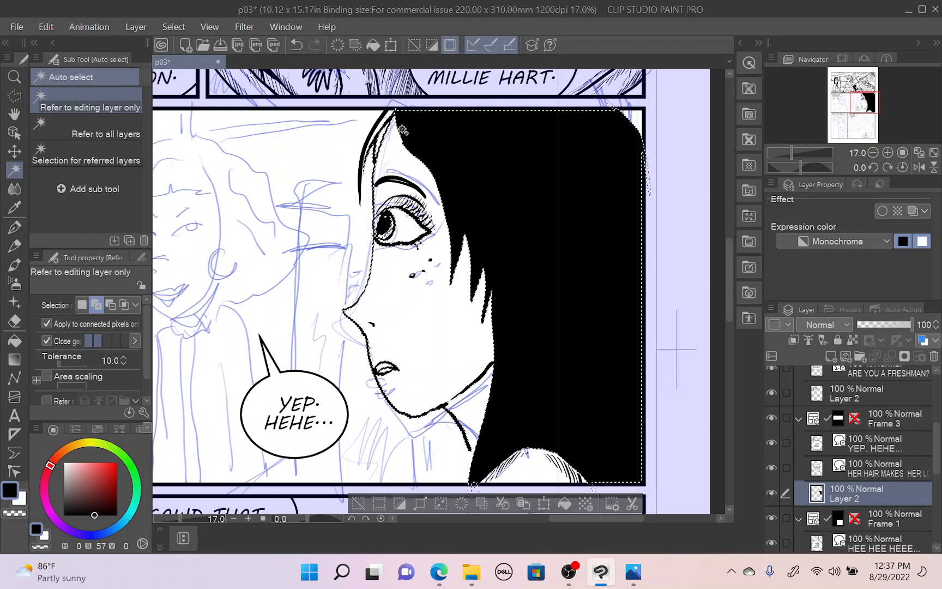
click(358, 503)
click(892, 418)
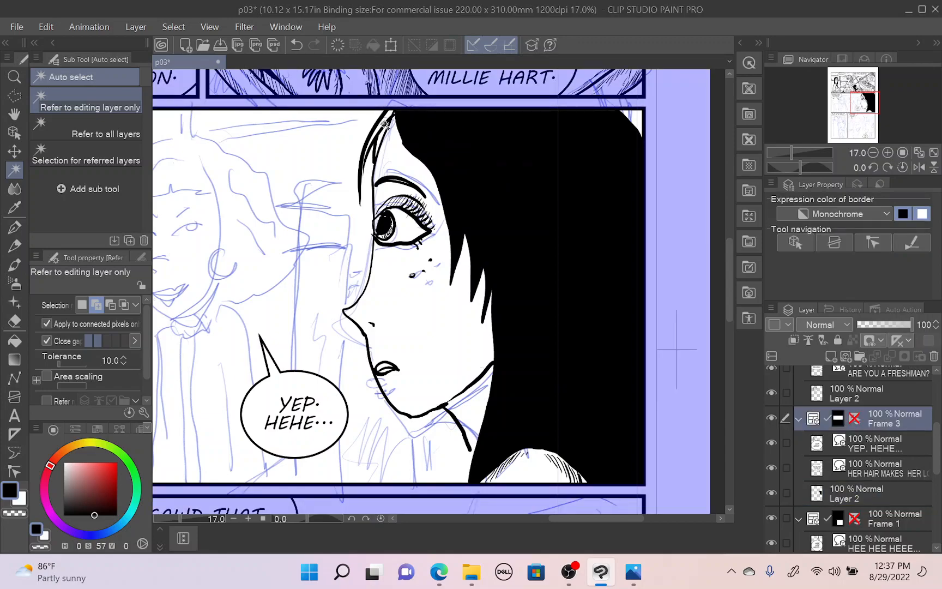
click(385, 124)
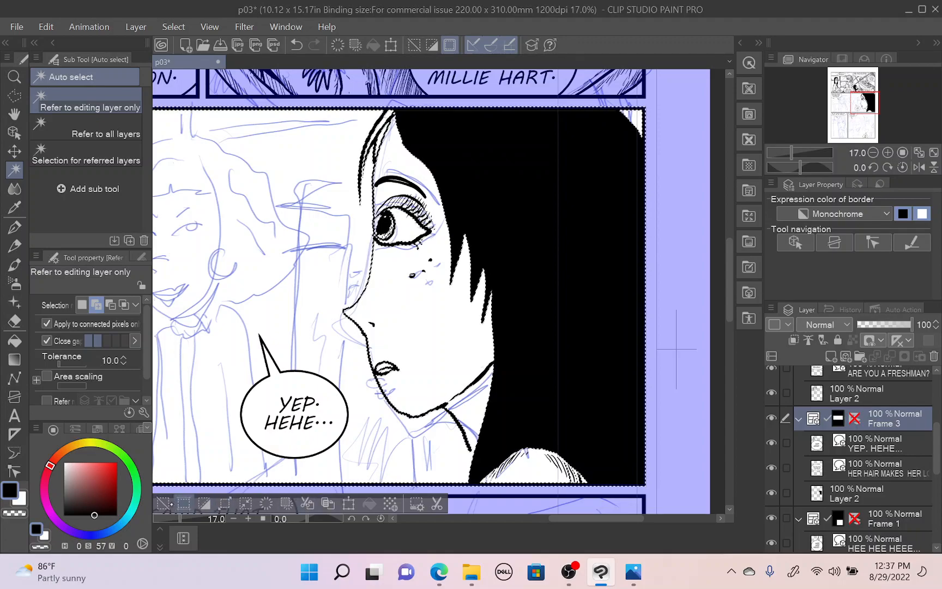
click(163, 503)
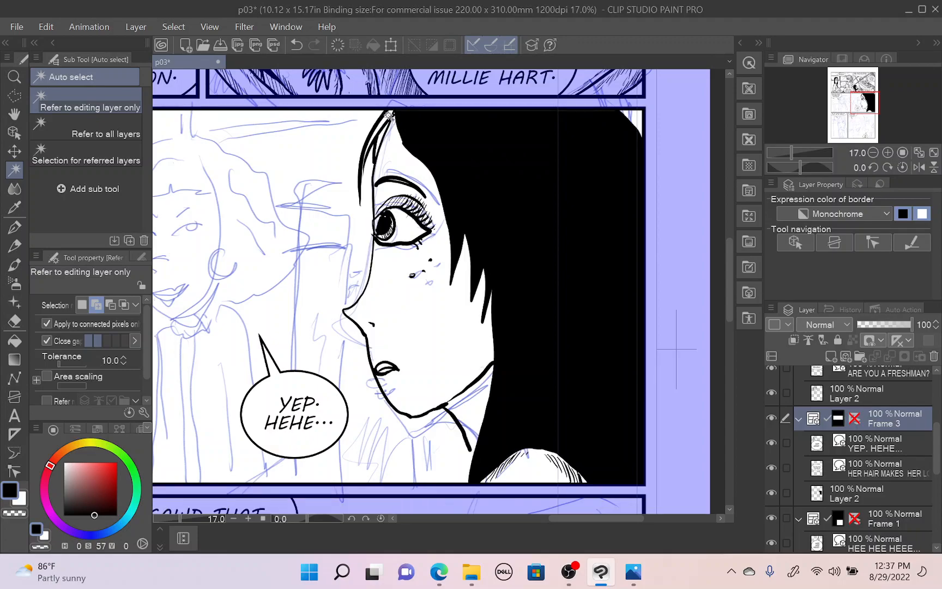
click(390, 115)
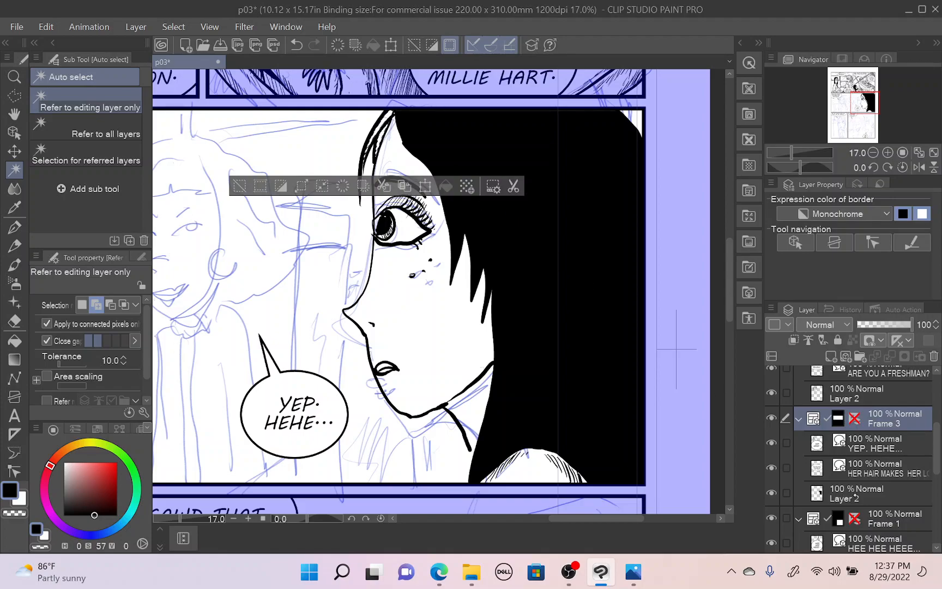
click(878, 494)
click(439, 186)
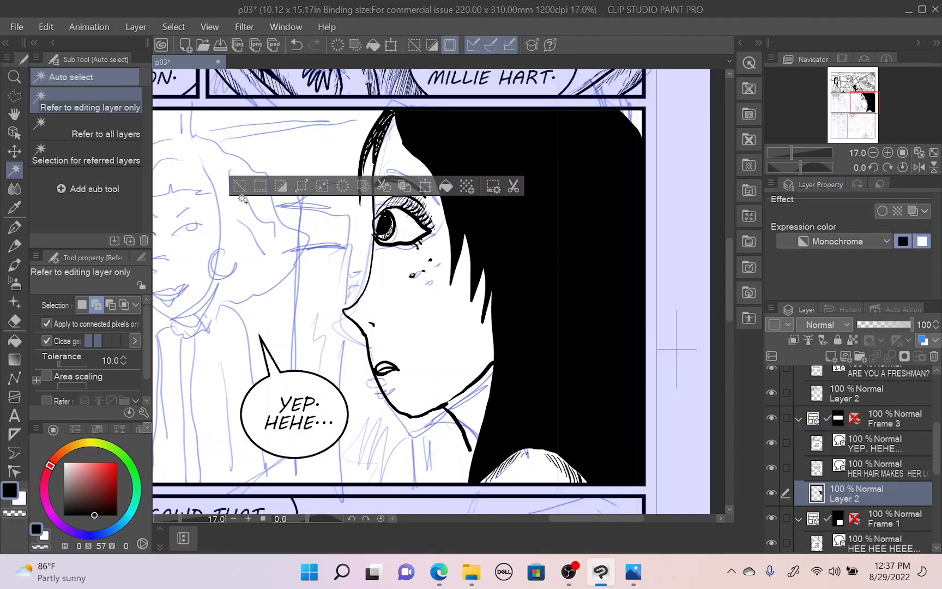
Clear the selection and ink the base of the profile's neck and collar down to the panel's lower edge with the Mapping pen.
key(ctrl+d)
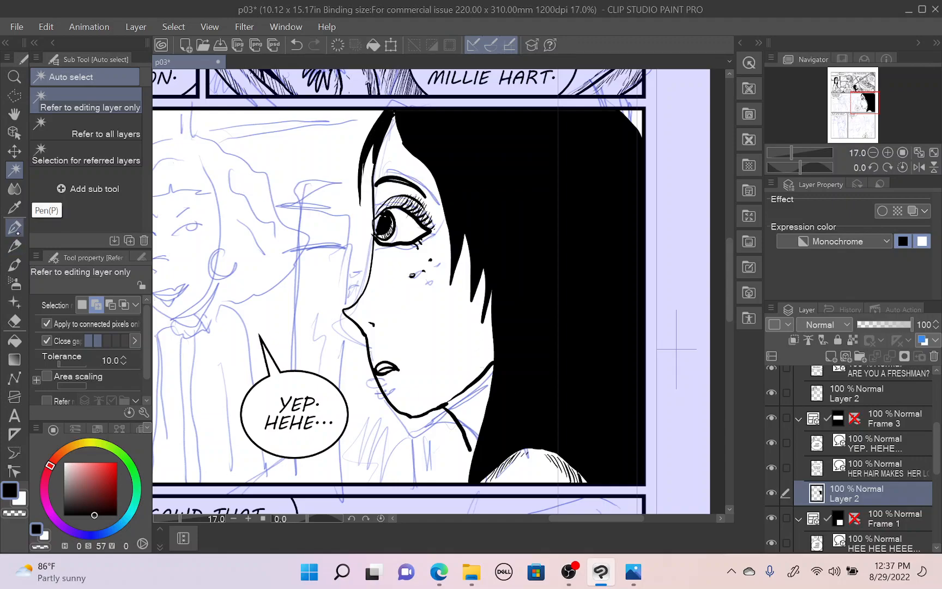
click(14, 226)
mouse_move(469, 448)
mouse_down()
mouse_move(462, 464)
mouse_move(473, 471)
mouse_move(457, 481)
mouse_up()
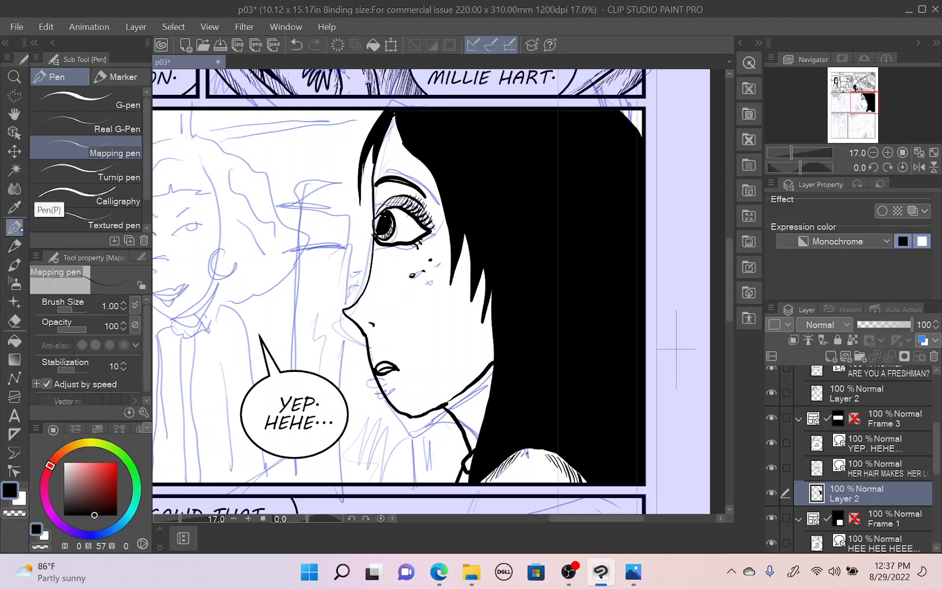
Draw thin white highlight strands down through the profile's solid black hair.
key(x)
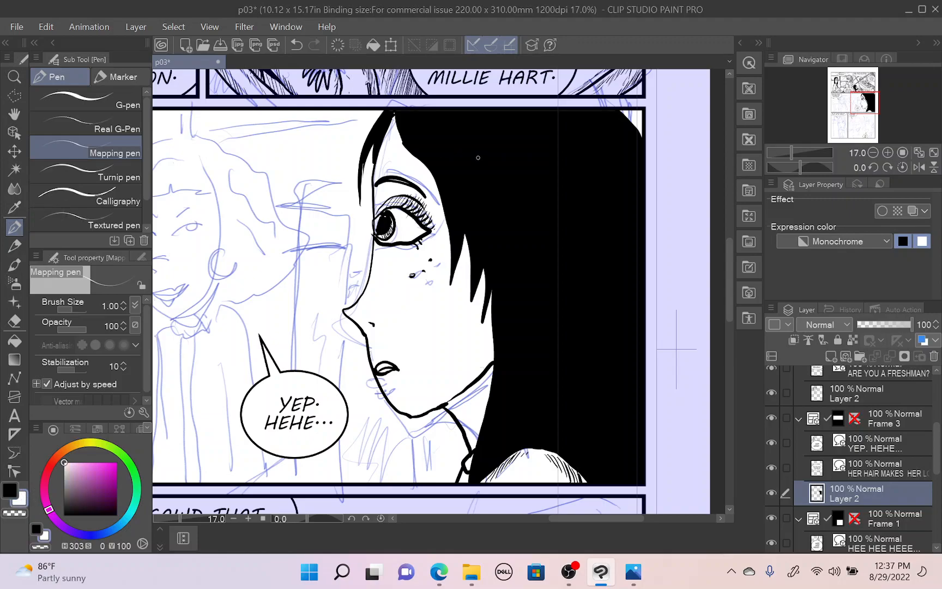
mouse_move(427, 152)
mouse_down()
mouse_move(456, 216)
mouse_move(459, 200)
mouse_move(480, 211)
mouse_move(482, 245)
mouse_up()
mouse_move(477, 146)
mouse_down()
mouse_move(500, 262)
mouse_move(511, 252)
mouse_move(510, 399)
mouse_up()
mouse_move(520, 195)
mouse_down()
mouse_move(537, 338)
mouse_move(577, 438)
mouse_up()
mouse_move(622, 464)
mouse_down()
mouse_move(579, 394)
mouse_move(553, 297)
mouse_up()
drag(537, 108, 552, 230)
drag(564, 161, 572, 282)
Switch to the photo viewer and browse from the reference photo back through the finished pages to the cover.
click(633, 571)
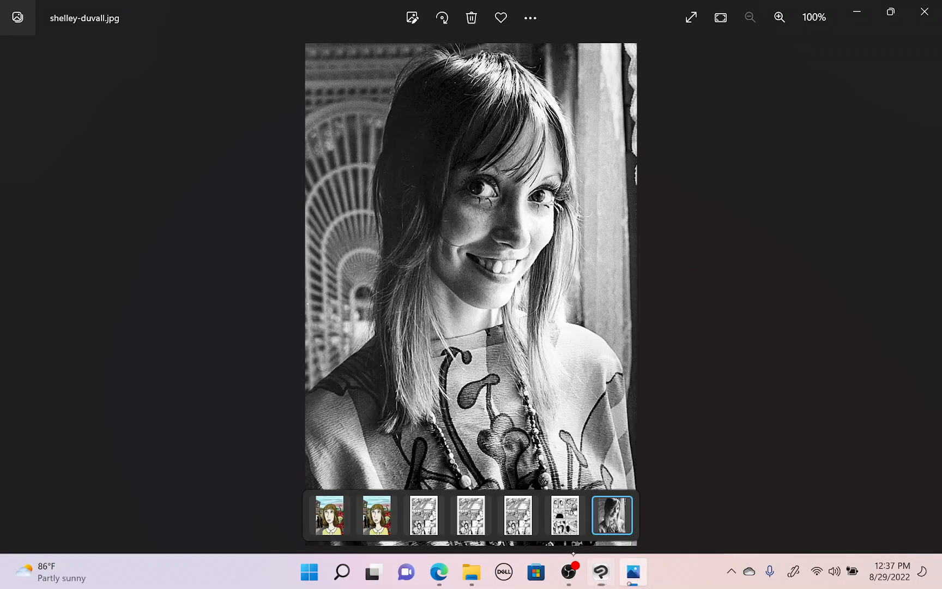
click(20, 295)
click(19, 294)
key(Left)
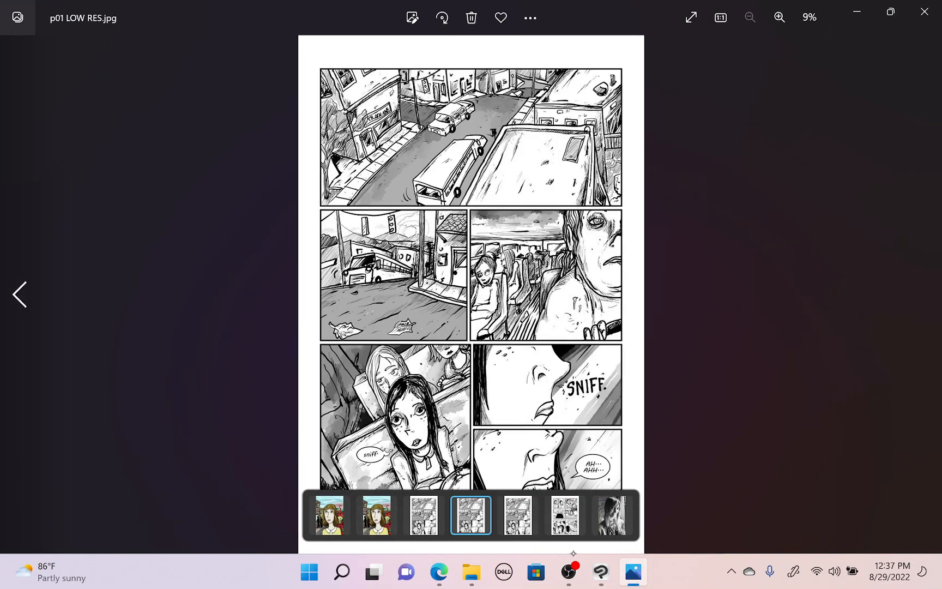
key(Left)
key(Left)
key(Right)
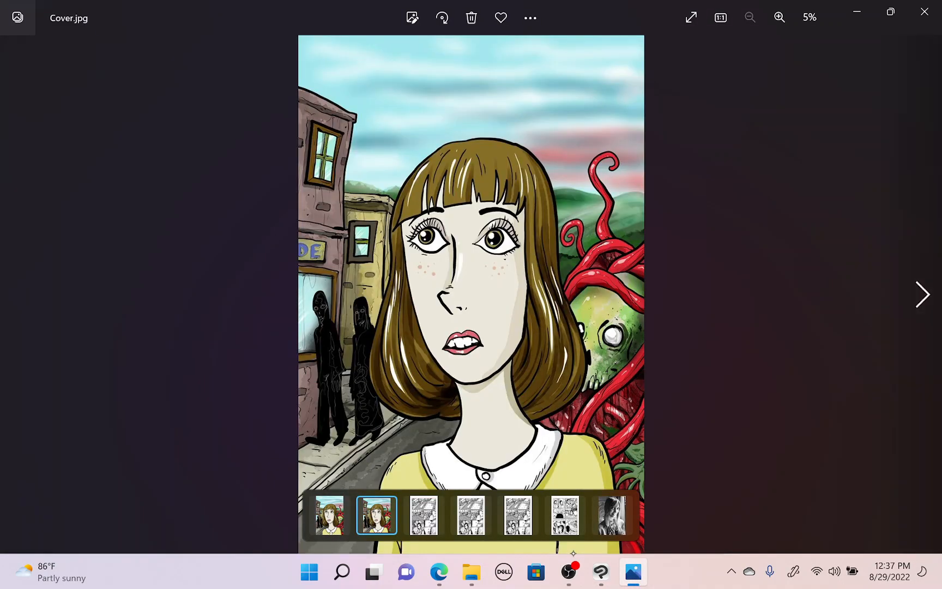
Examine the lower panels of page 1, page 2 and the reference photo, then return to Clip Studio Paint.
double_click(573, 553)
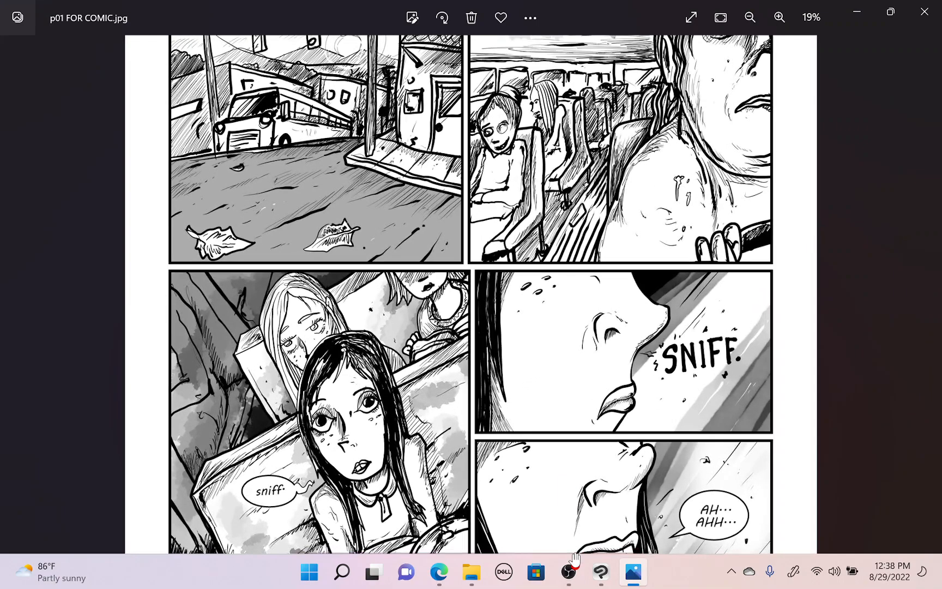
scroll(573, 554, down, 2)
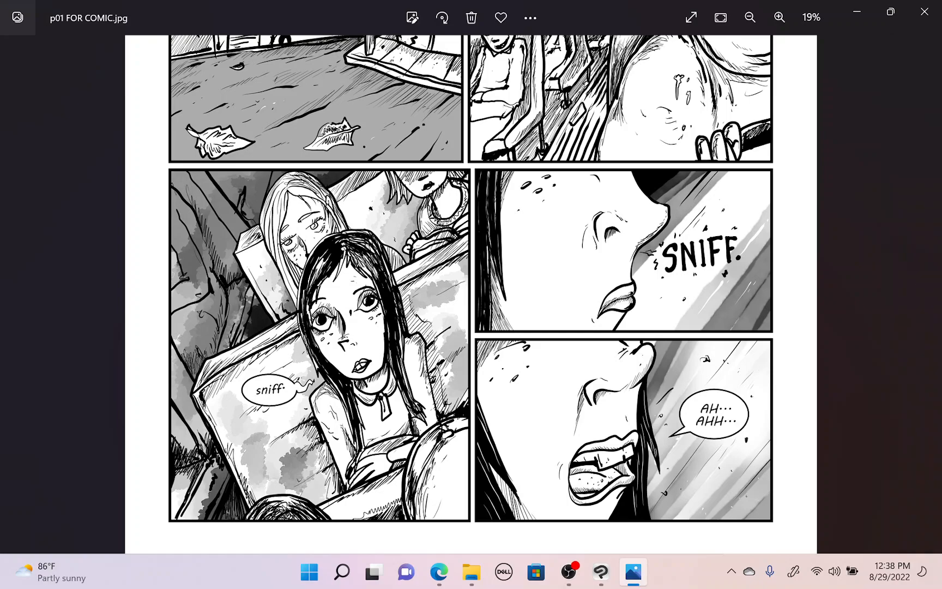
double_click(573, 553)
key(Right)
key(Right)
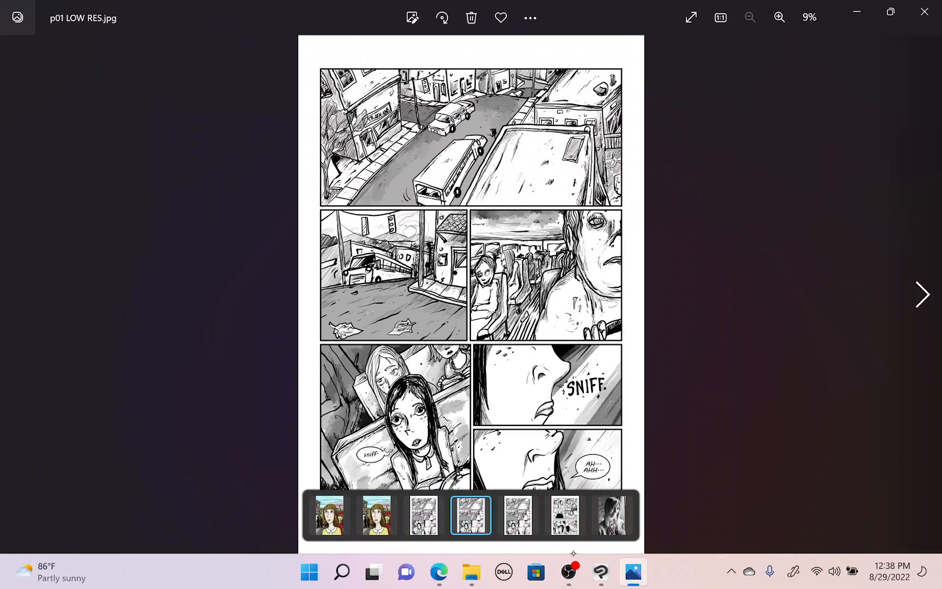
key(Right)
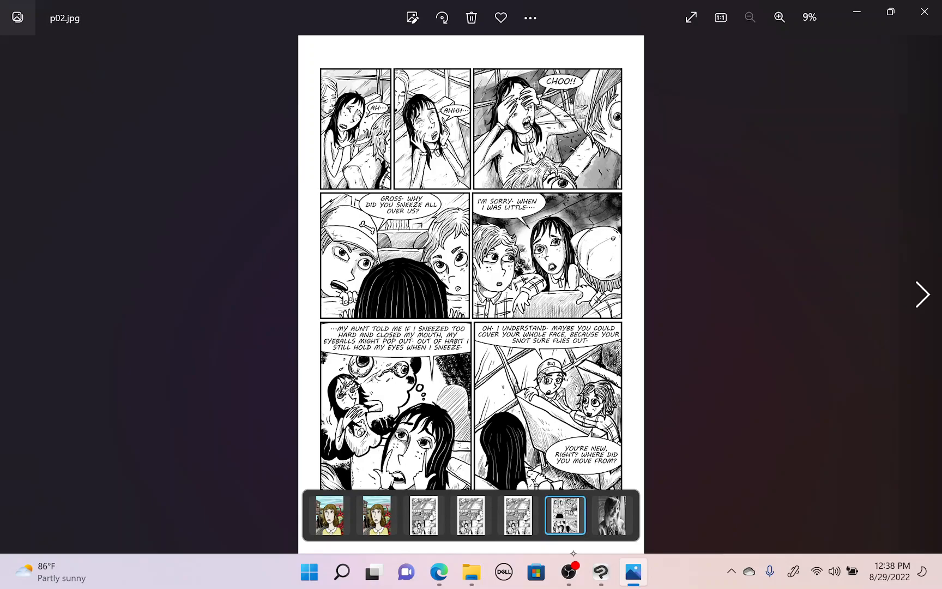
key(Right)
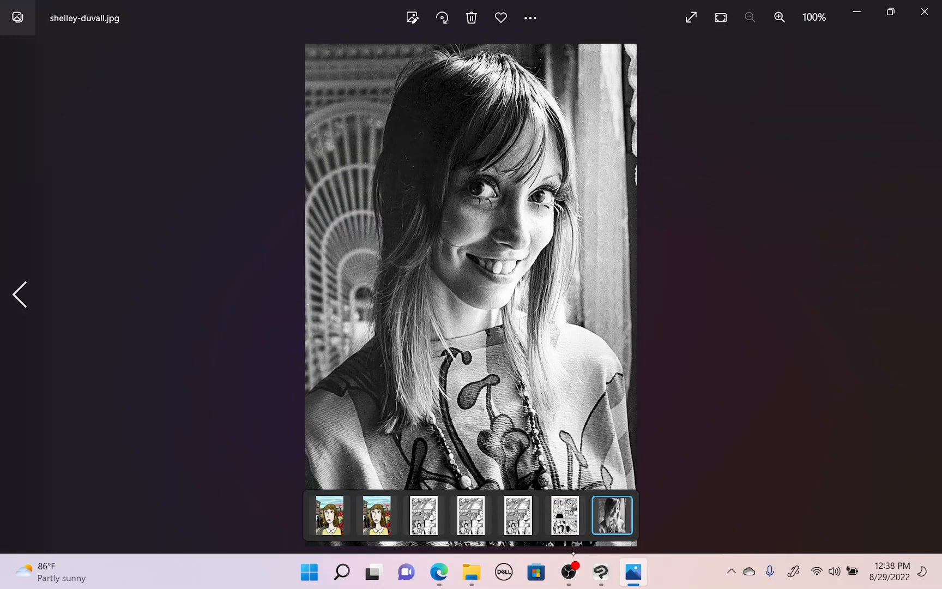
key(Left)
click(600, 572)
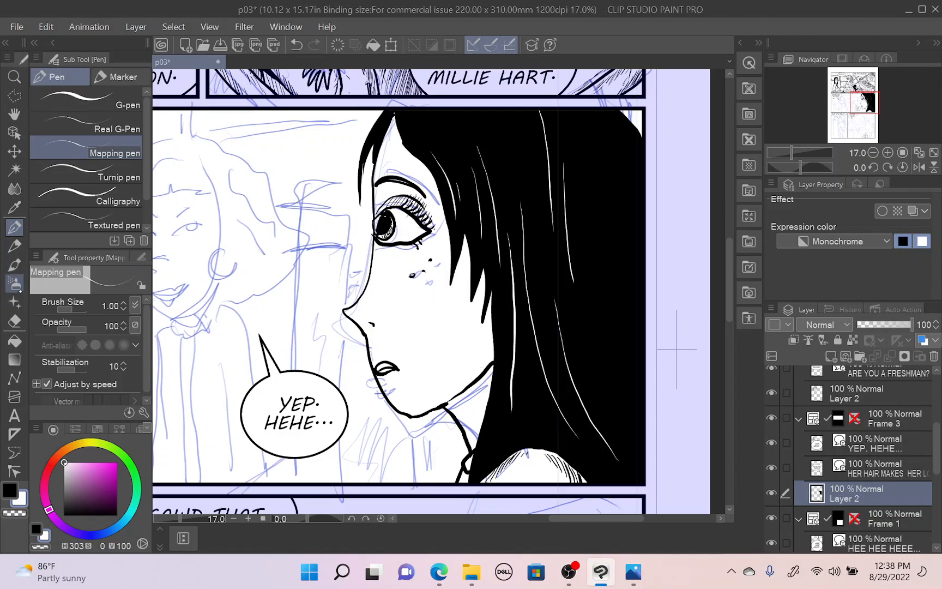
Erase the profile's chin and jaw outline below the mouth with the Hard eraser.
click(15, 320)
mouse_move(380, 388)
mouse_down()
mouse_move(365, 368)
mouse_move(388, 397)
mouse_up()
click(296, 45)
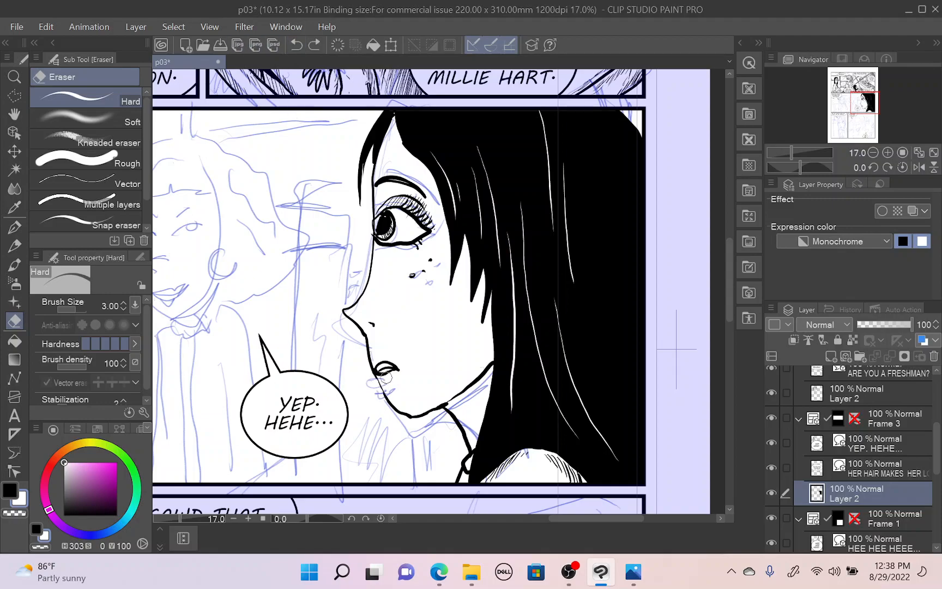
mouse_move(375, 385)
mouse_down()
mouse_move(404, 418)
mouse_move(456, 387)
mouse_move(425, 414)
mouse_move(442, 399)
mouse_up()
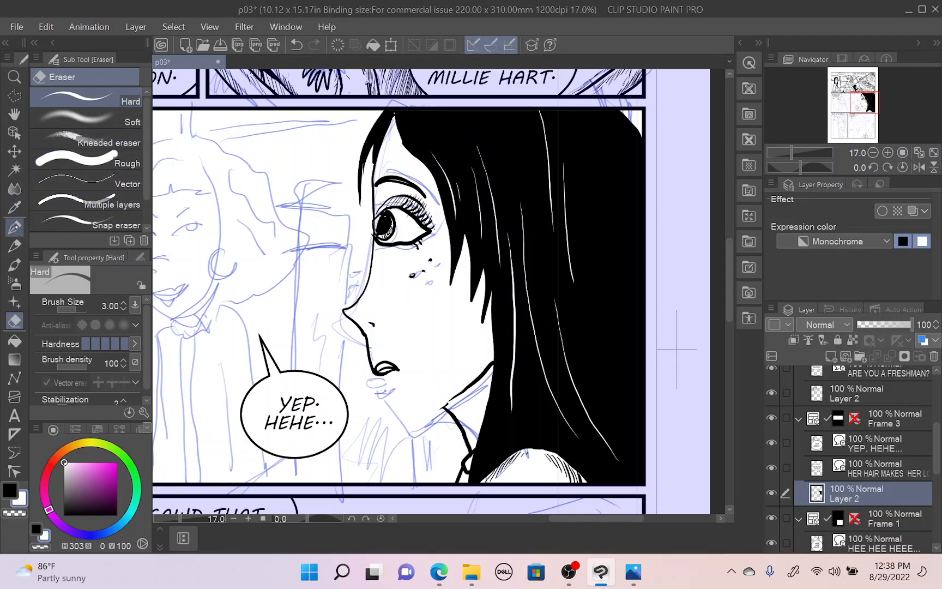
Redraw the profile's chin and jaw outline in black with the Mapping pen and hatch the back of the jaw.
click(14, 227)
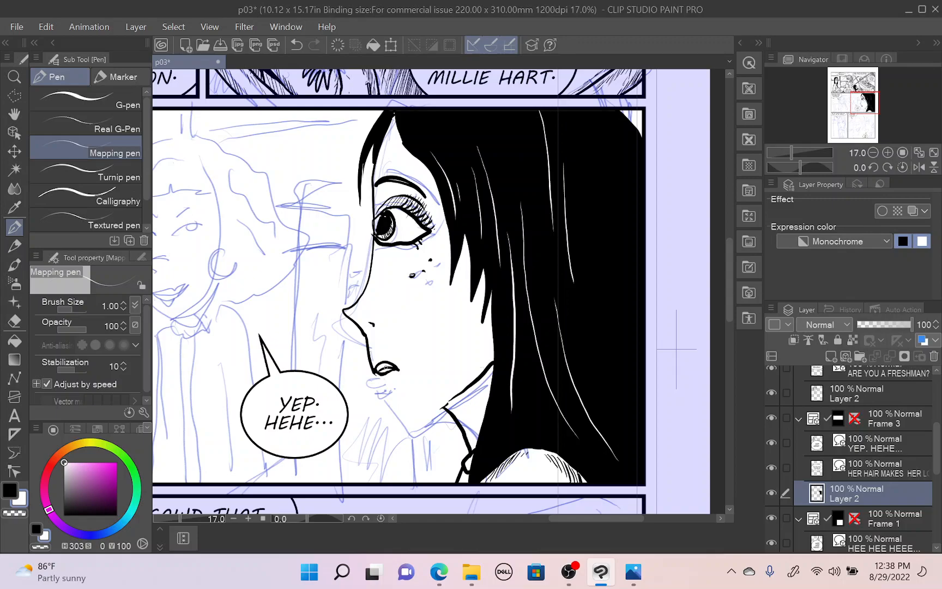
click(11, 489)
mouse_move(373, 371)
mouse_down()
mouse_move(410, 410)
mouse_move(443, 405)
mouse_move(491, 338)
mouse_move(493, 351)
mouse_move(493, 326)
mouse_up()
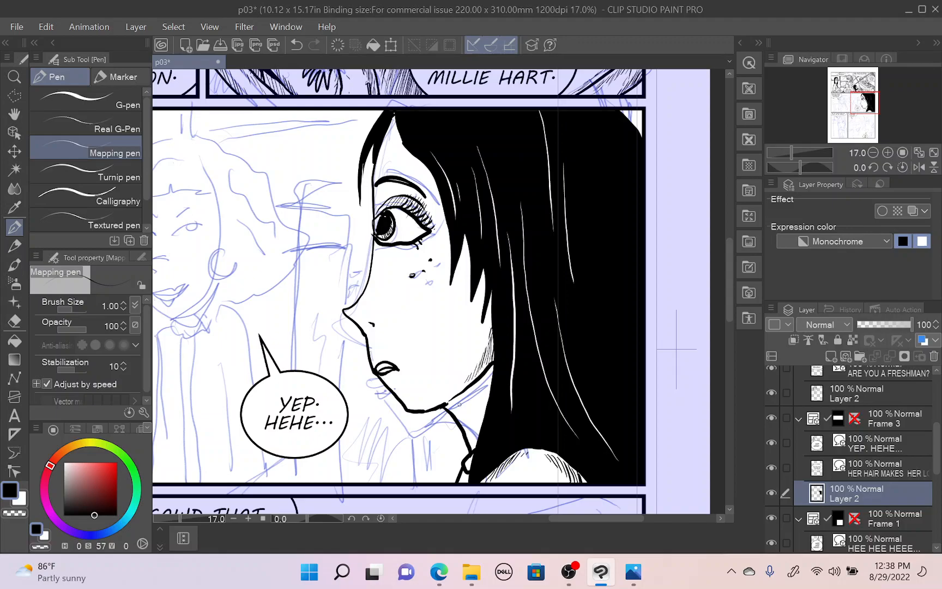
Extend the hatching along the jaw and hair edge, and add small shading ticks above and below the profile's eye.
drag(469, 389, 493, 370)
mouse_move(467, 252)
mouse_down()
mouse_move(465, 238)
mouse_move(469, 247)
mouse_up()
mouse_move(480, 293)
mouse_down()
mouse_move(484, 269)
mouse_move(485, 332)
mouse_move(492, 306)
mouse_up()
drag(485, 335, 491, 318)
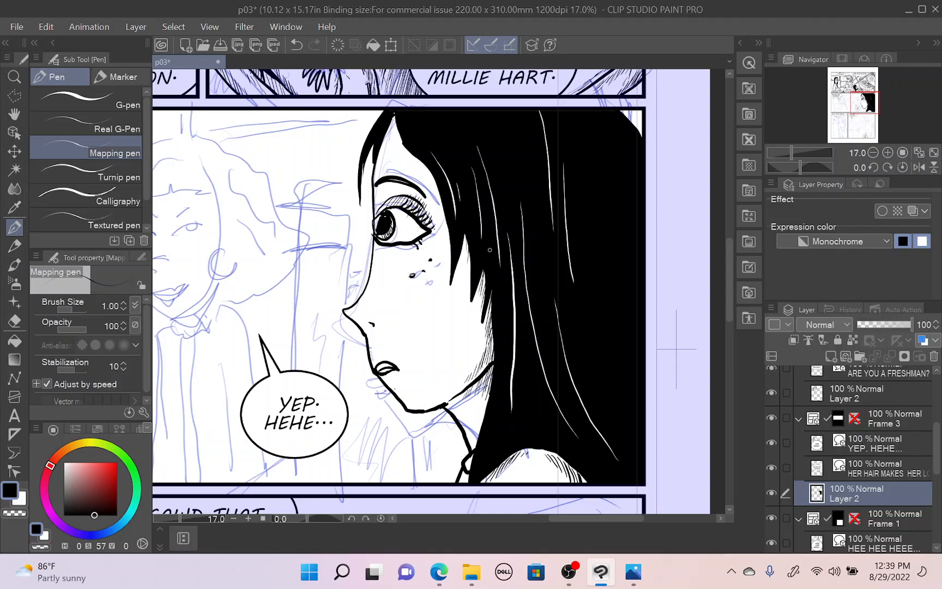
drag(407, 162, 417, 168)
drag(399, 163, 412, 171)
mouse_move(379, 244)
mouse_down()
mouse_move(385, 255)
mouse_move(397, 250)
mouse_up()
Ink the wavy outer outline of the hair on the middle girl in the sketch beside the profile.
mouse_move(570, 527)
mouse_down()
mouse_move(490, 529)
mouse_move(509, 529)
mouse_move(496, 537)
mouse_up()
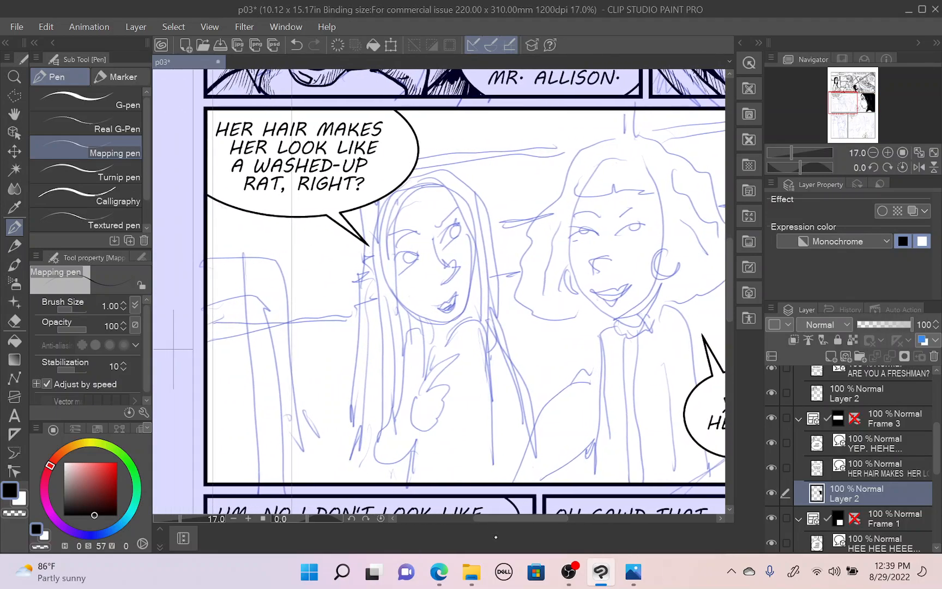
drag(527, 519, 559, 499)
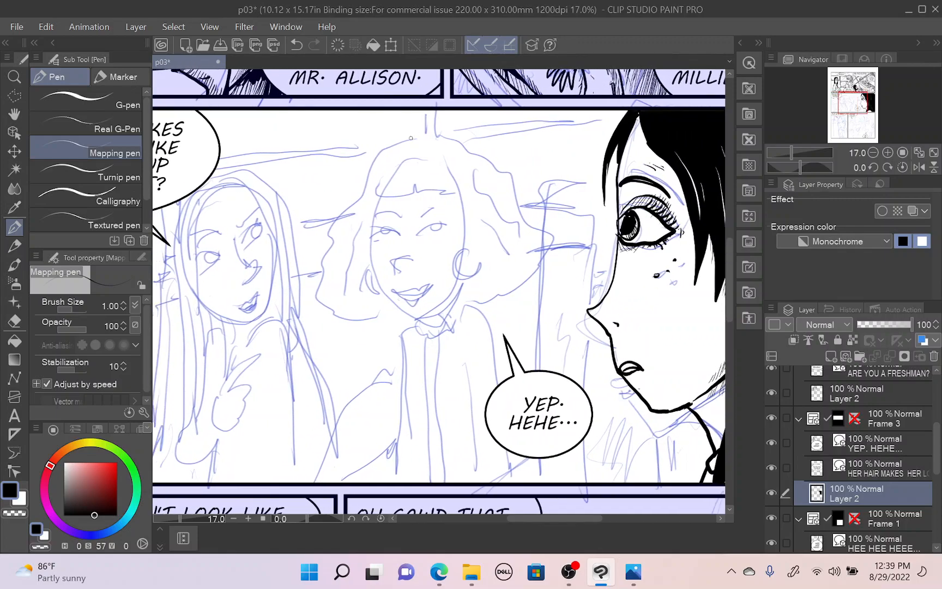
mouse_move(431, 140)
mouse_down()
mouse_move(407, 140)
mouse_move(378, 156)
mouse_move(317, 274)
mouse_move(319, 293)
mouse_move(337, 310)
mouse_move(403, 315)
mouse_up()
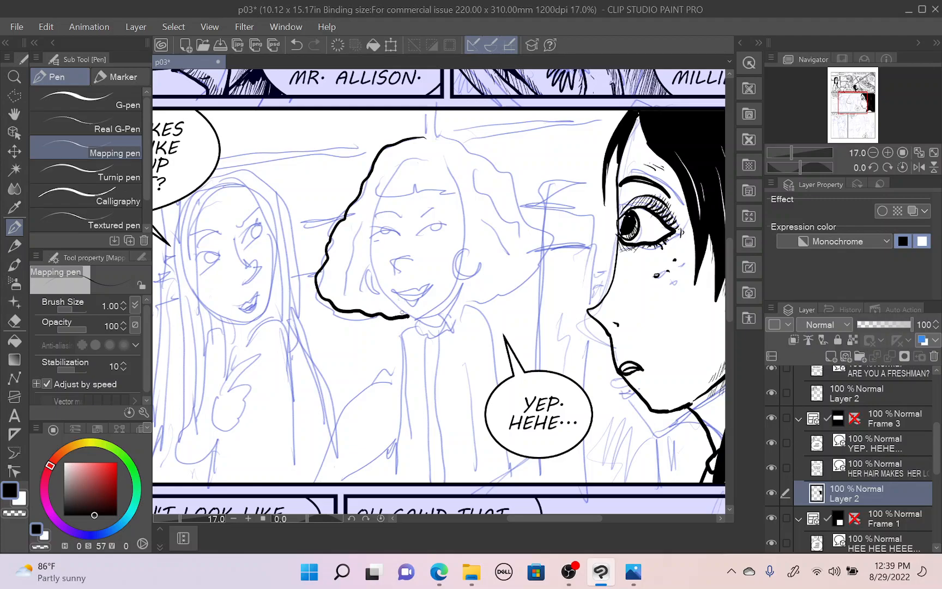
mouse_move(425, 139)
mouse_down()
mouse_move(502, 181)
mouse_move(545, 236)
mouse_move(510, 285)
mouse_move(451, 303)
mouse_up()
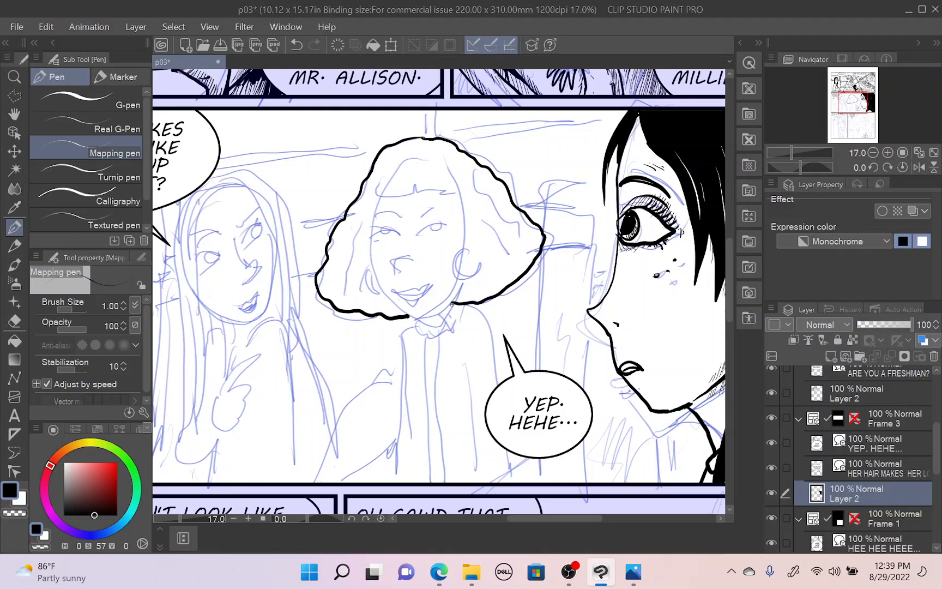
Ink the middle girl's straight fringe, face contour and hoop earring, redoing the earring once.
mouse_move(375, 180)
mouse_down()
mouse_move(376, 197)
mouse_move(462, 195)
mouse_up()
mouse_move(377, 196)
mouse_down()
mouse_move(373, 273)
mouse_move(392, 306)
mouse_move(410, 318)
mouse_move(458, 278)
mouse_up()
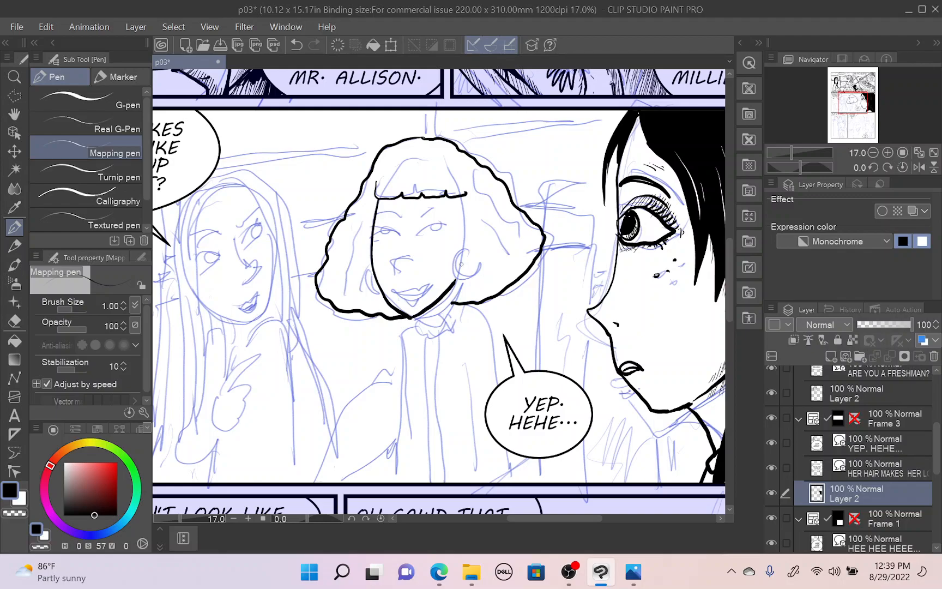
mouse_move(463, 194)
mouse_down()
mouse_move(474, 259)
mouse_move(452, 267)
mouse_move(470, 280)
mouse_move(476, 259)
mouse_up()
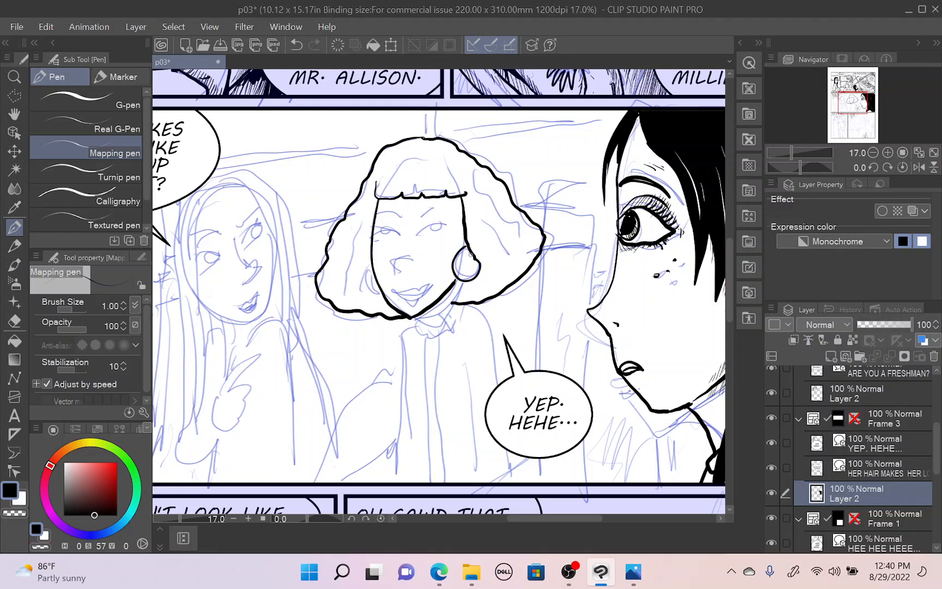
key(ctrl+z)
mouse_move(470, 254)
mouse_down()
mouse_move(486, 267)
mouse_move(455, 252)
mouse_move(468, 278)
mouse_move(482, 269)
mouse_move(459, 268)
mouse_move(478, 267)
mouse_up()
drag(480, 273, 483, 266)
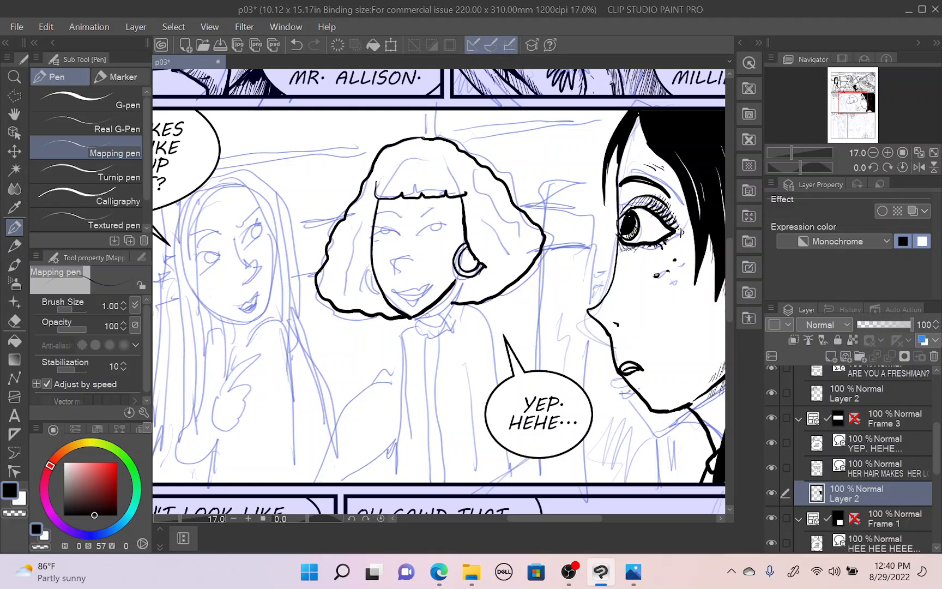
Ink the middle girl's neck, eyes, nose, eyebrows and smiling open mouth.
mouse_move(424, 313)
mouse_down()
mouse_move(440, 331)
mouse_move(455, 320)
mouse_move(453, 284)
mouse_move(469, 252)
mouse_up()
mouse_move(366, 229)
mouse_down()
mouse_move(402, 239)
mouse_move(387, 229)
mouse_move(419, 234)
mouse_move(448, 224)
mouse_move(434, 228)
mouse_up()
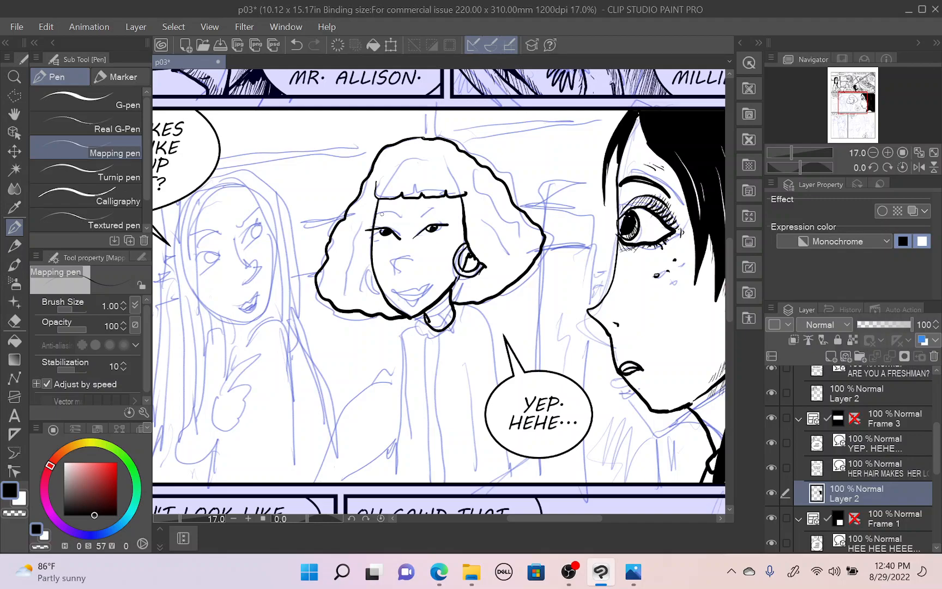
mouse_move(401, 275)
mouse_down()
mouse_move(392, 263)
mouse_move(410, 258)
mouse_move(402, 230)
mouse_up()
mouse_move(418, 217)
mouse_down()
mouse_move(444, 215)
mouse_move(418, 212)
mouse_up()
drag(380, 243, 448, 228)
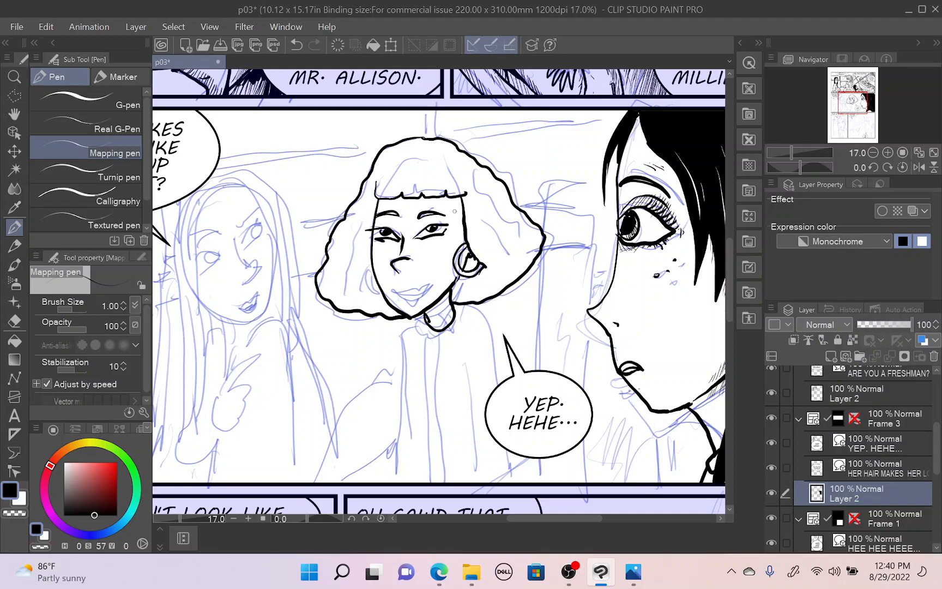
mouse_move(392, 290)
mouse_down()
mouse_move(427, 285)
mouse_move(416, 297)
mouse_move(394, 299)
mouse_move(408, 303)
mouse_move(425, 286)
mouse_move(402, 292)
mouse_move(424, 284)
mouse_up()
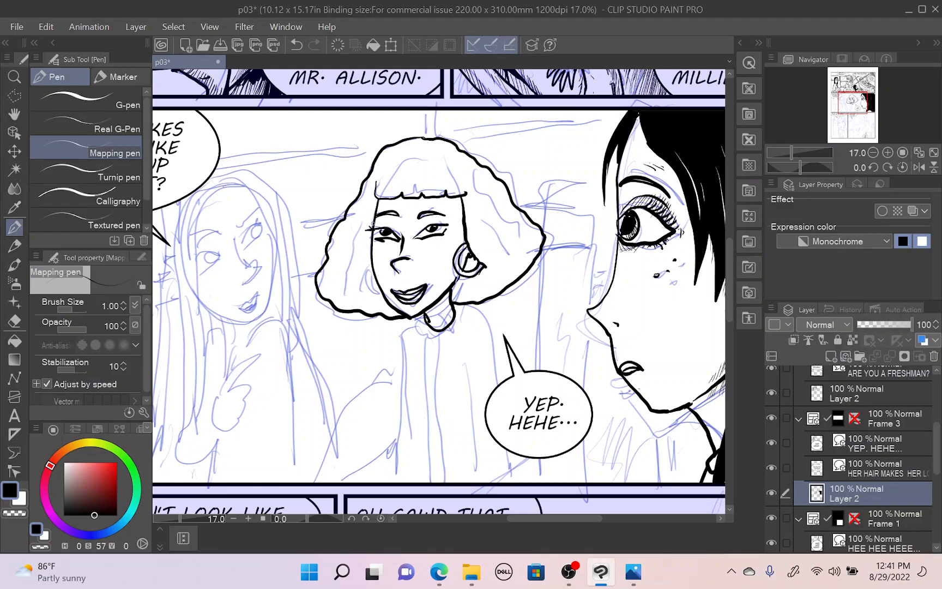
Add eyelashes and fine eye lines to the middle girl and ink the earring on the far side of her face.
mouse_move(431, 220)
mouse_down()
mouse_move(445, 223)
mouse_move(436, 216)
mouse_move(394, 228)
mouse_up()
drag(465, 205, 463, 195)
mouse_move(373, 260)
mouse_down()
mouse_move(368, 281)
mouse_move(377, 284)
mouse_move(374, 264)
mouse_up()
Ink wavy strand lines inside both sides of the middle girl's hair and across her fringe.
drag(479, 236, 504, 269)
drag(470, 181, 519, 257)
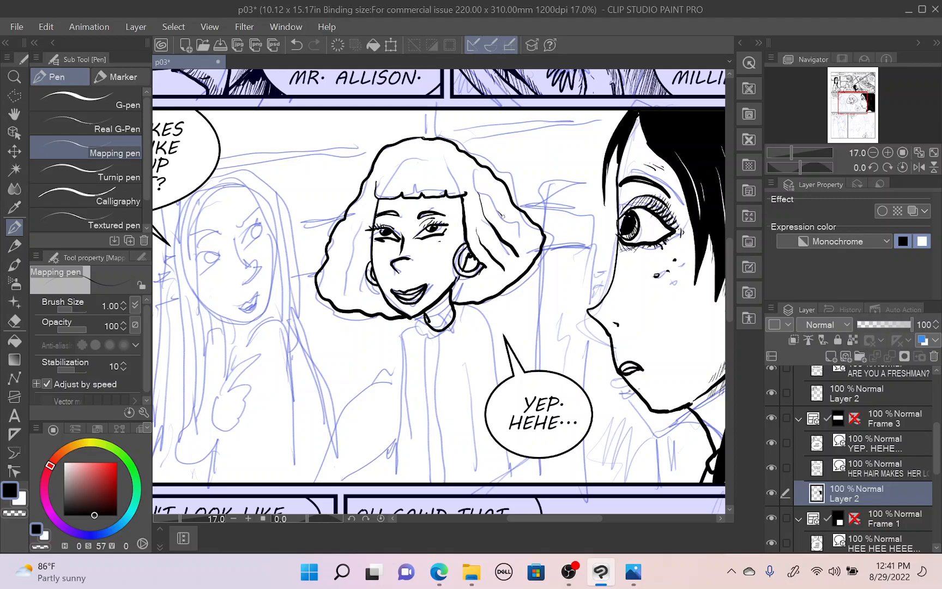
drag(329, 281, 362, 202)
mouse_move(339, 299)
mouse_down()
mouse_move(393, 156)
mouse_move(457, 175)
mouse_move(433, 185)
mouse_up()
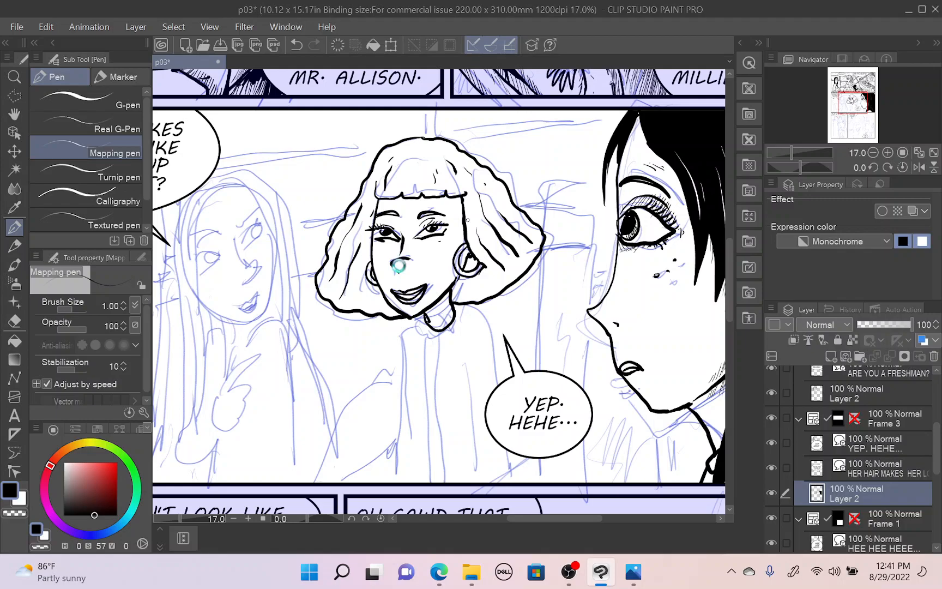
Ink the middle girl's collar, shoulders, arms and the vertical strip down the front of her top.
mouse_move(425, 319)
mouse_down()
mouse_move(416, 331)
mouse_move(428, 344)
mouse_move(450, 341)
mouse_move(465, 316)
mouse_move(451, 294)
mouse_move(479, 312)
mouse_move(494, 334)
mouse_move(497, 386)
mouse_up()
drag(505, 444, 501, 487)
mouse_move(459, 359)
mouse_down()
mouse_move(474, 466)
mouse_move(463, 483)
mouse_up()
mouse_move(419, 318)
mouse_down()
mouse_move(397, 352)
mouse_move(396, 456)
mouse_move(371, 486)
mouse_up()
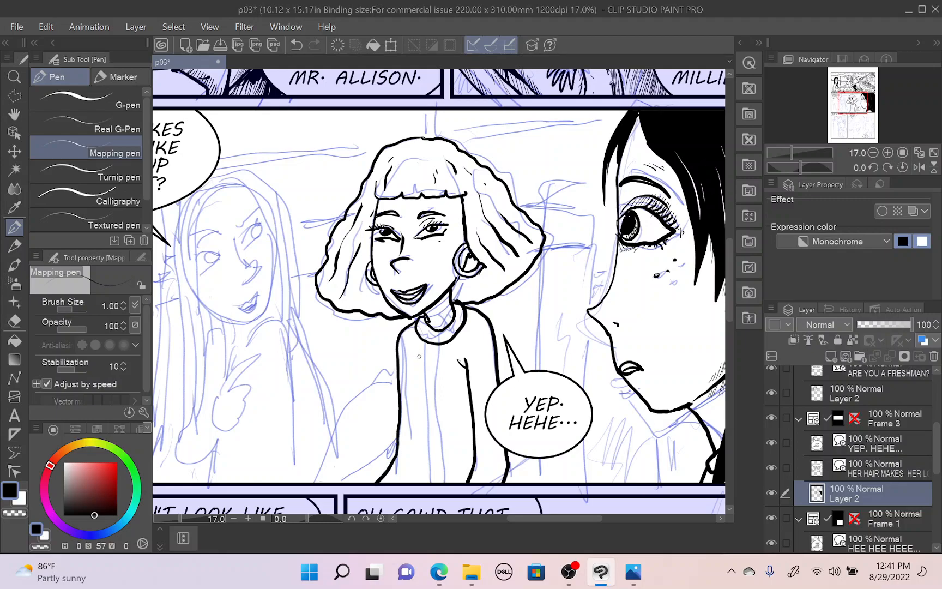
drag(404, 359, 401, 483)
mouse_move(434, 345)
mouse_down()
mouse_move(430, 471)
mouse_move(441, 475)
mouse_move(444, 352)
mouse_up()
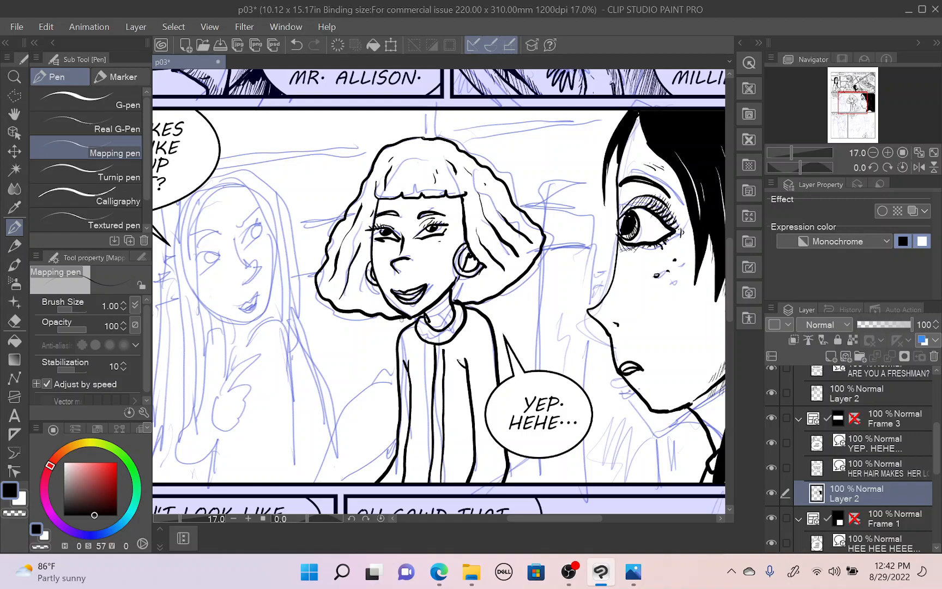
Hatch short diagonal shading strokes along both inner sides of the middle girl's torso from the panel's lower edge upward.
drag(395, 483, 403, 457)
drag(398, 463, 404, 452)
drag(398, 454, 403, 442)
drag(398, 446, 406, 432)
drag(398, 439, 406, 426)
drag(400, 434, 409, 420)
drag(402, 429, 410, 413)
drag(404, 421, 407, 397)
drag(402, 406, 411, 393)
drag(404, 402, 414, 381)
drag(404, 385, 410, 373)
drag(461, 484, 468, 469)
drag(461, 479, 469, 460)
drag(463, 473, 470, 453)
drag(463, 465, 472, 448)
drag(463, 456, 472, 438)
drag(463, 446, 473, 431)
drag(462, 437, 472, 418)
drag(463, 424, 472, 410)
drag(463, 409, 470, 397)
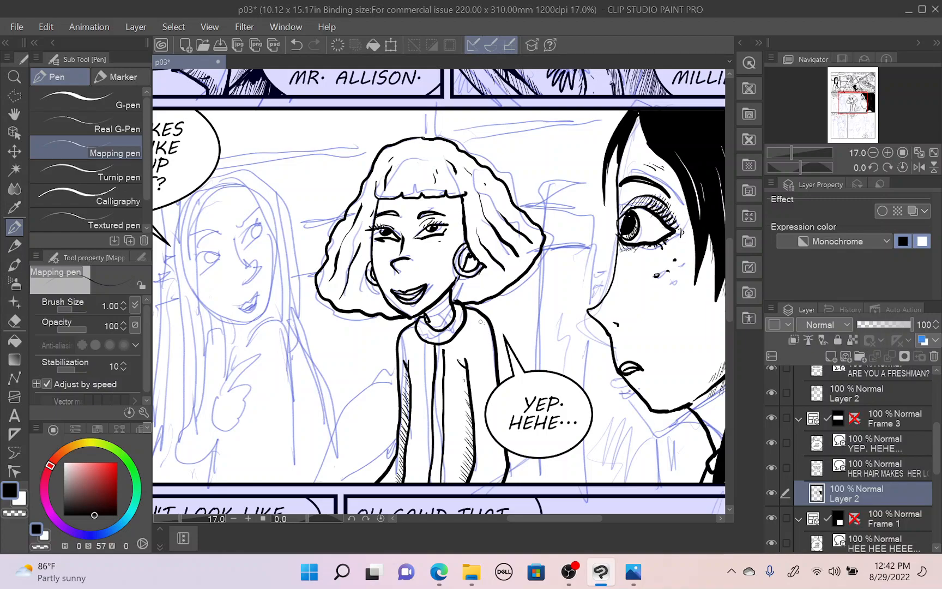
Hatch the outer edge of the middle girl's sleeve and add small fold marks to the front of her top.
drag(479, 321, 497, 390)
drag(498, 440, 495, 483)
drag(420, 398, 459, 398)
drag(444, 357, 442, 345)
drag(446, 414, 453, 425)
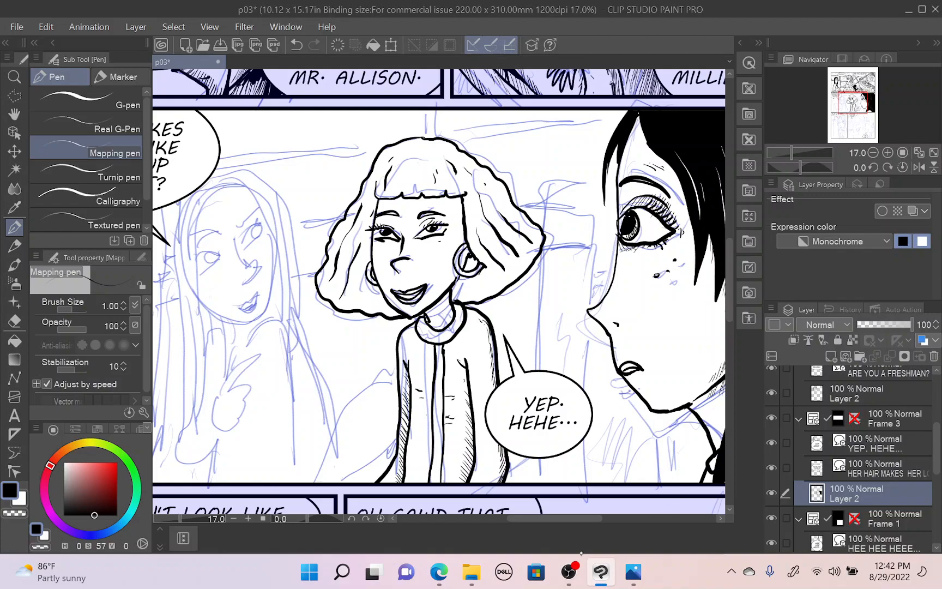
click(568, 571)
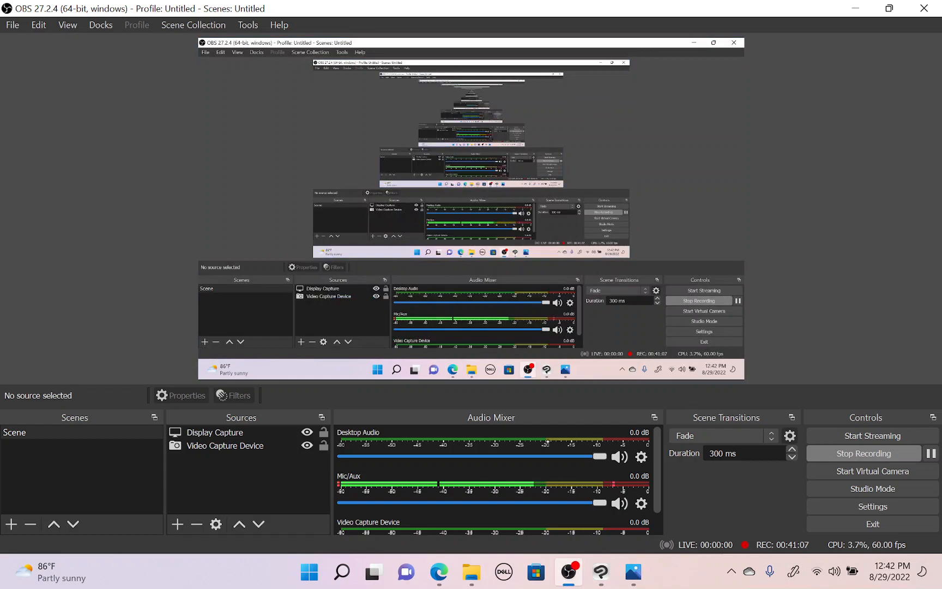